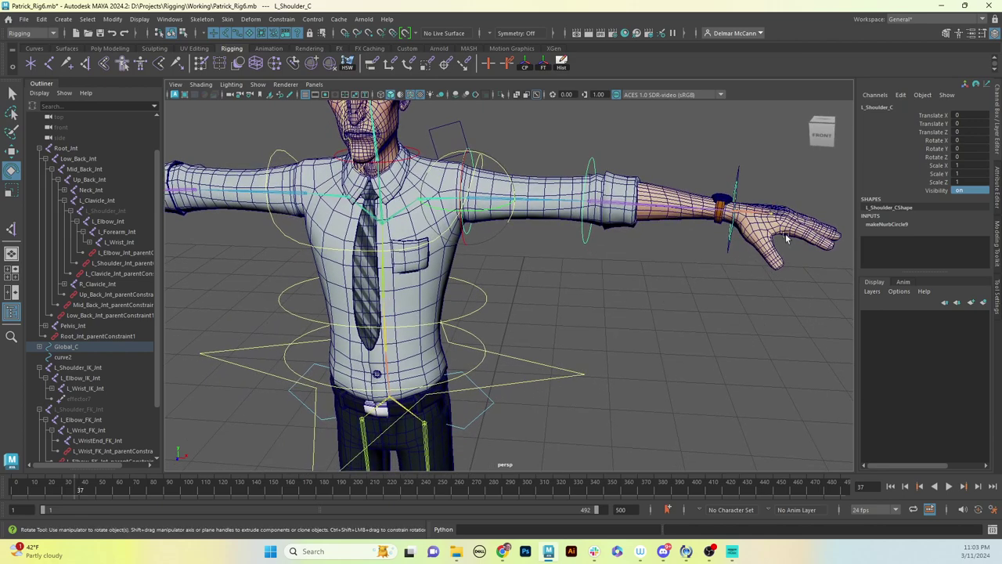
- Create a NURBS circle at the scene origin, between the character's feet
alt+drag(624, 357, 649, 324)
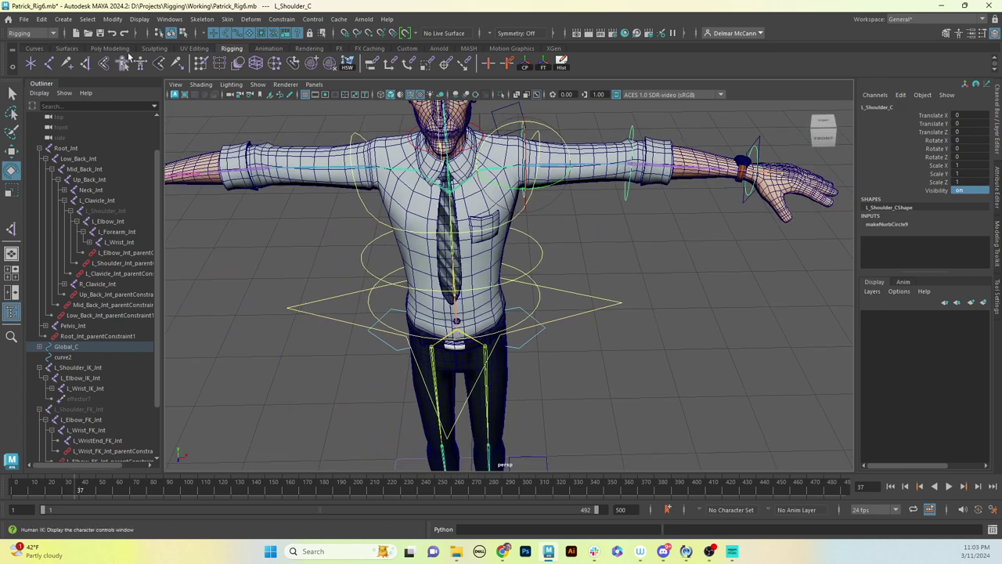
click(33, 47)
alt+drag(503, 313, 528, 287)
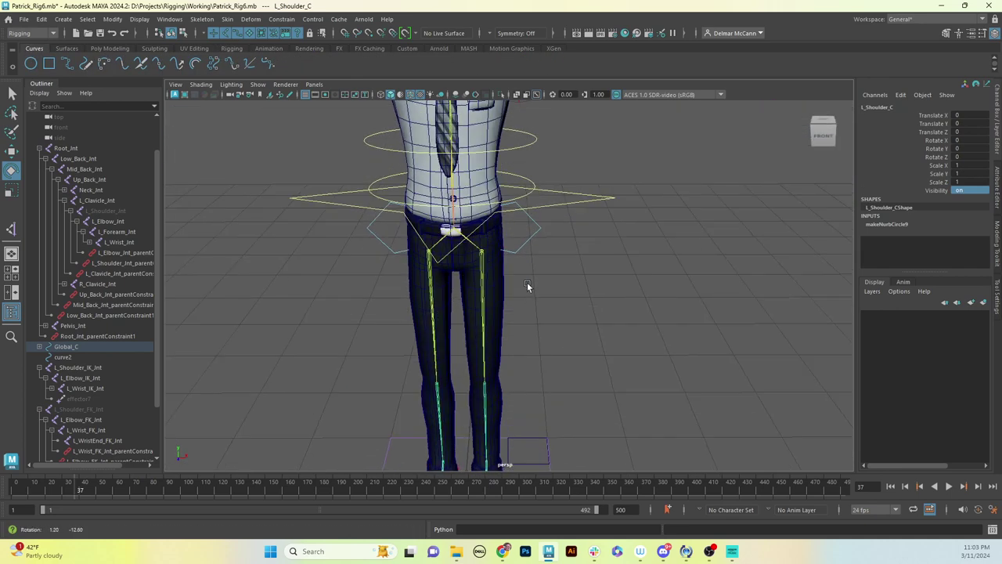
click(31, 64)
alt+drag(570, 351, 586, 296)
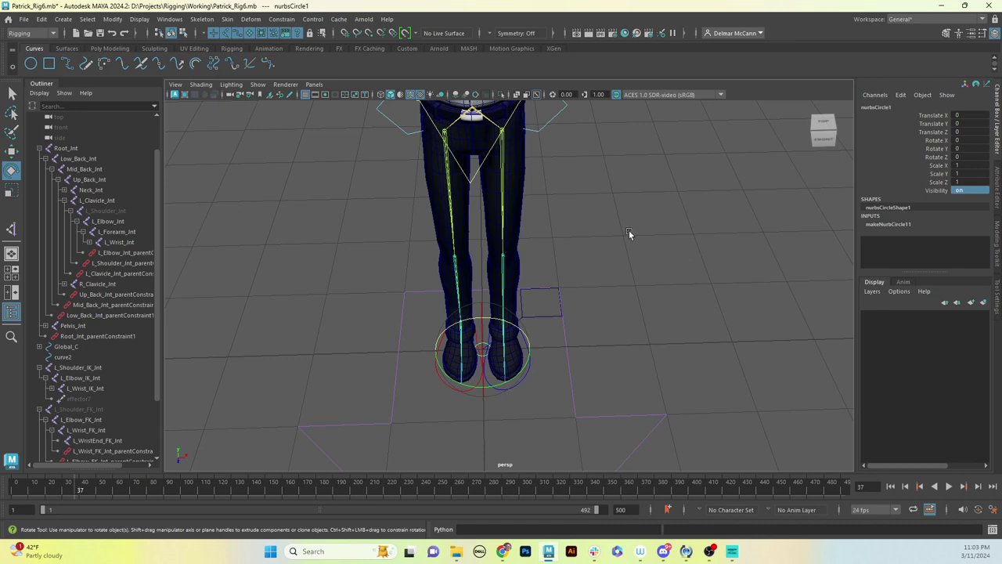
alt+drag(628, 231, 652, 256)
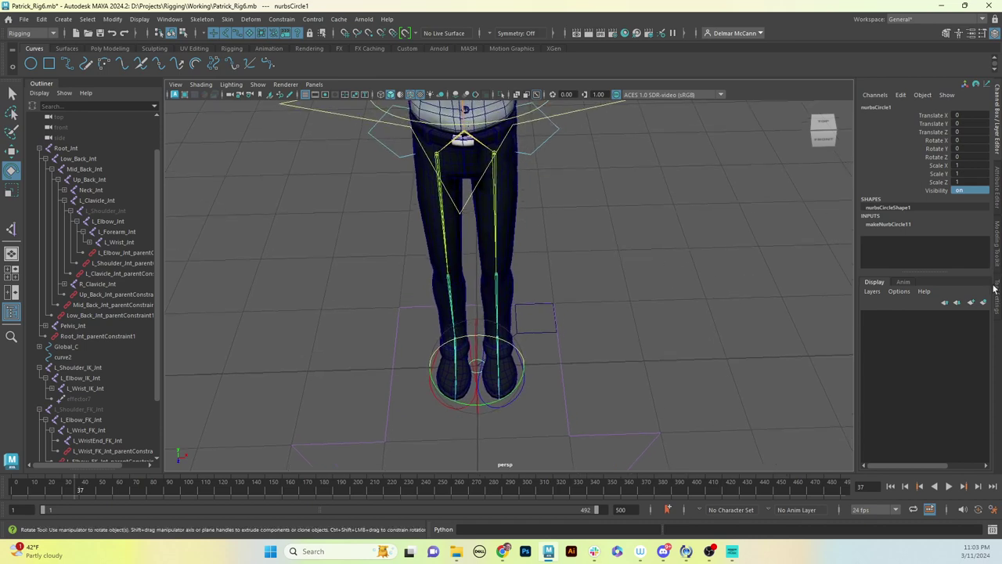
- Set the new circle's degree to Linear and its sections to 16 in its creation inputs
click(893, 222)
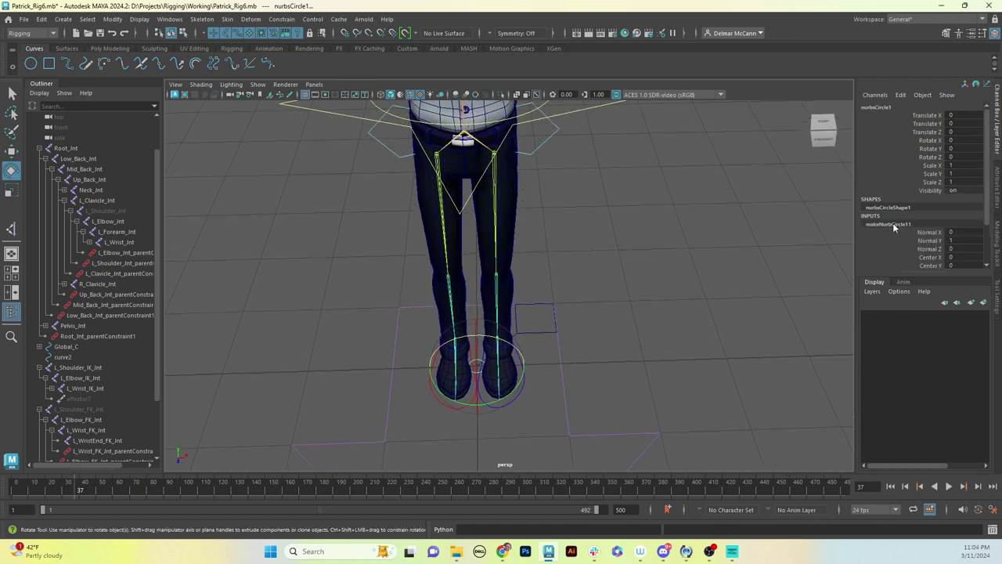
drag(987, 210, 993, 245)
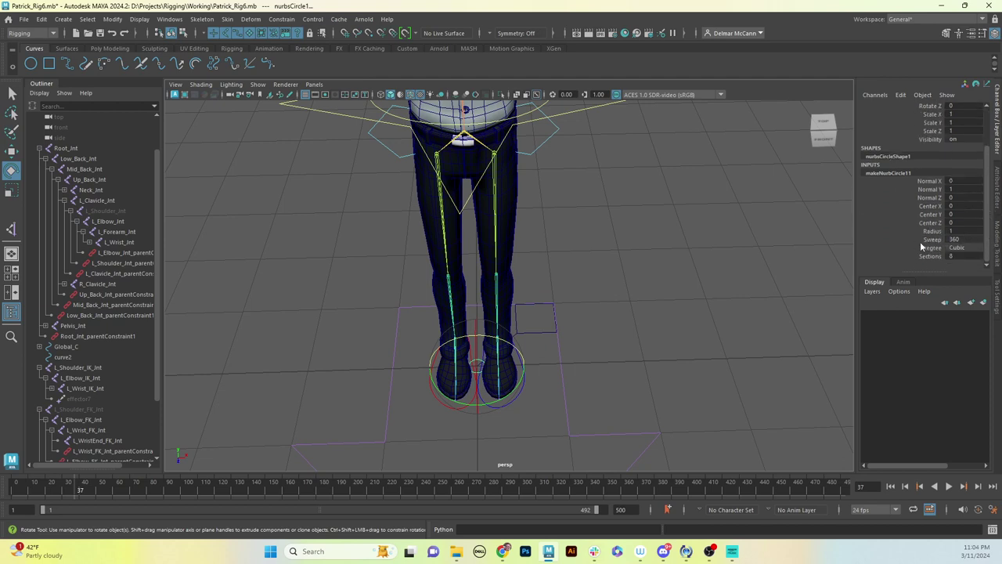
click(962, 247)
click(968, 260)
double_click(958, 256)
text(16)
key(Return)
- In wireframe display, scale every other control vertex of the circle outward to form an eight-pointed star, and return to object selection
scroll(550, 370, up, 5)
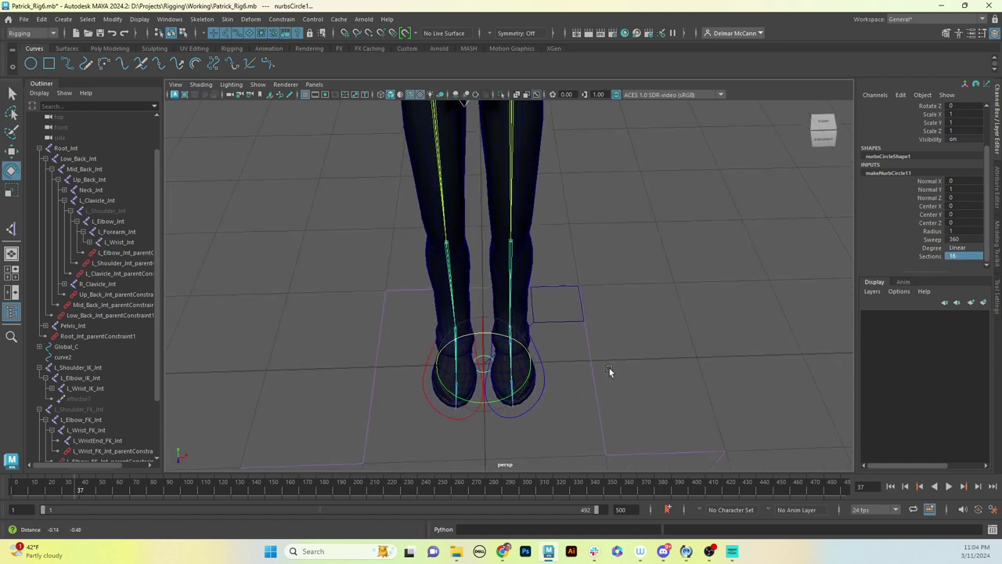
key(F8)
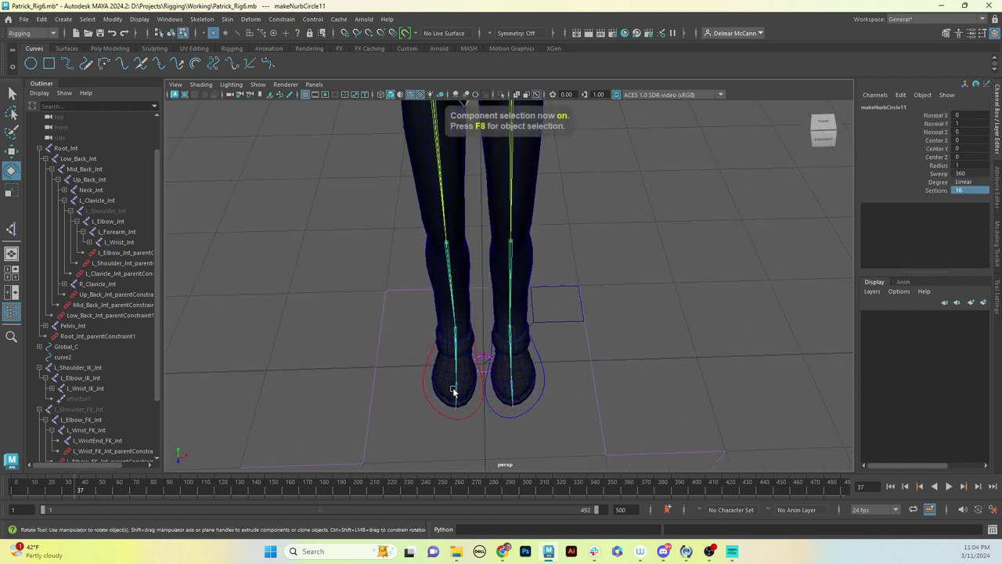
key(4)
scroll(537, 331, up, 6)
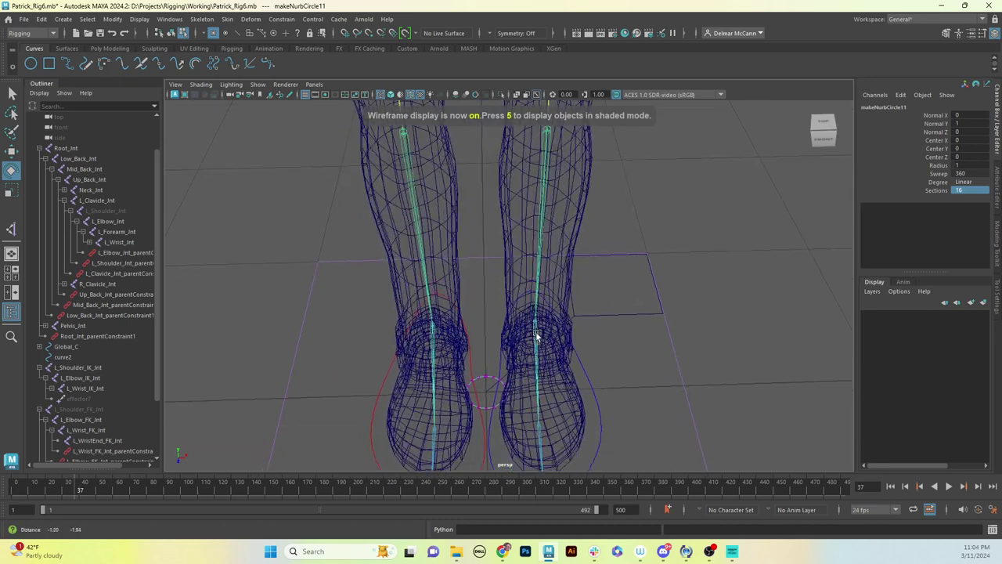
scroll(488, 415, up, 4)
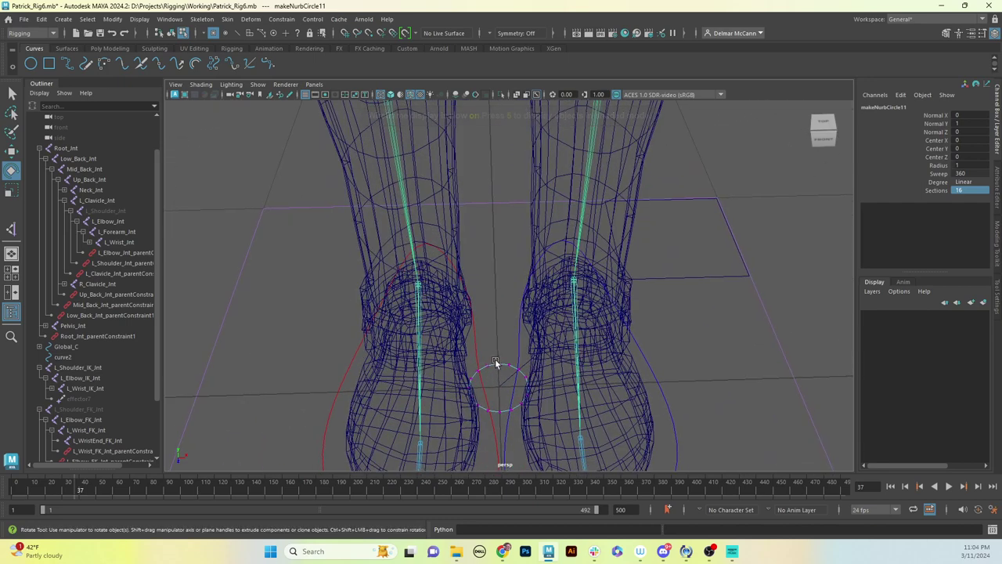
click(501, 368)
key(q)
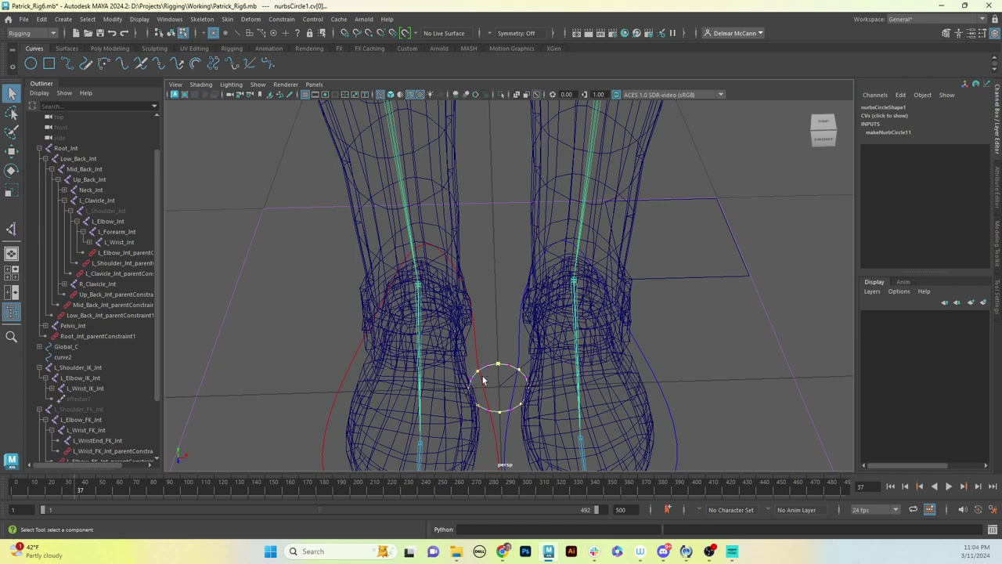
key(r)
drag(498, 386, 536, 374)
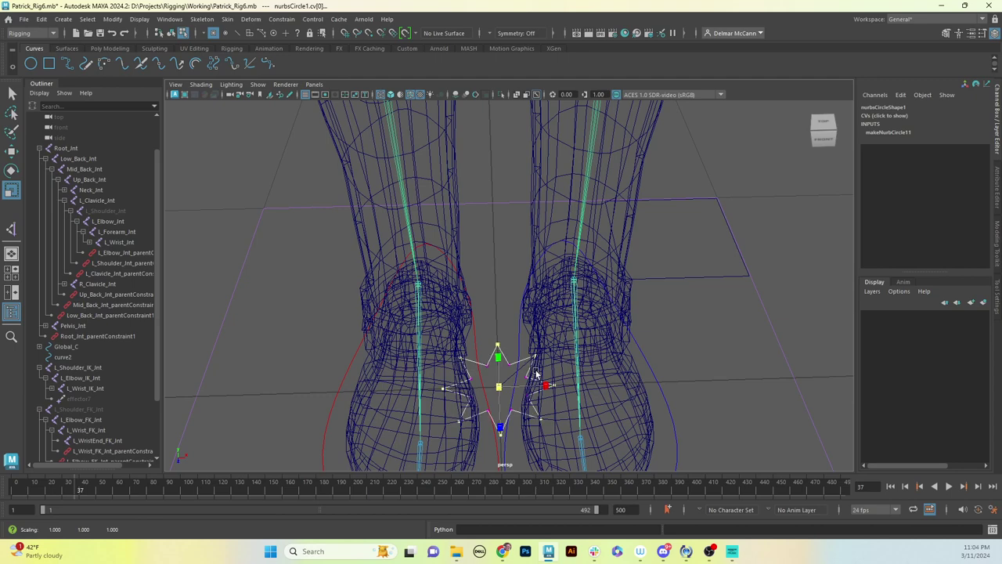
alt+right_drag(536, 374, 503, 346)
key(F8)
click(588, 389)
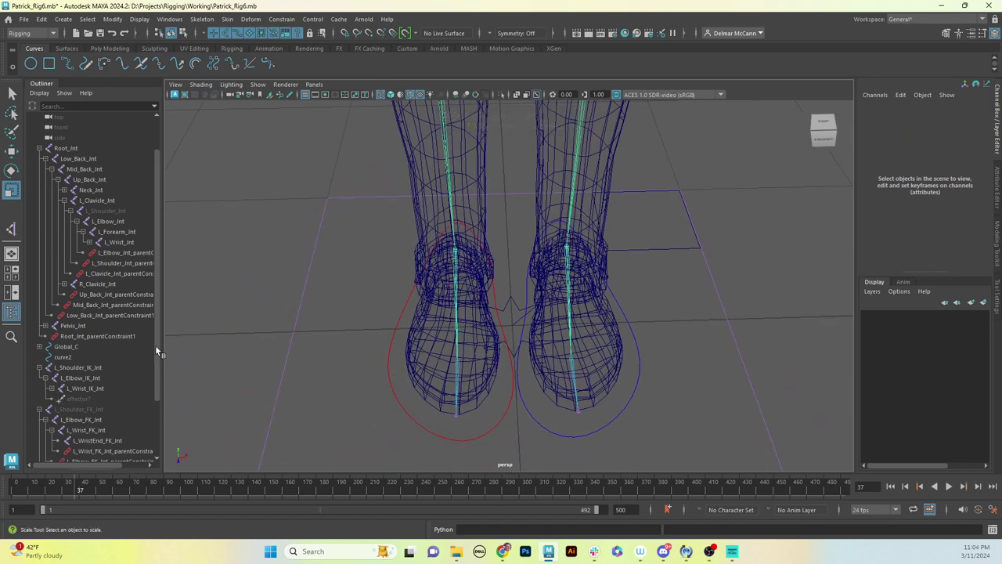
- Rename the star-shaped curve as IK_FK_Switch_C
drag(155, 345, 157, 401)
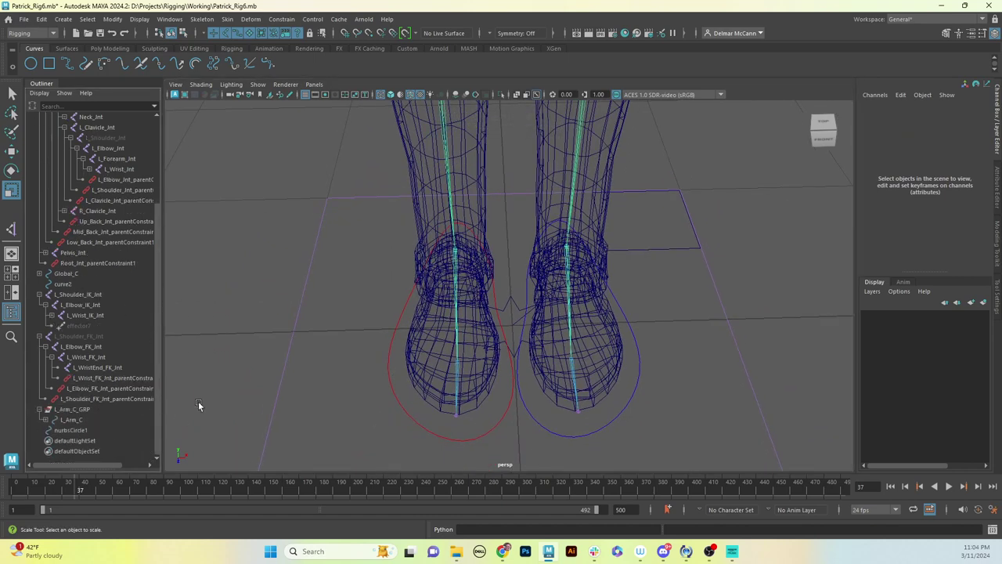
click(519, 307)
alt+right_drag(724, 377, 571, 344)
alt+drag(571, 344, 642, 285)
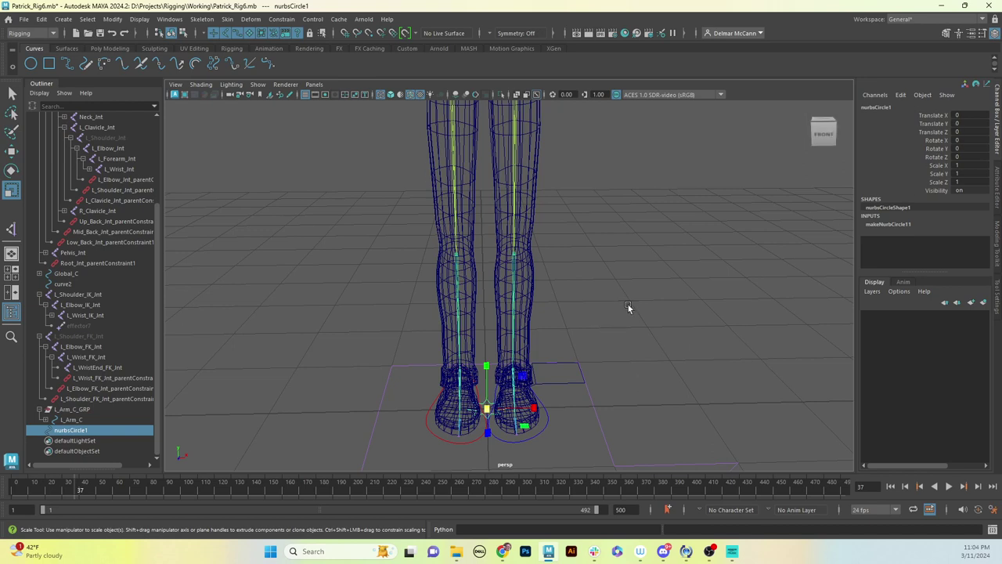
alt+drag(628, 307, 619, 270)
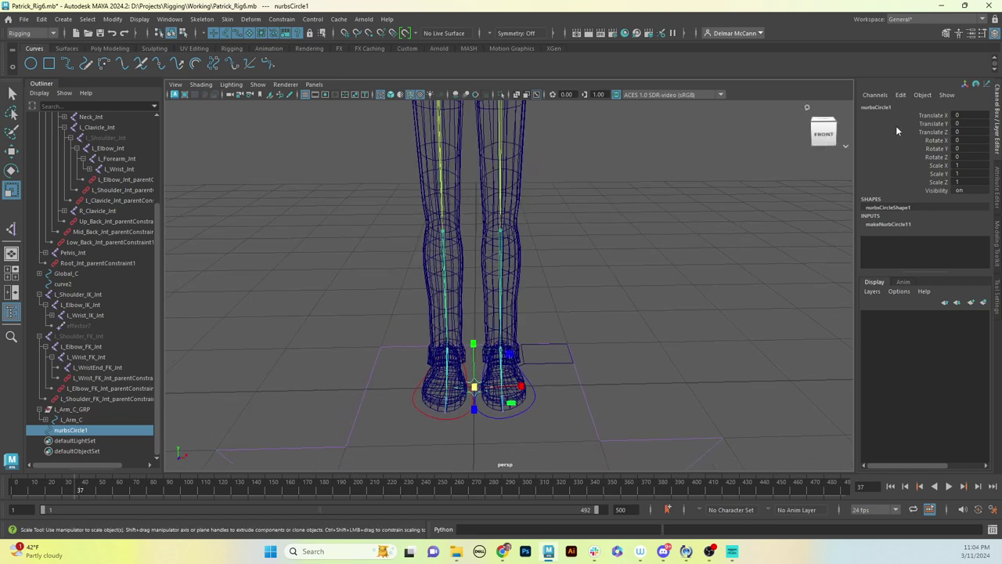
click(902, 107)
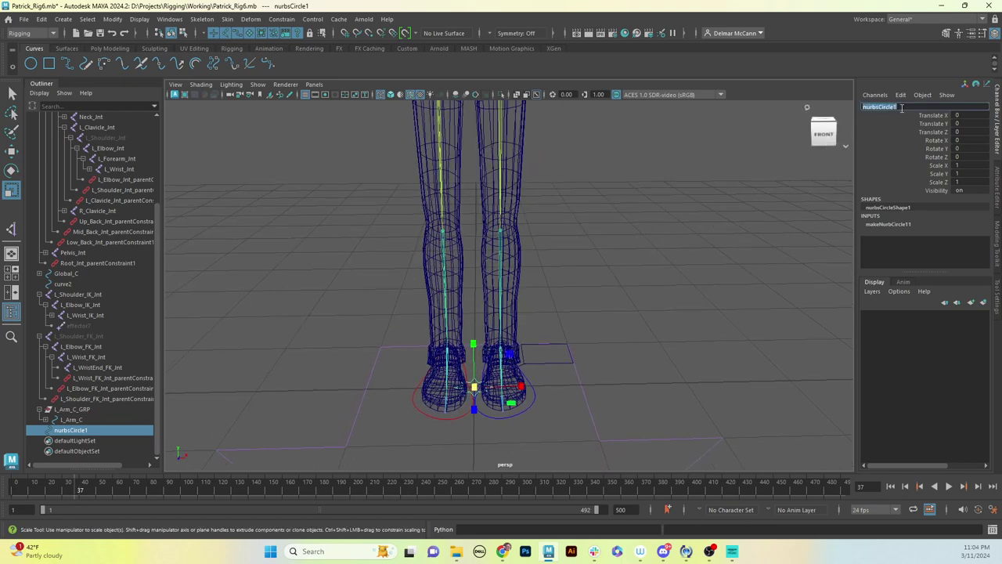
text(L_)
text(FK_Switch_C)
key(Return)
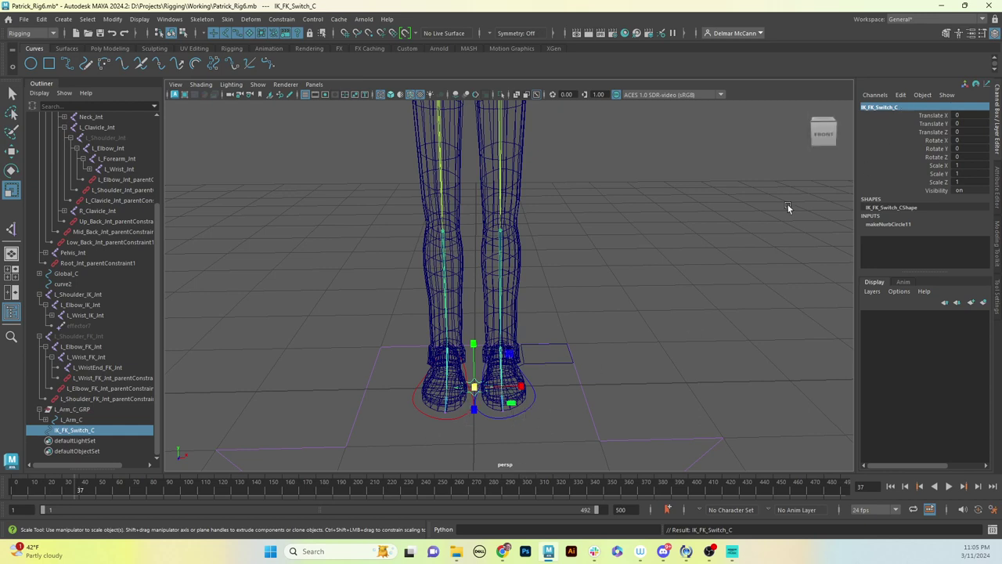
- Add a keyable Boolean attribute named IK_FK to the switch control
click(901, 95)
click(819, 114)
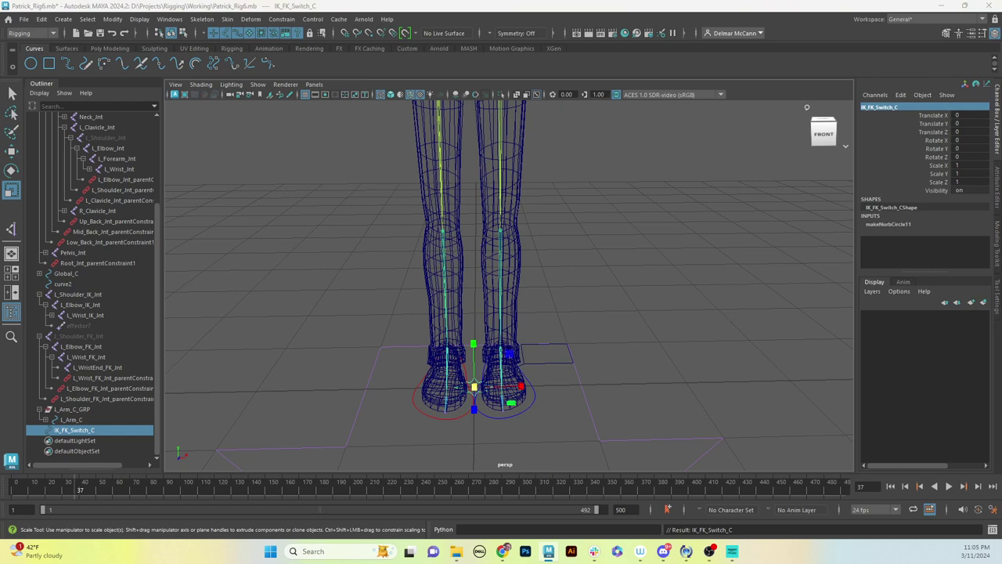
drag(589, 179, 578, 147)
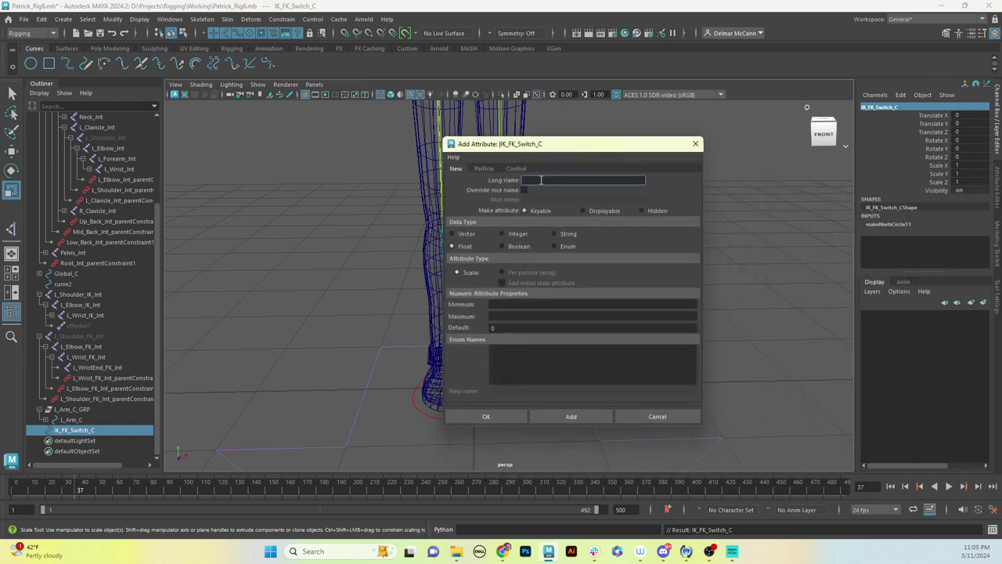
click(505, 246)
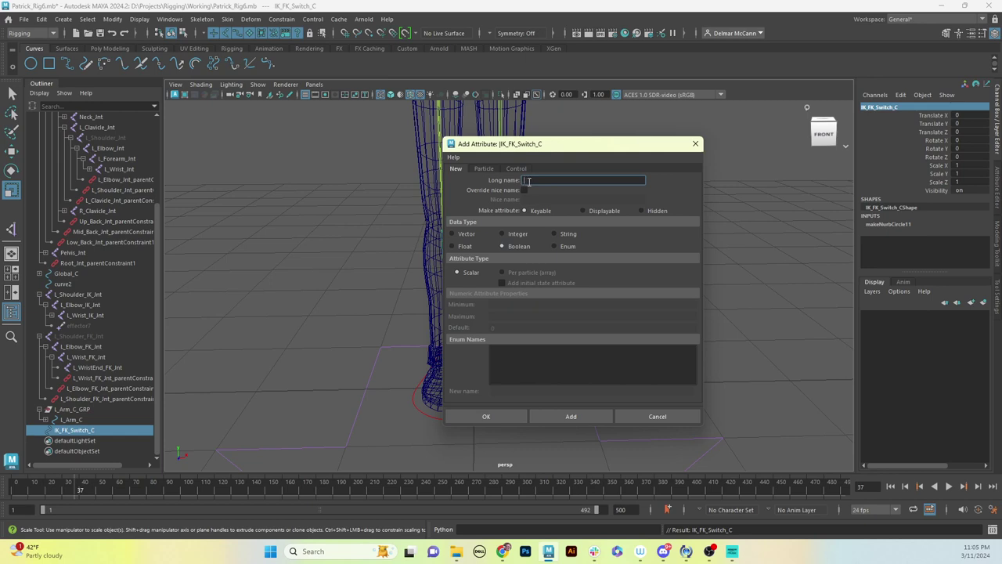
click(452, 247)
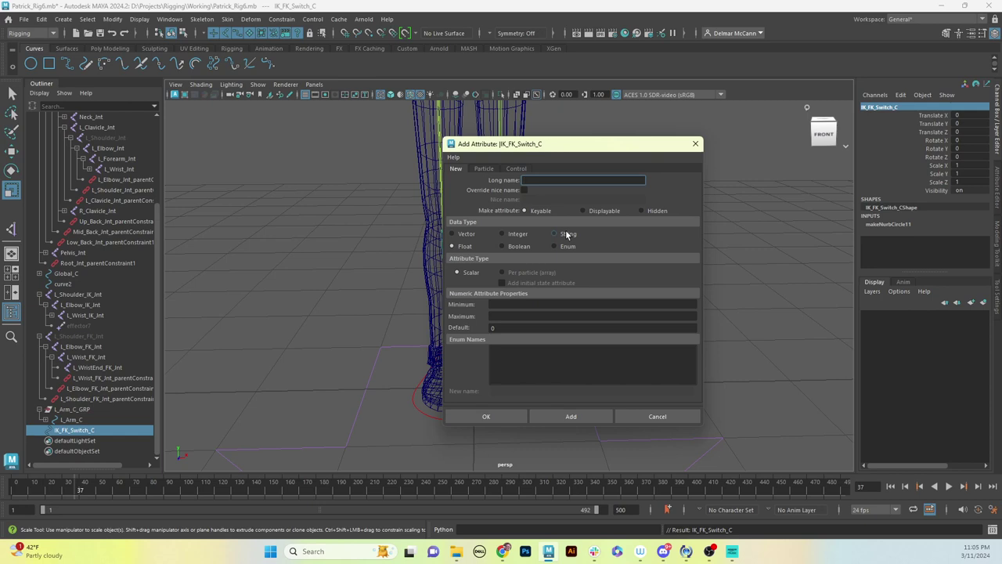
click(502, 246)
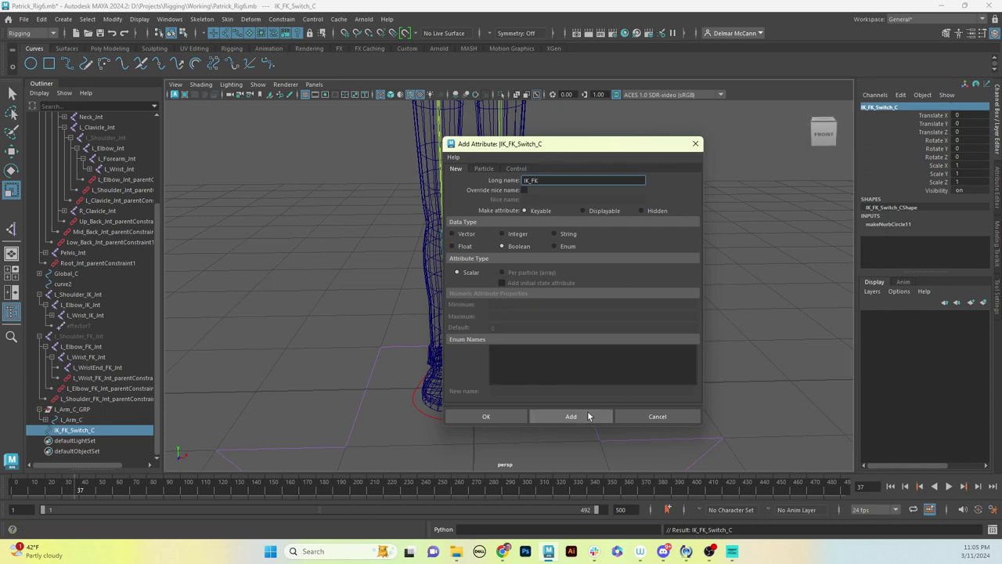
click(579, 416)
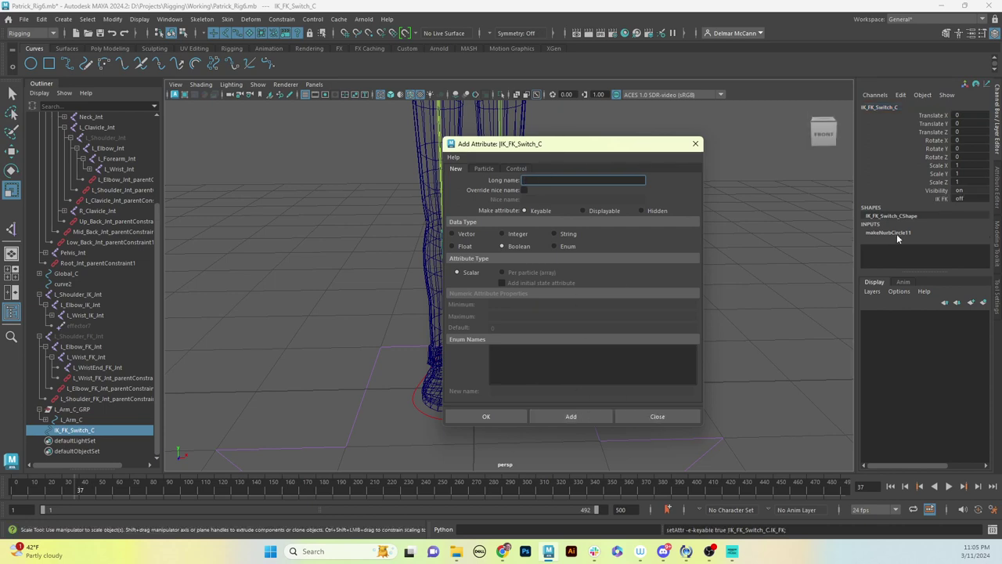
click(695, 143)
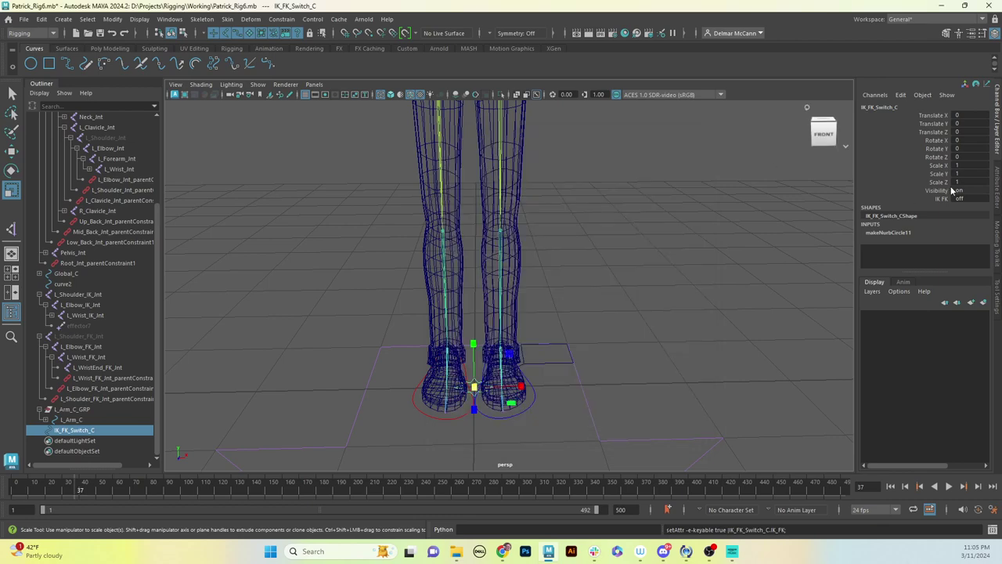
- Parent-constrain IK_FK_Switch_C to L_Wrist_Jnt on all translate and rotate axes, with Maintain offset off and a weight of 1
mouse_move(607, 288)
alt+mouse_down()
mouse_move(620, 292)
mouse_move(611, 292)
alt+mouse_up()
alt+right_drag(611, 292, 570, 319)
scroll(570, 321, up, 8)
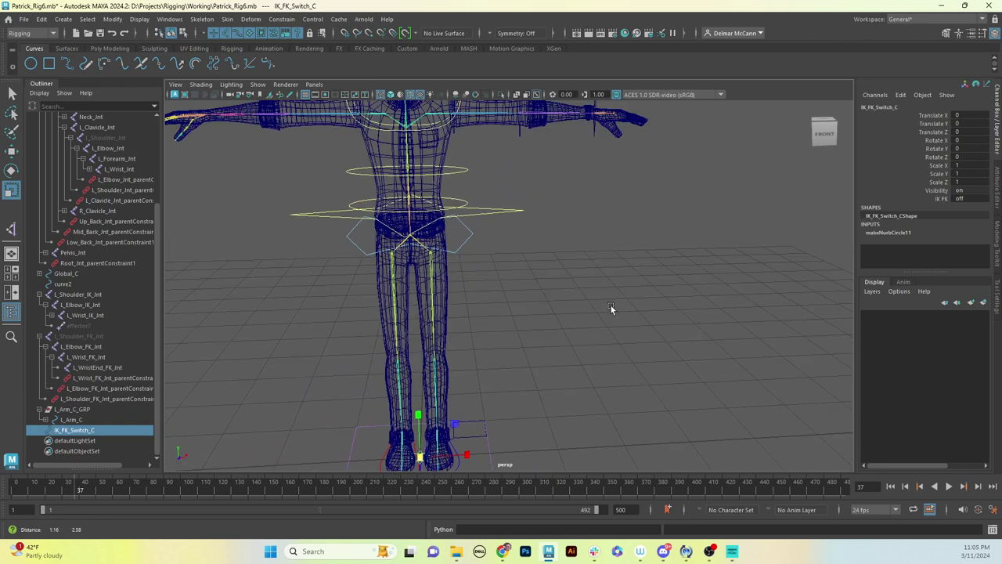
alt+middle_drag(585, 295, 597, 241)
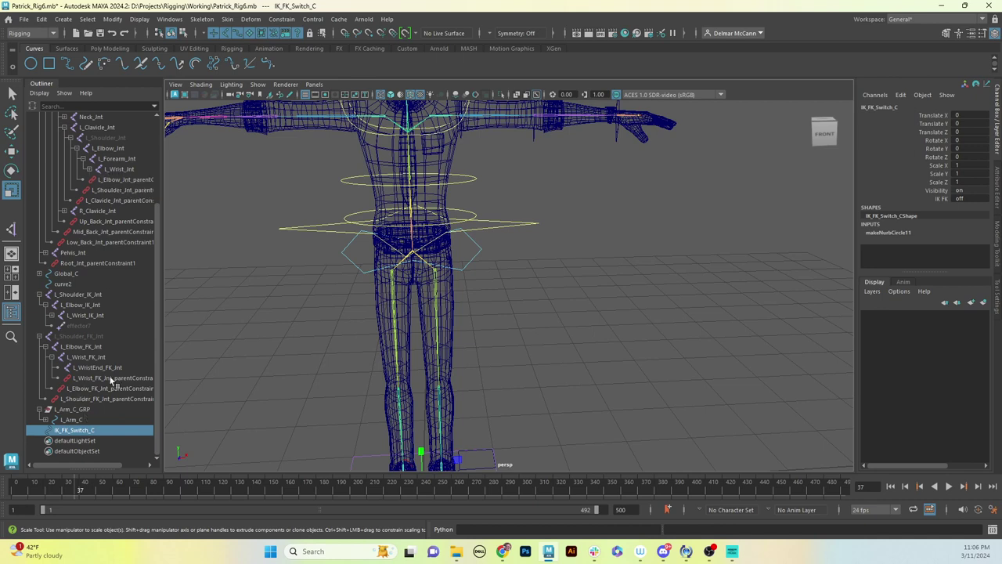
click(122, 170)
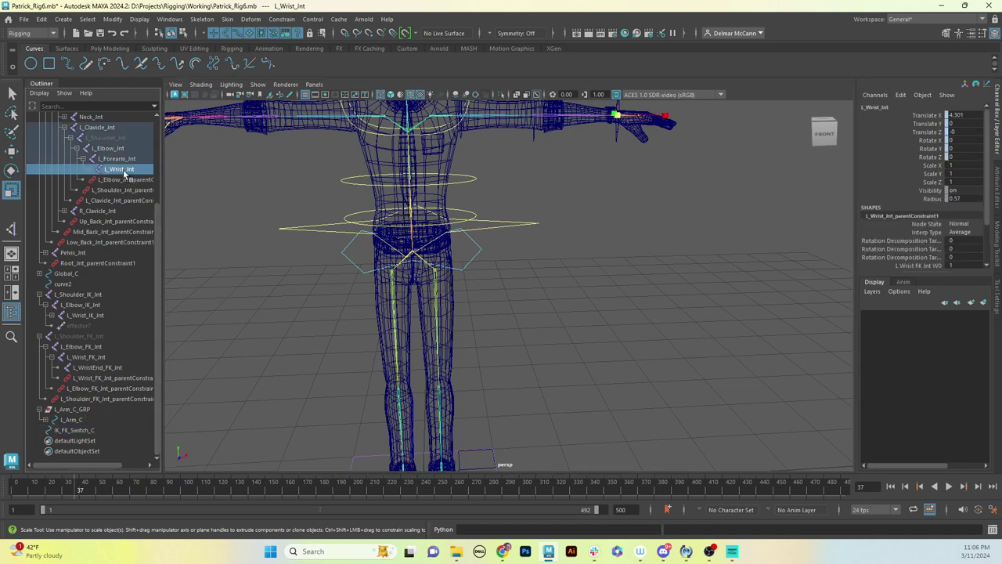
click(75, 431)
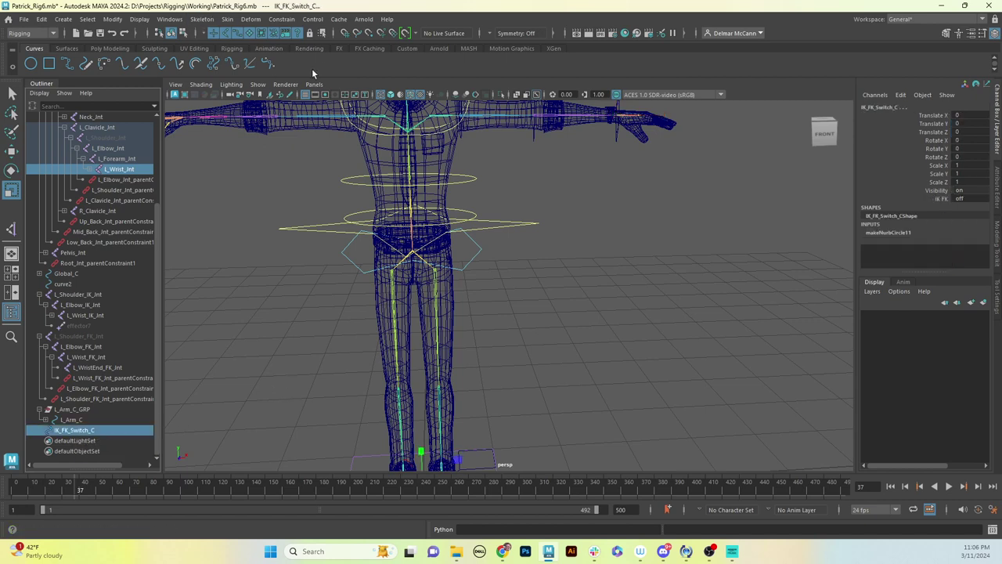
click(234, 50)
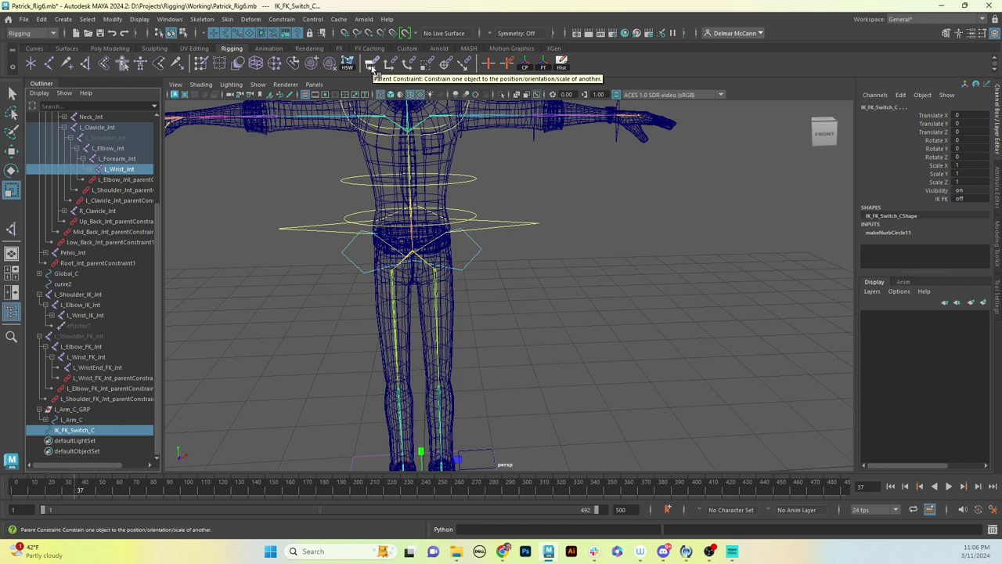
click(281, 18)
click(381, 48)
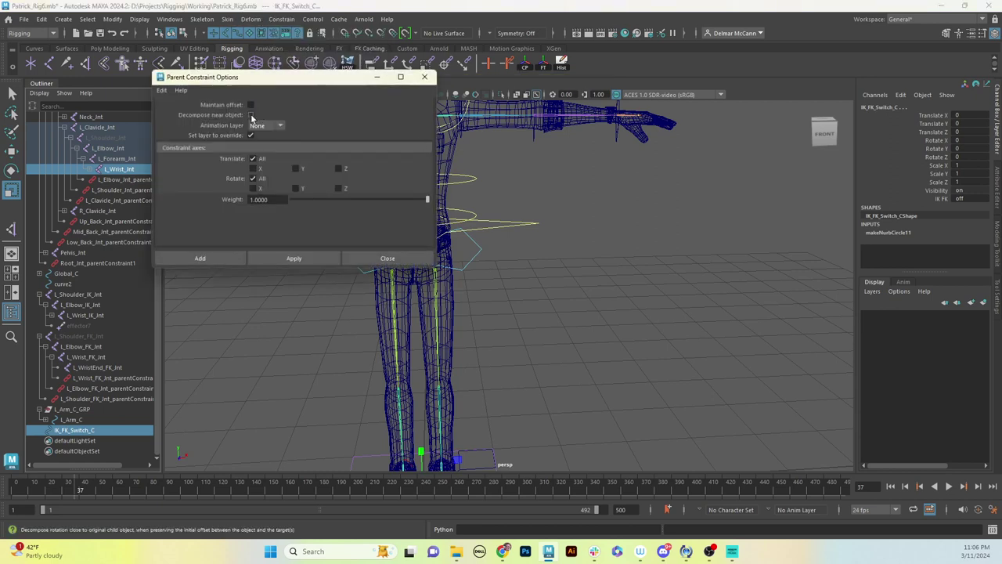
drag(296, 77, 267, 62)
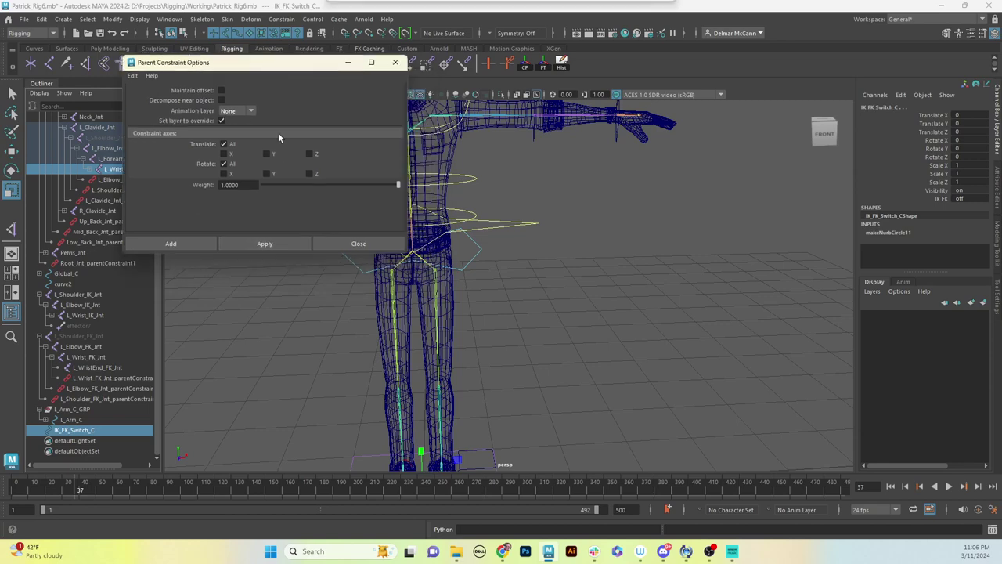
click(267, 245)
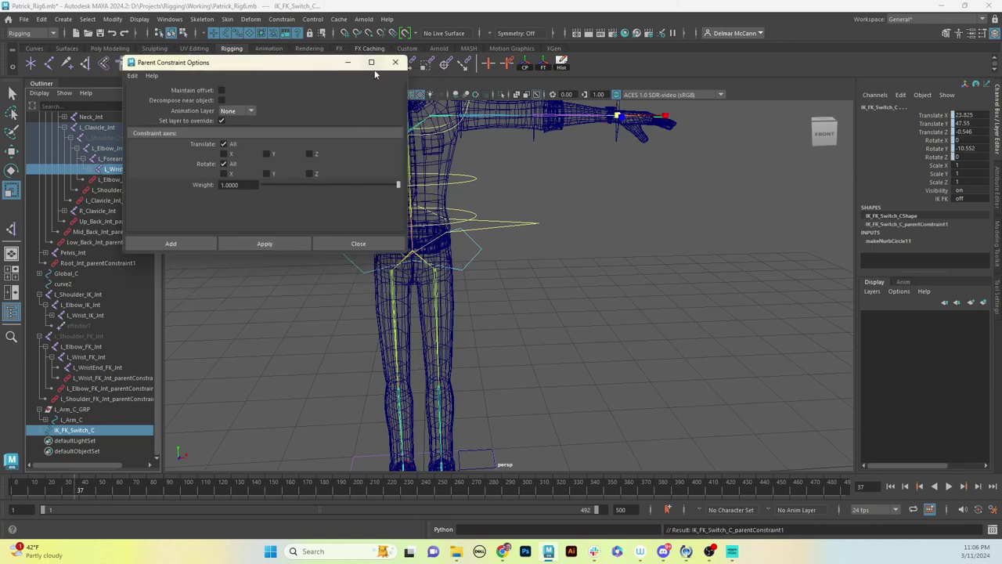
click(397, 65)
- Examine the switch control's placement around the left wrist and the parent constraint nested under IK_FK_Switch_C
alt+drag(621, 284, 610, 219)
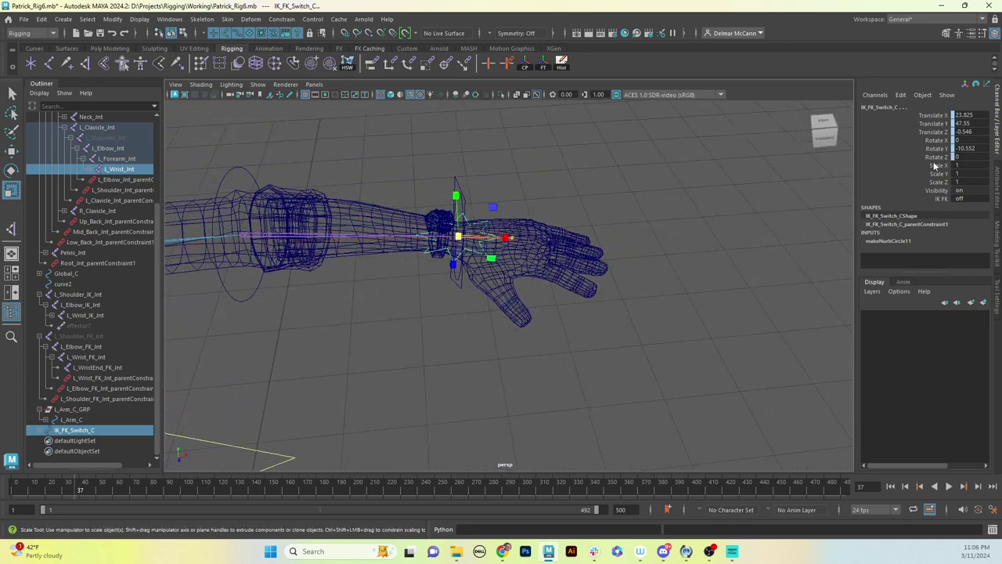
click(45, 431)
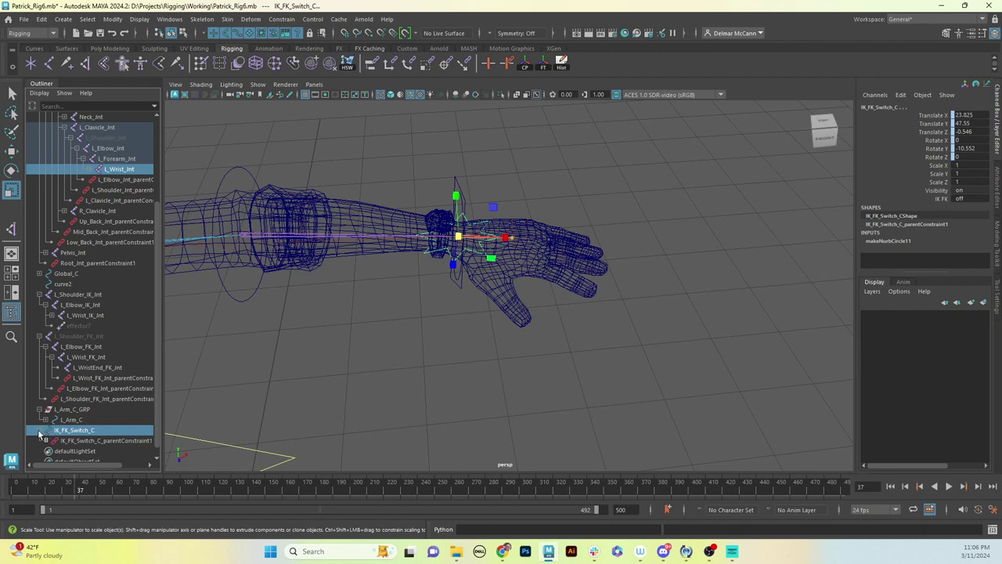
click(45, 431)
alt+drag(437, 292, 459, 233)
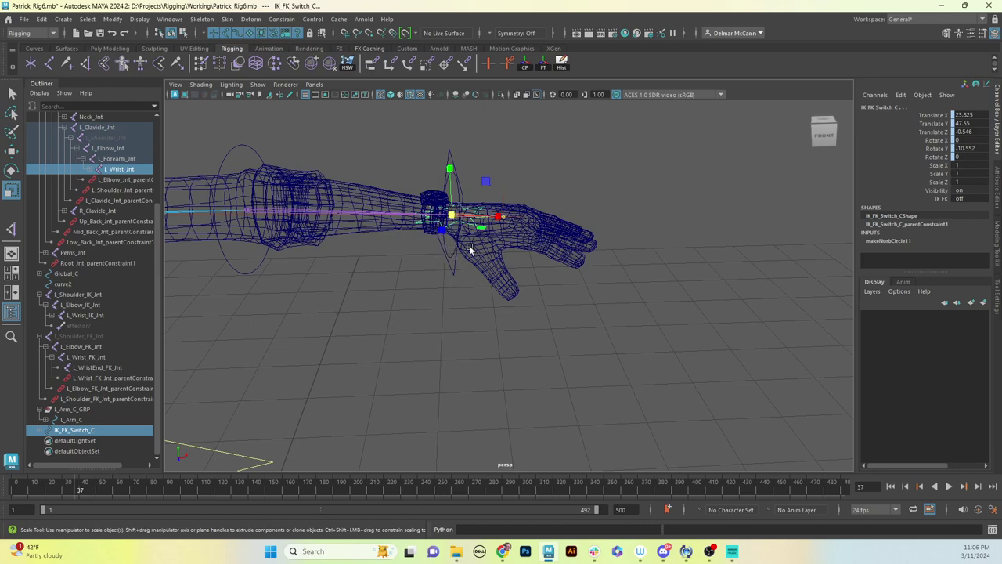
alt+drag(468, 255, 567, 265)
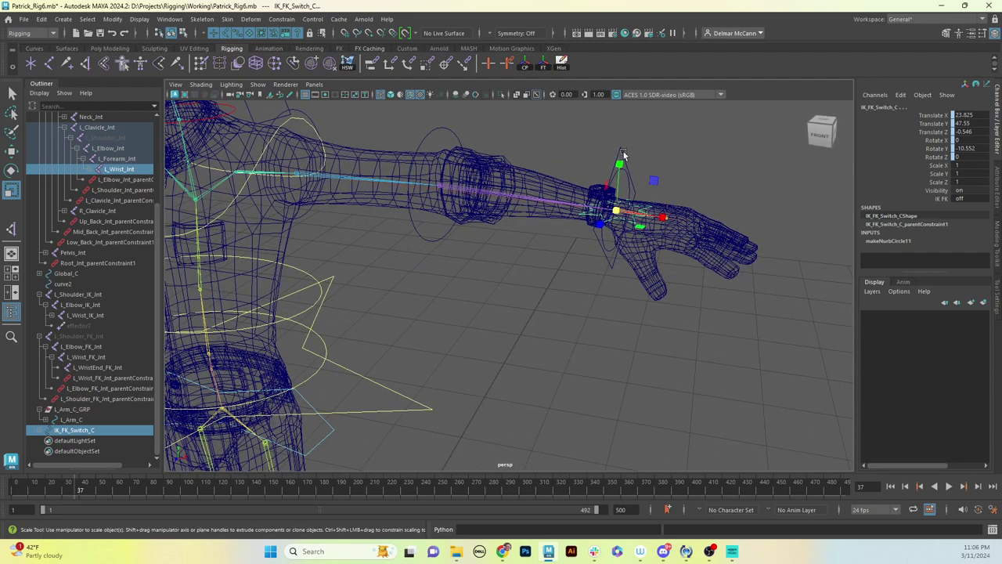
click(617, 207)
scroll(592, 286, up, 3)
alt+drag(595, 291, 656, 291)
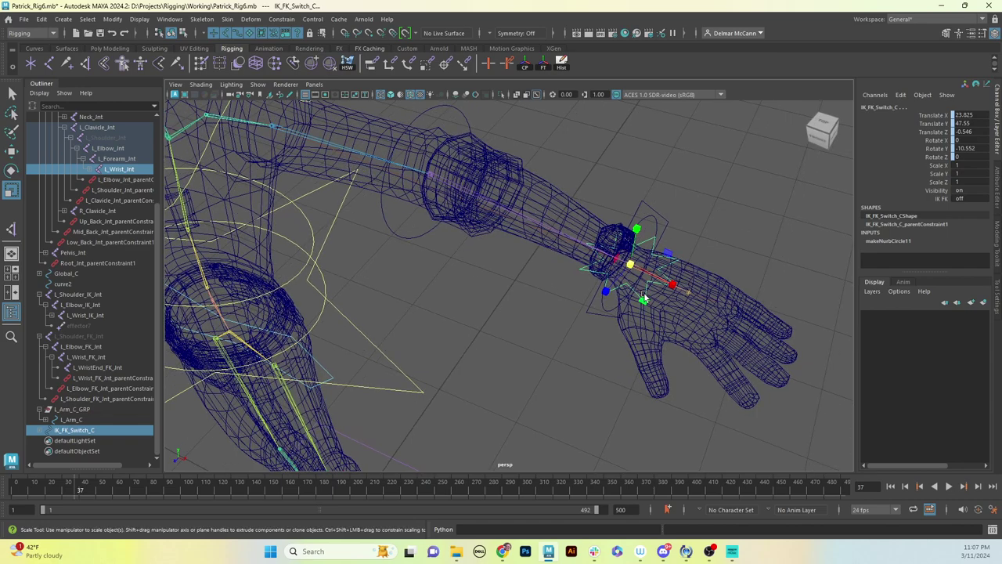
- Select all control vertices of the star curve and rotate them so the star stands upright facing the front
key(F8)
drag(522, 195, 665, 302)
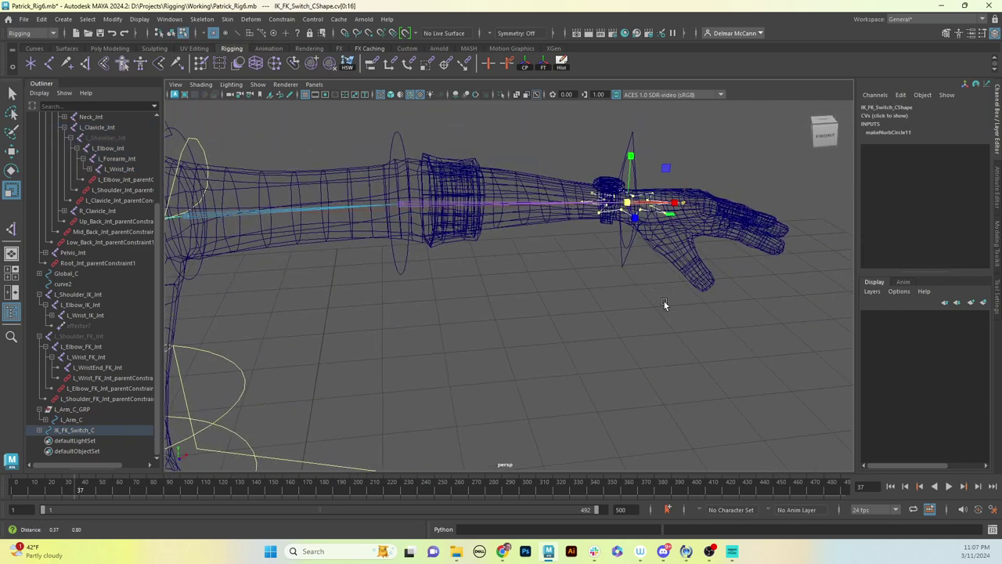
key(e)
alt+drag(663, 259, 572, 231)
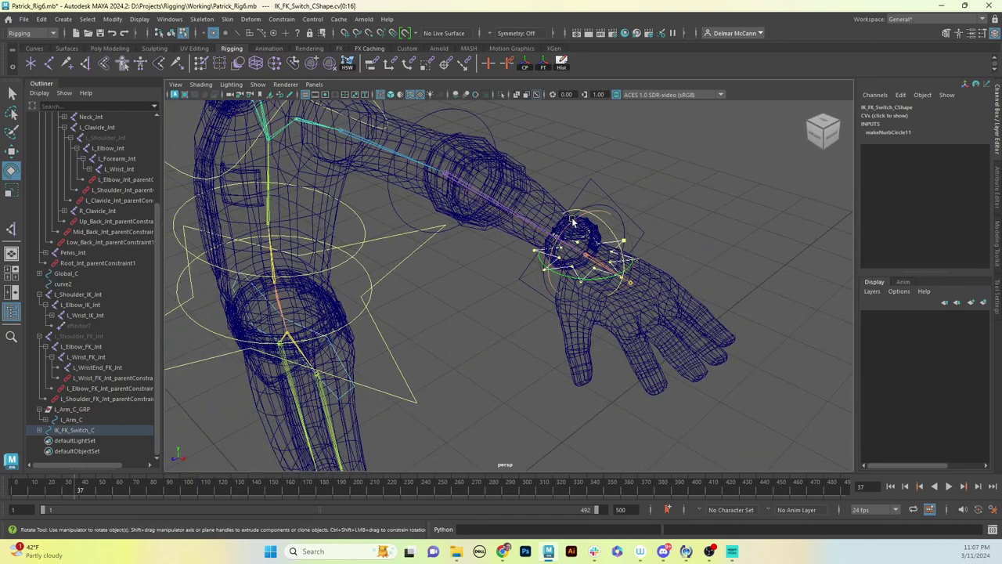
alt+drag(519, 275, 609, 242)
- Scale the star's control vertices down, move them just above the left wrist, and return to object selection with nothing selected
key(w)
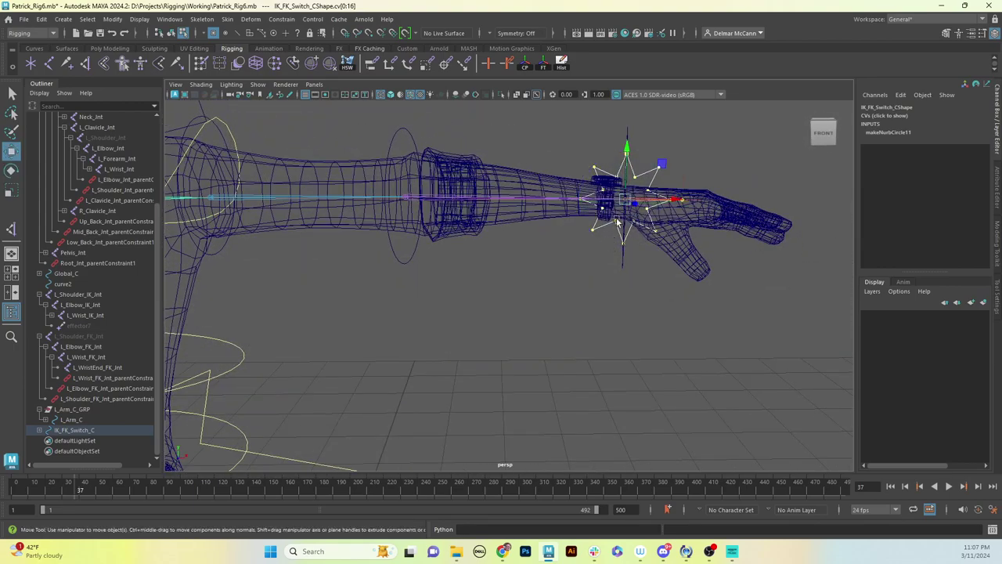
drag(661, 160, 602, 211)
key(r)
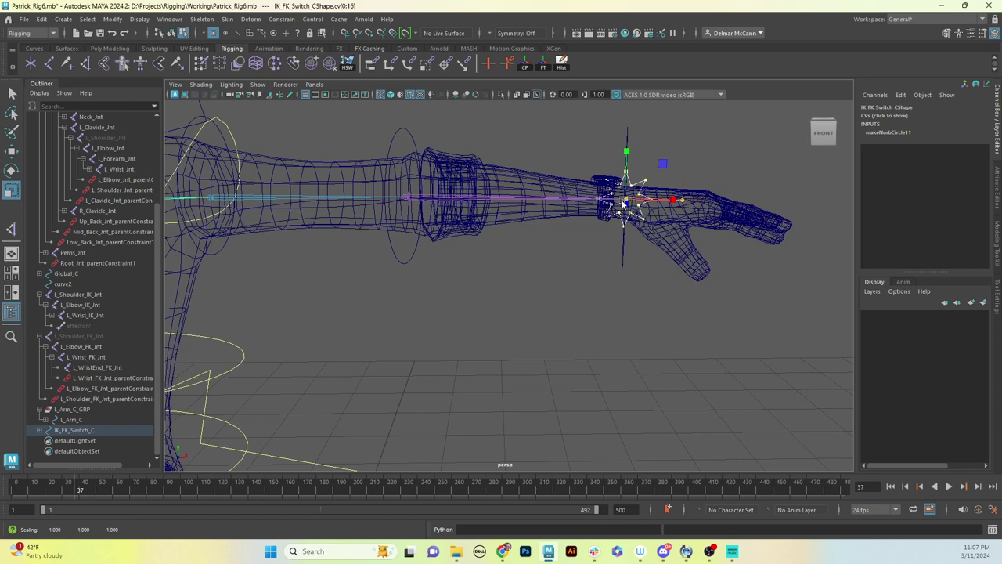
key(w)
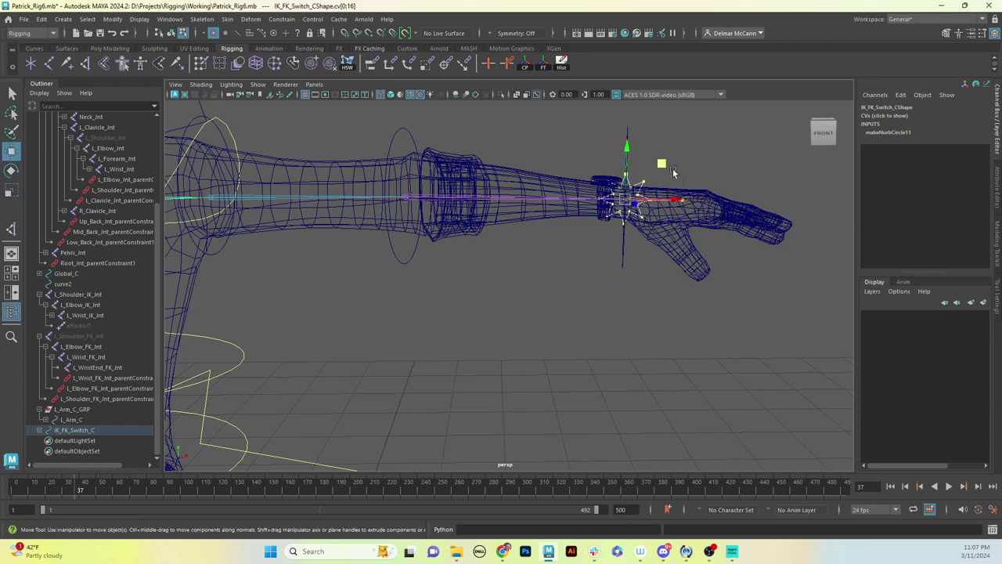
middle_drag(662, 162, 701, 117)
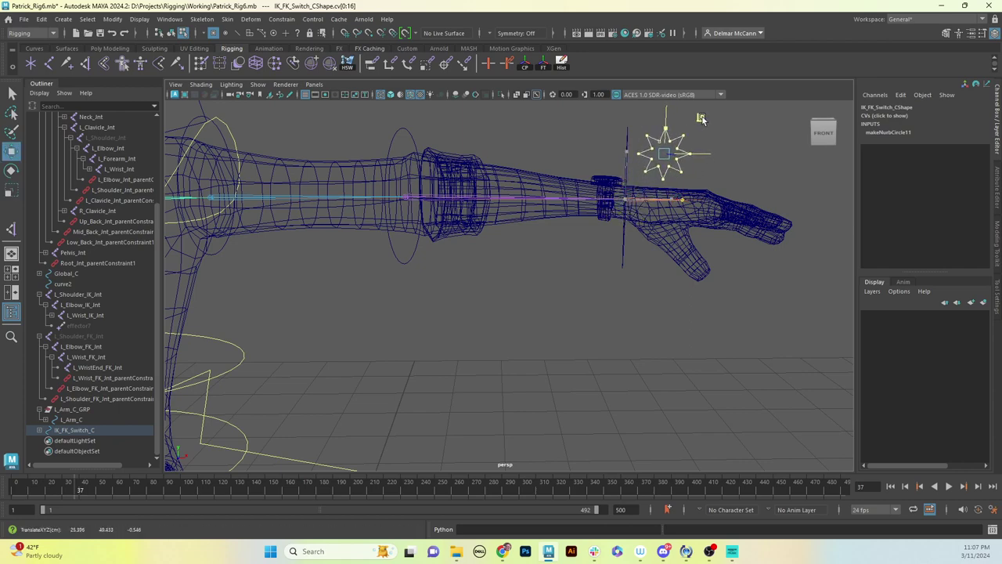
alt+drag(701, 117, 707, 263)
key(F8)
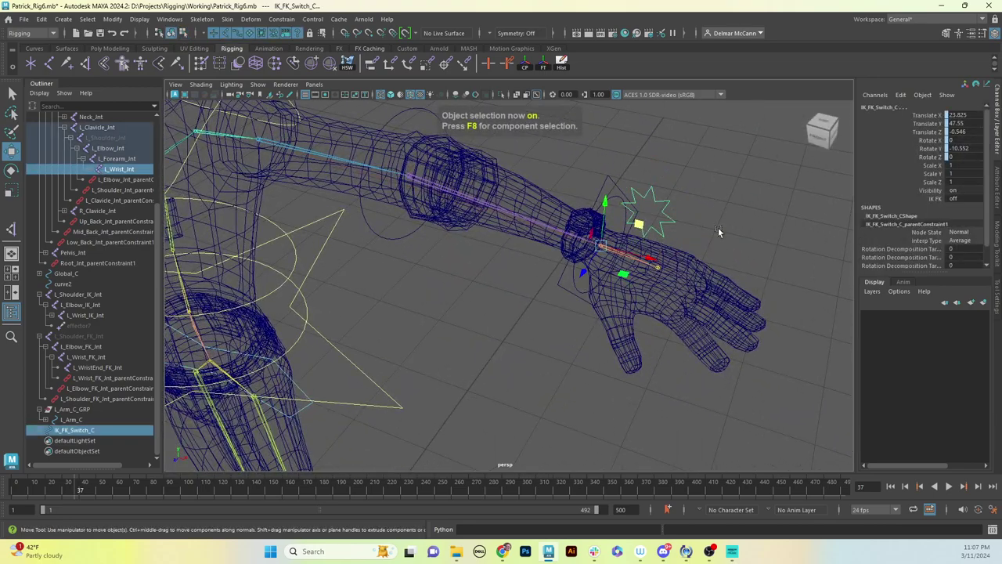
click(705, 229)
alt+drag(697, 230, 614, 249)
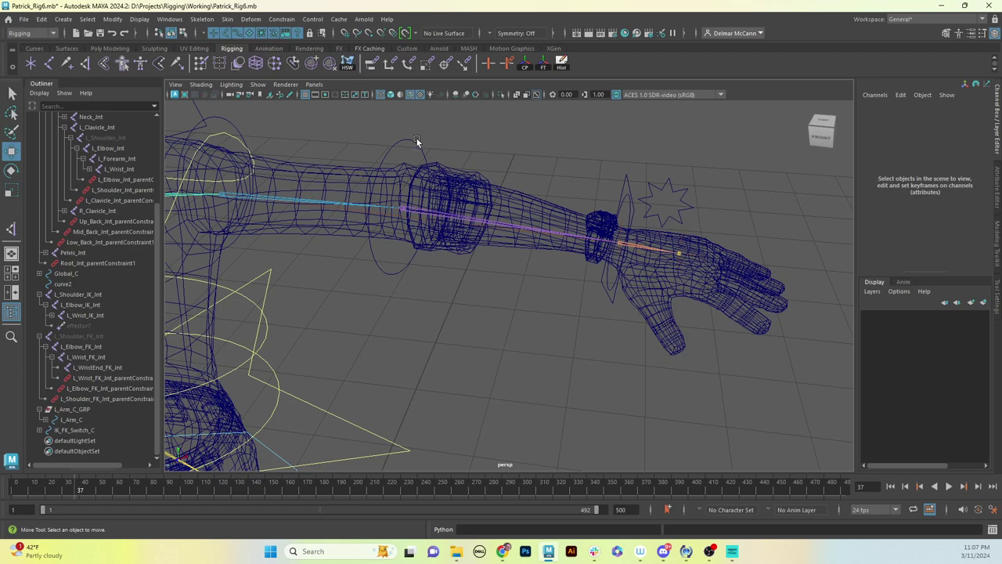
alt+drag(626, 262, 679, 161)
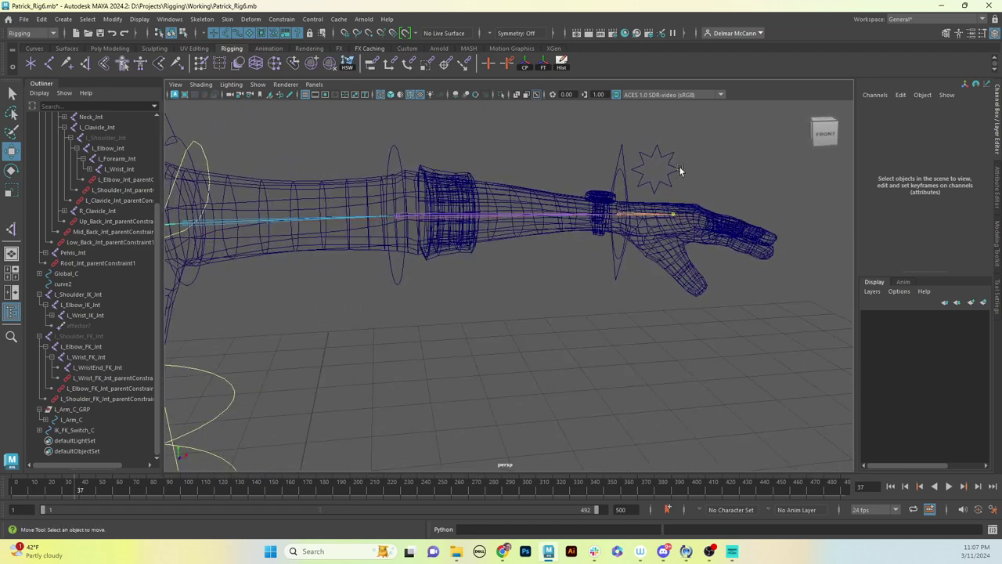
- Open the Node Editor, clear its existing graph, and add IK_FK_Switch_C to it
click(672, 171)
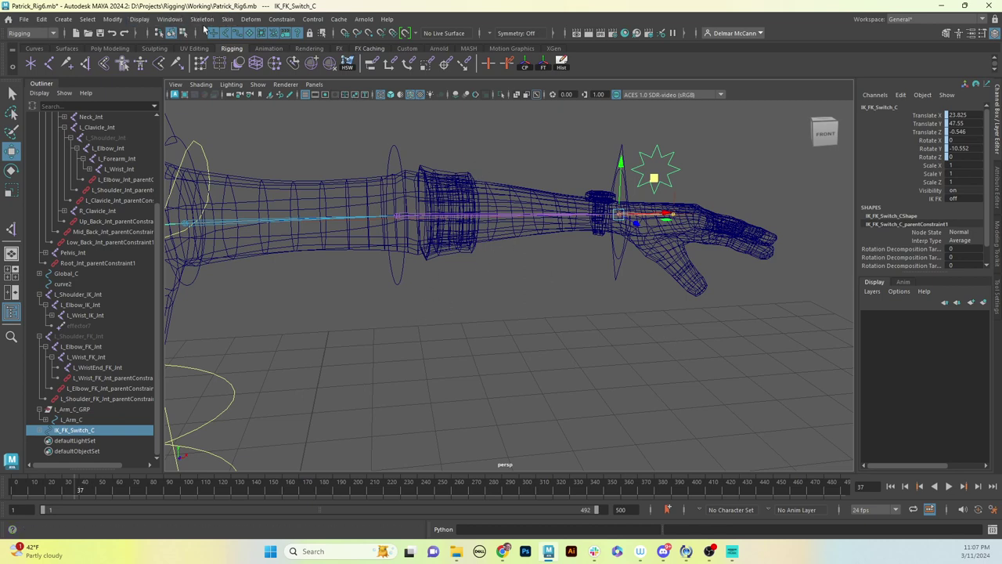
click(173, 20)
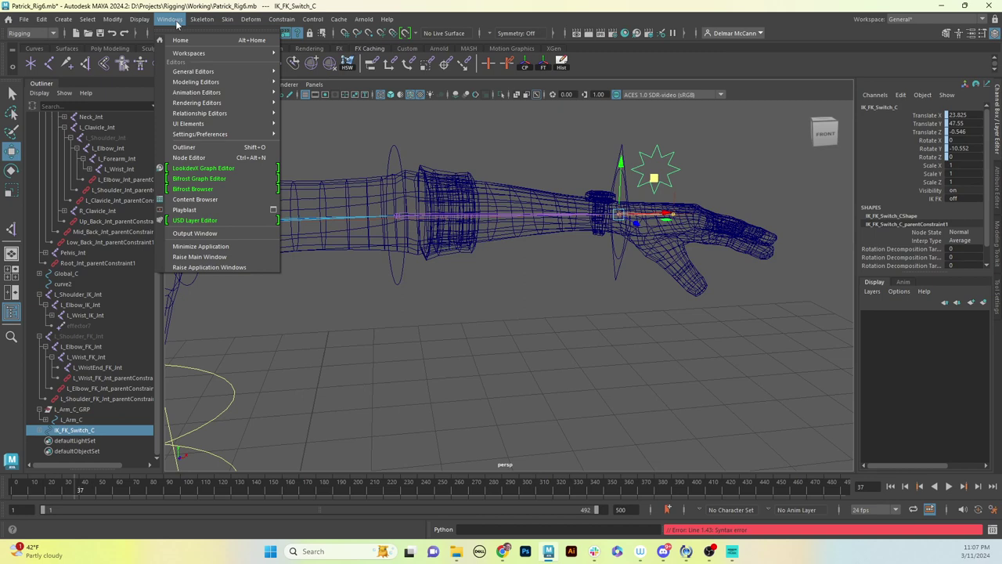
click(205, 158)
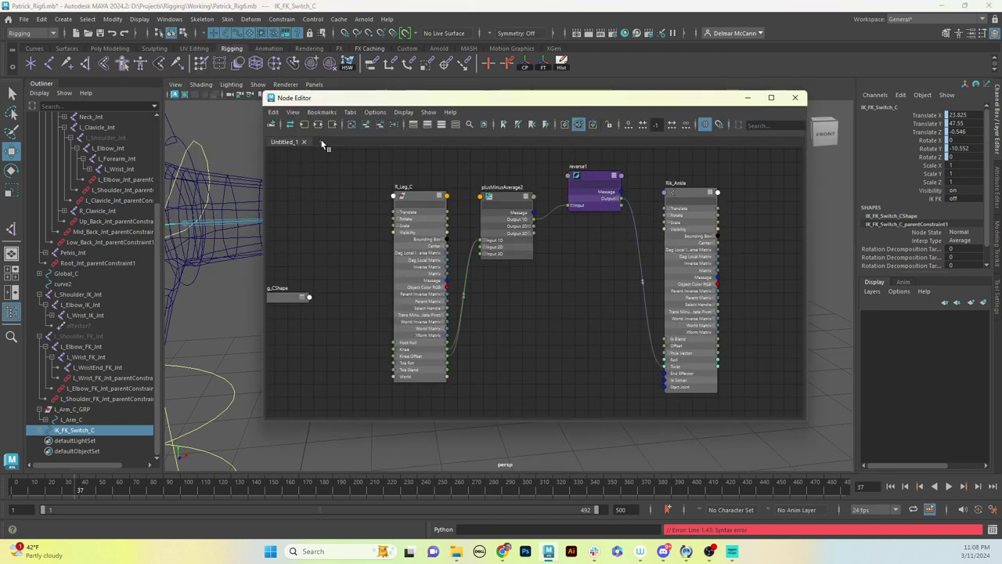
click(353, 124)
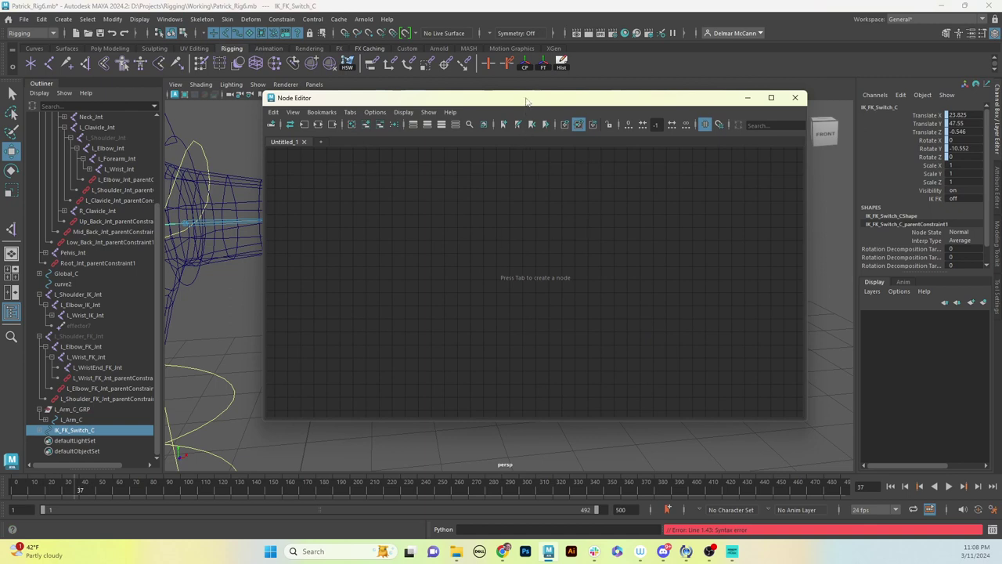
drag(525, 100, 576, 227)
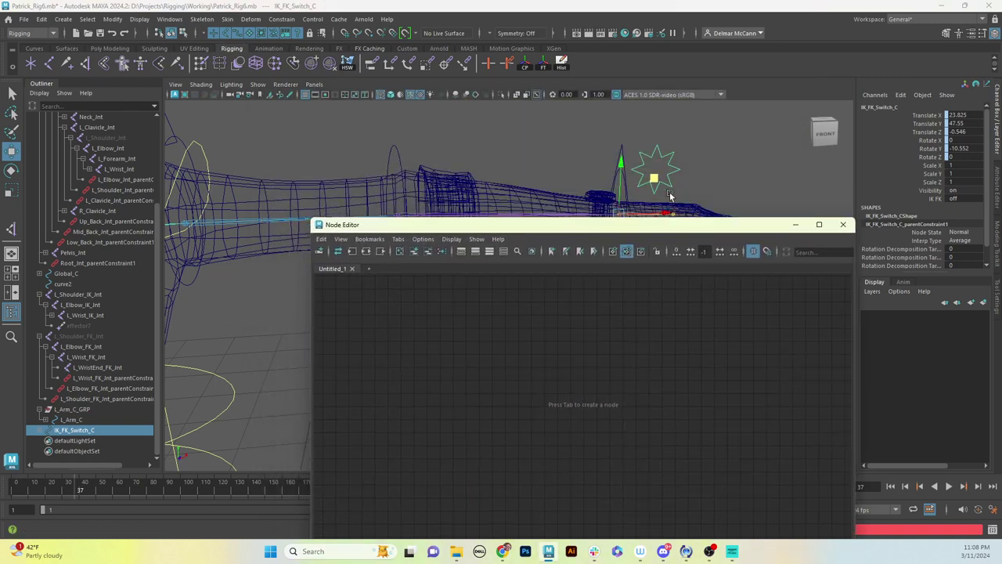
click(414, 252)
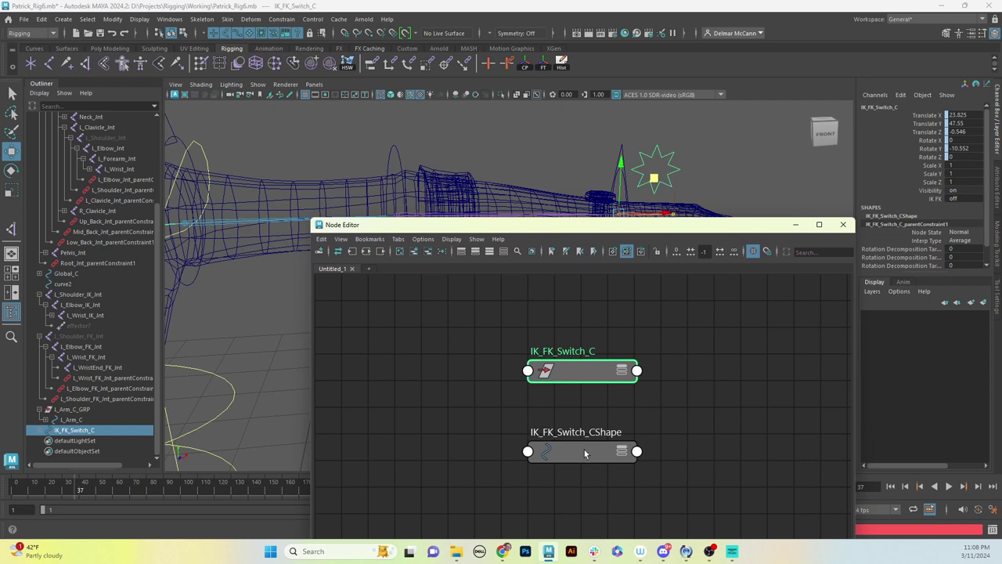
- Move the IK_FK_Switch_CShape node aside in the graph and place the IK_FK_Switch_C node above it
drag(584, 452, 262, 470)
scroll(584, 405, down, 3)
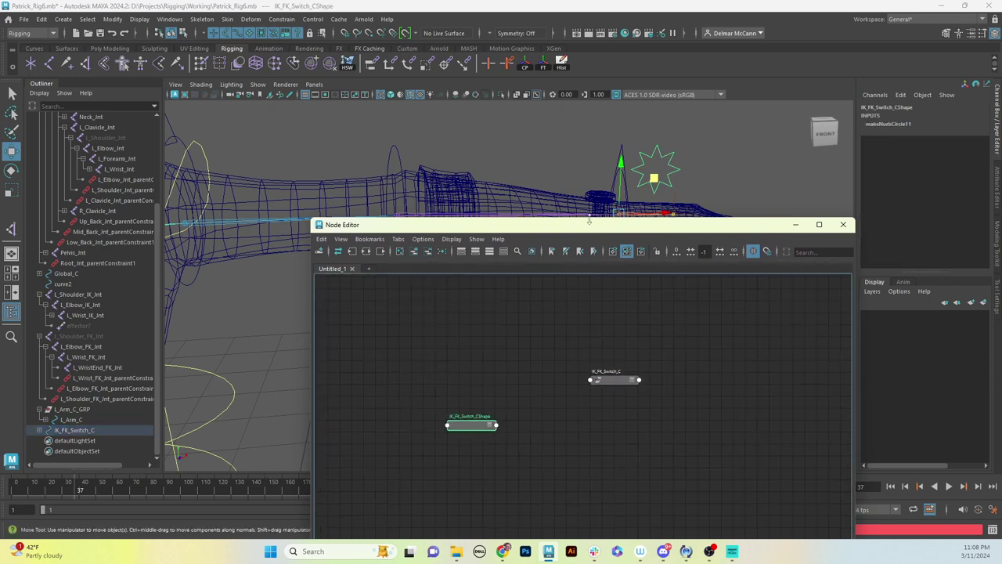
drag(598, 229, 535, 126)
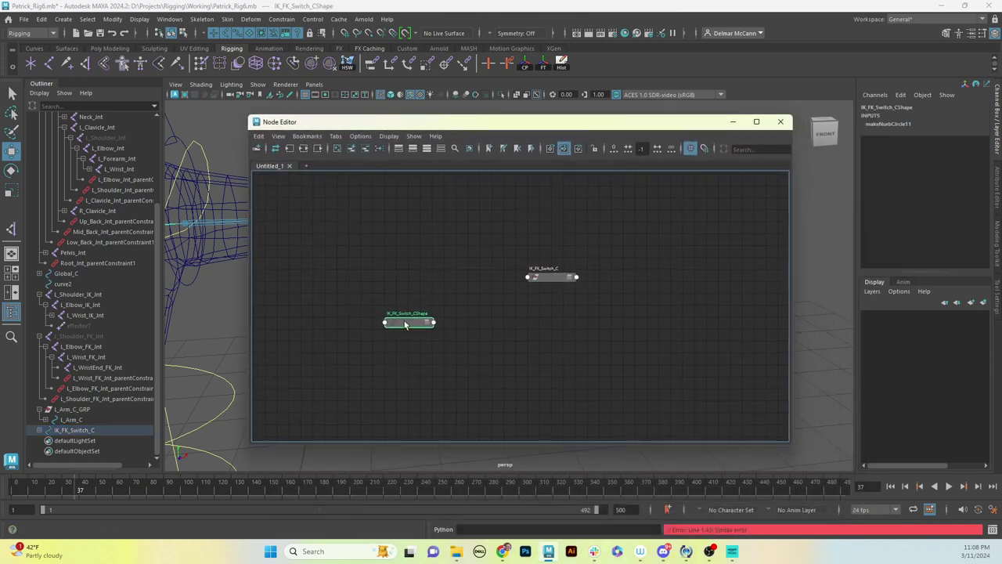
drag(405, 324, 318, 352)
drag(543, 280, 415, 243)
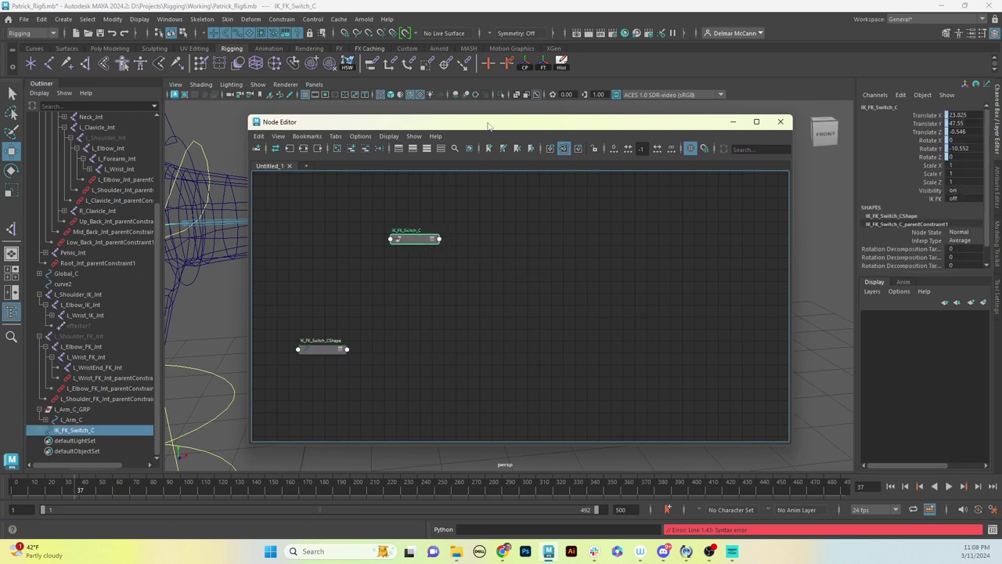
- Hide L_Shoulder_IK_Jnt by setting its Visibility to 0 (off)
drag(488, 125, 505, 241)
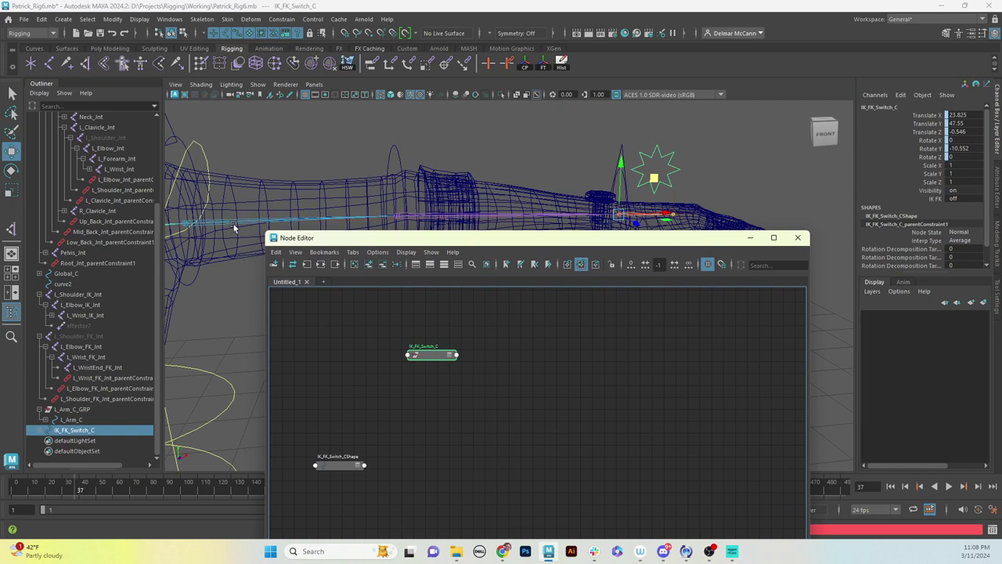
click(95, 293)
double_click(985, 189)
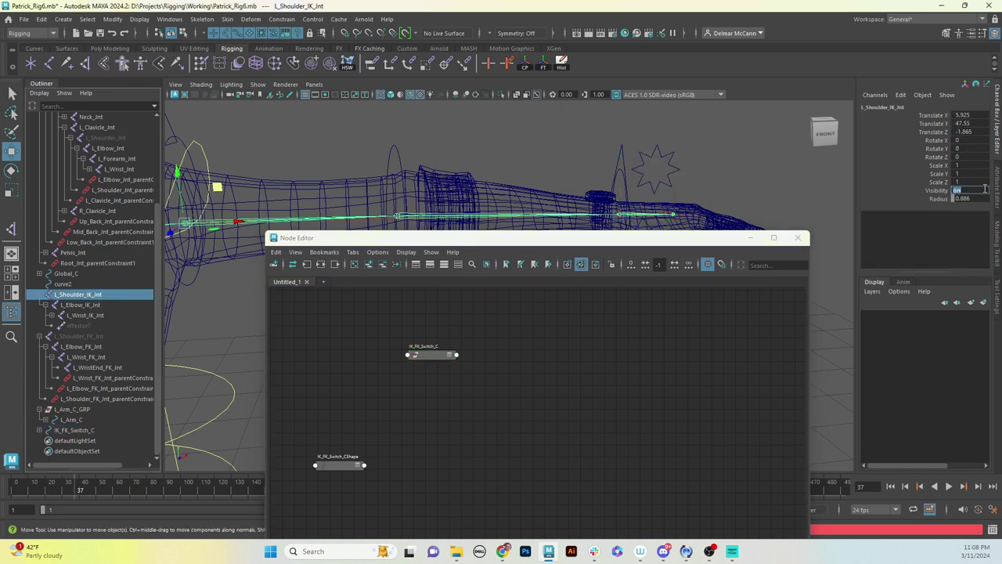
text(0)
key(Return)
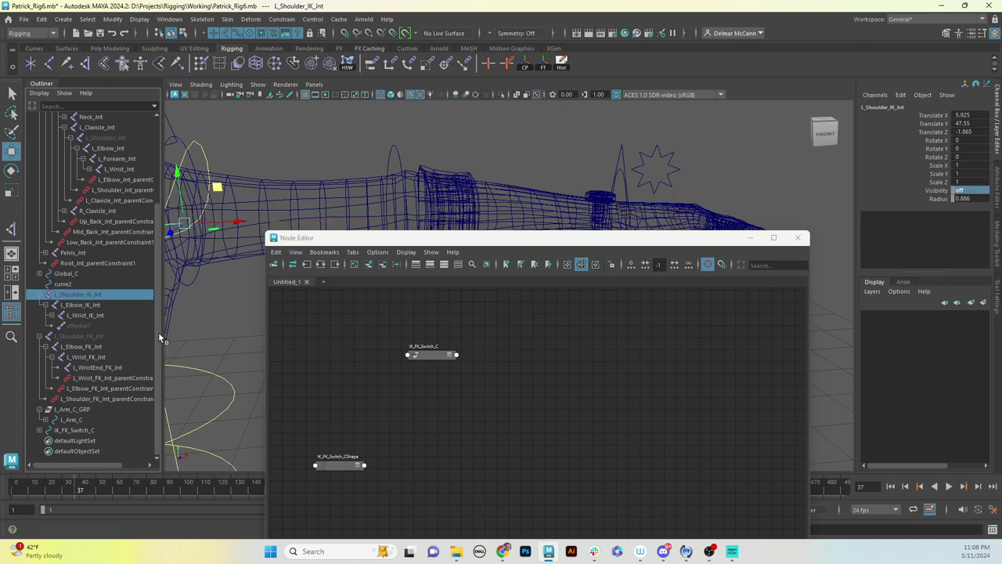
- Add L_Shoulder_Jnt_parentConstraint1 to the node graph and expand its node to list all attributes
drag(158, 332, 155, 241)
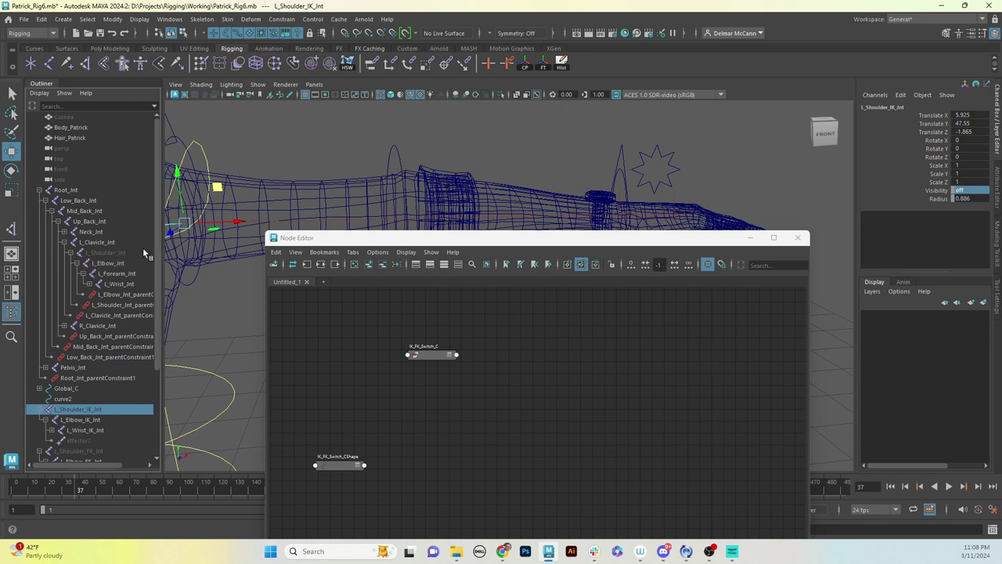
click(130, 306)
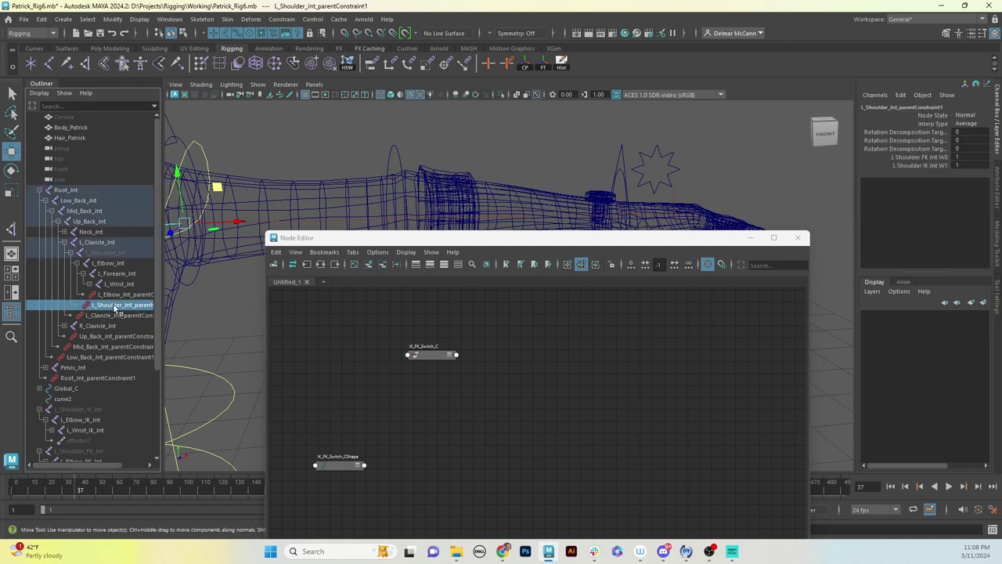
click(368, 264)
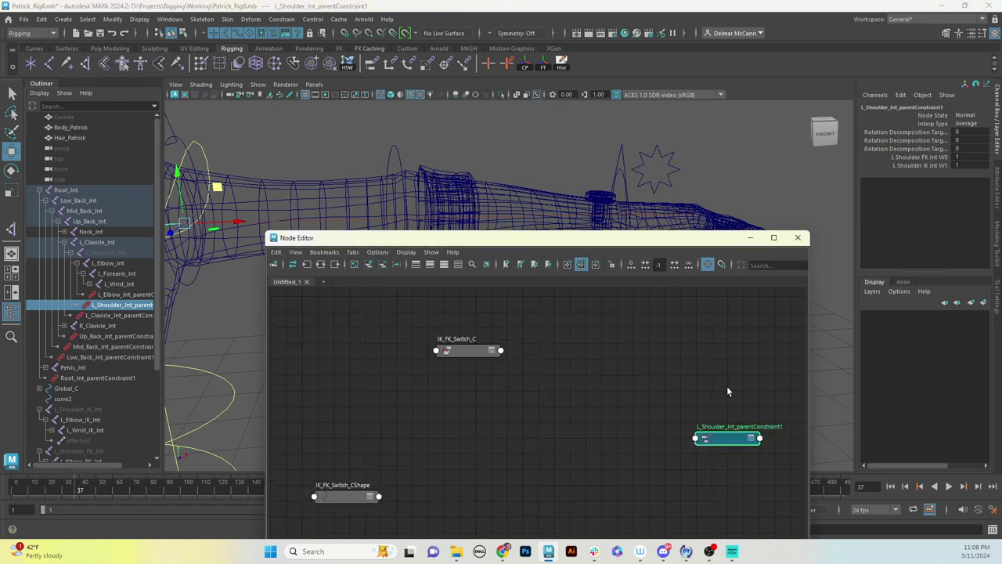
drag(736, 441, 682, 305)
click(671, 351)
click(670, 351)
- Space the IK_FK_Switch_C node away from the constraint node and enlarge the Node Editor to fit the constraint's full attribute list
drag(480, 350, 422, 341)
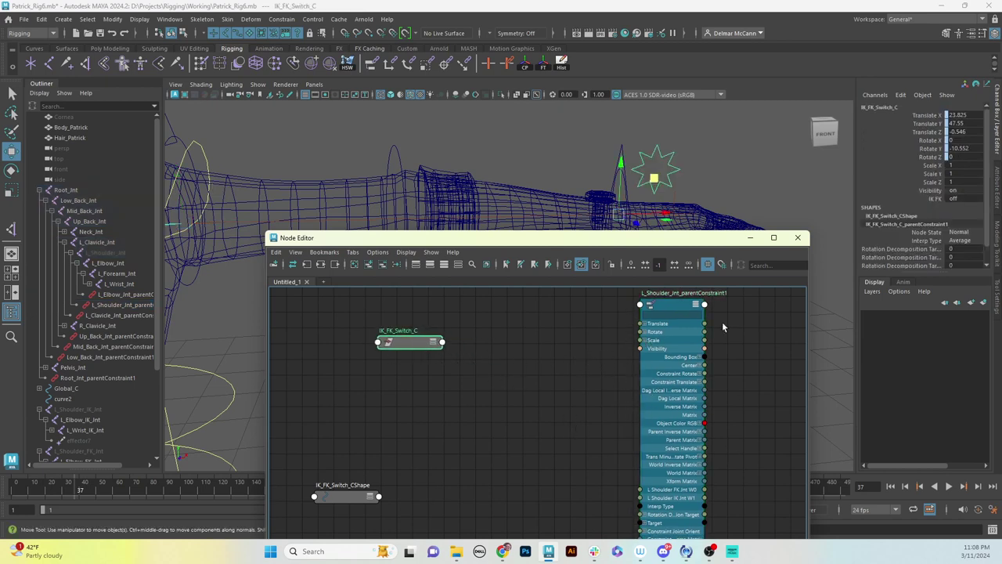
drag(697, 241, 505, 104)
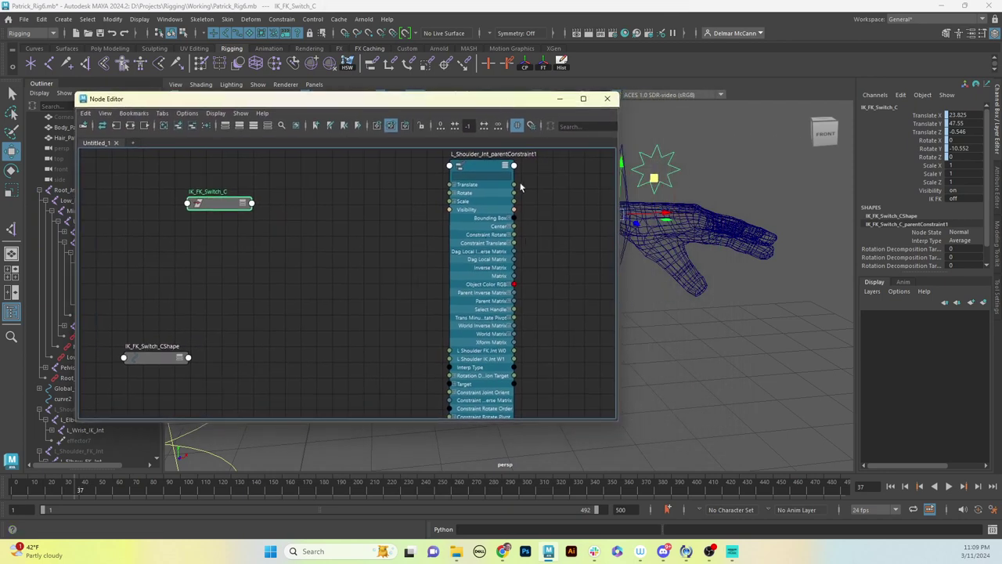
scroll(570, 238, down, 3)
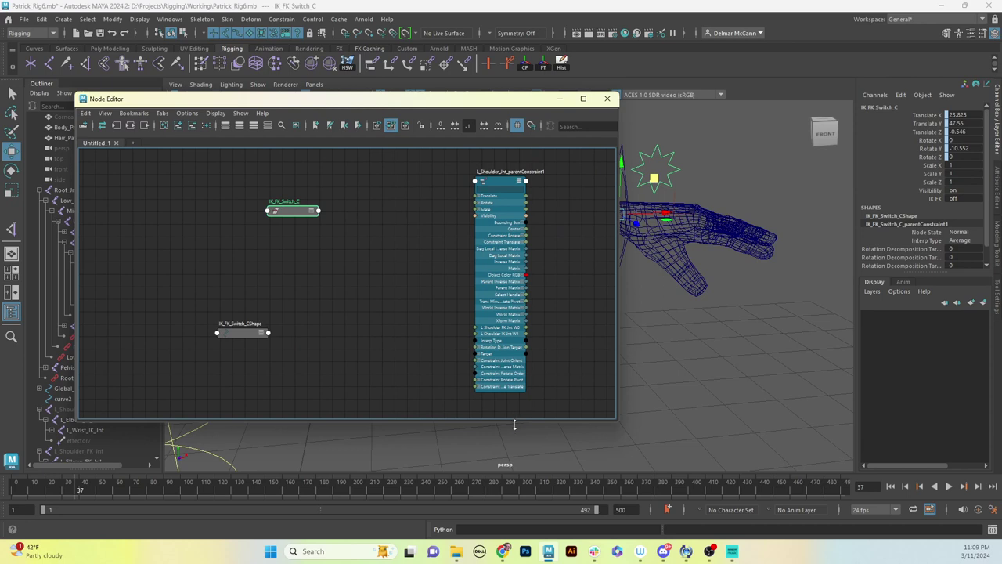
drag(515, 420, 499, 498)
scroll(457, 444, up, 3)
alt+middle_drag(496, 433, 479, 460)
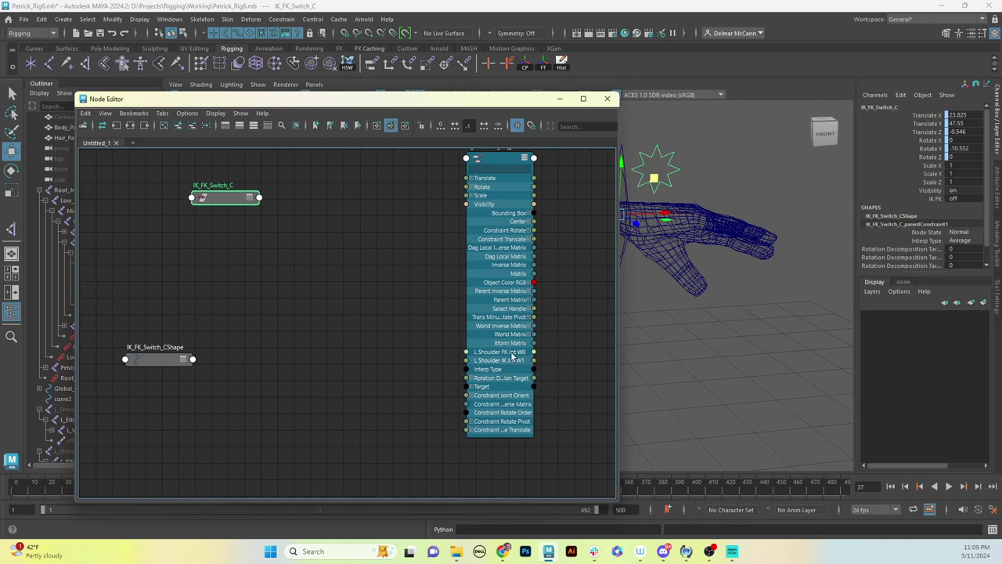
- Expand the IK_FK_Switch_C node to its full attribute list, including IK FK, and reposition it beside the constraint node
click(249, 198)
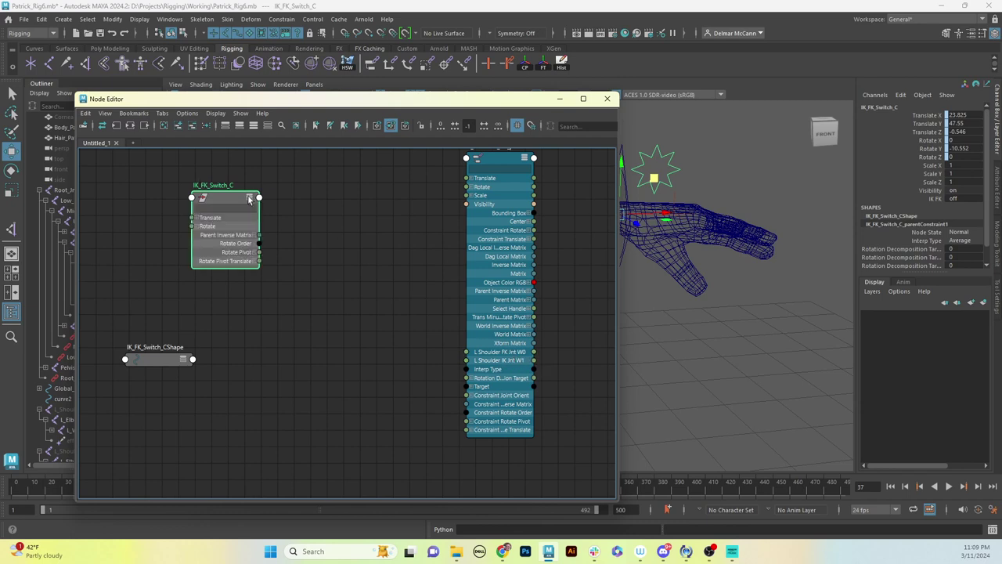
click(249, 198)
drag(237, 202, 246, 177)
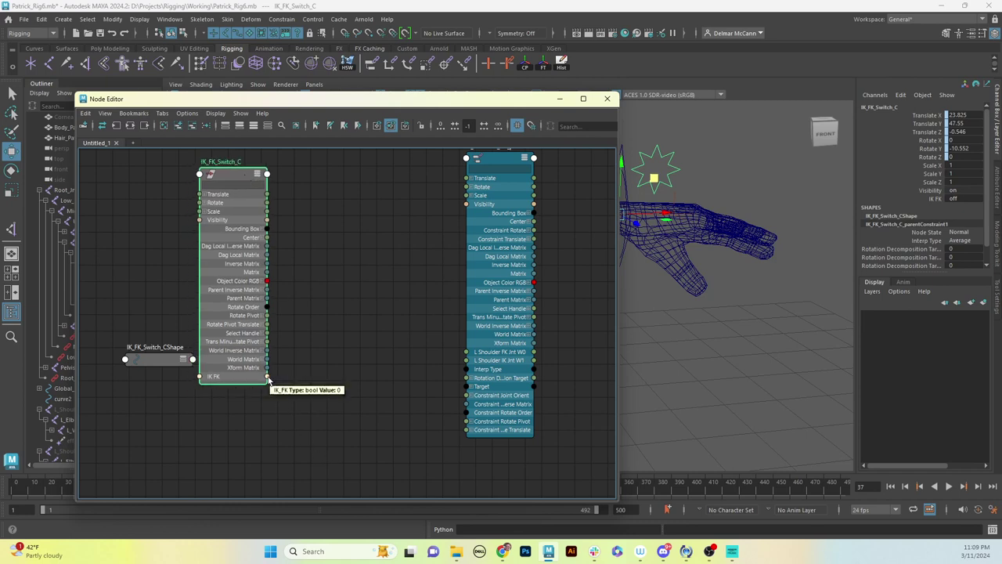
- Connect the IK FK attribute of IK_FK_Switch_C to L Shoulder IK Jnt W1 on the shoulder parent constraint
drag(267, 376, 464, 365)
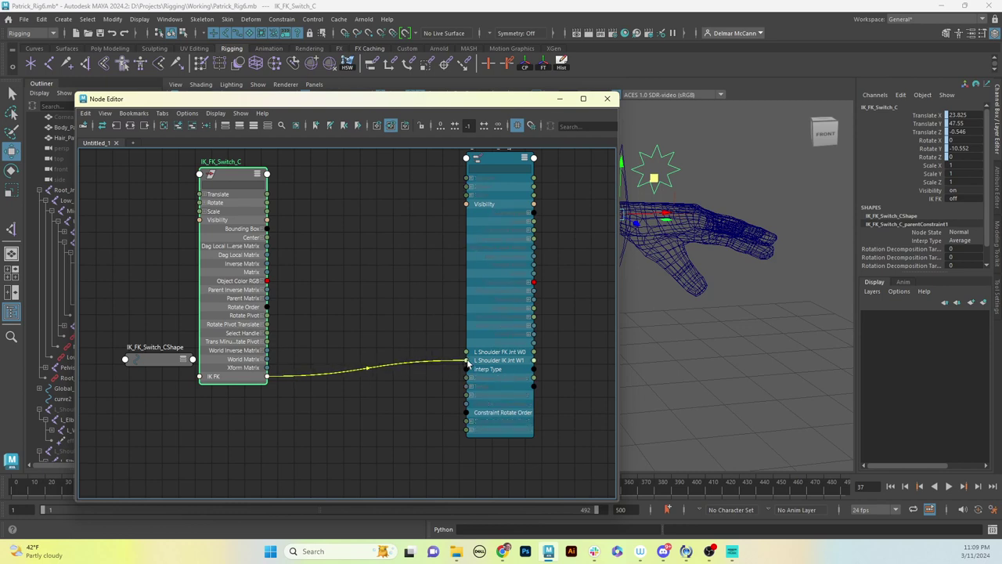
drag(467, 364, 467, 362)
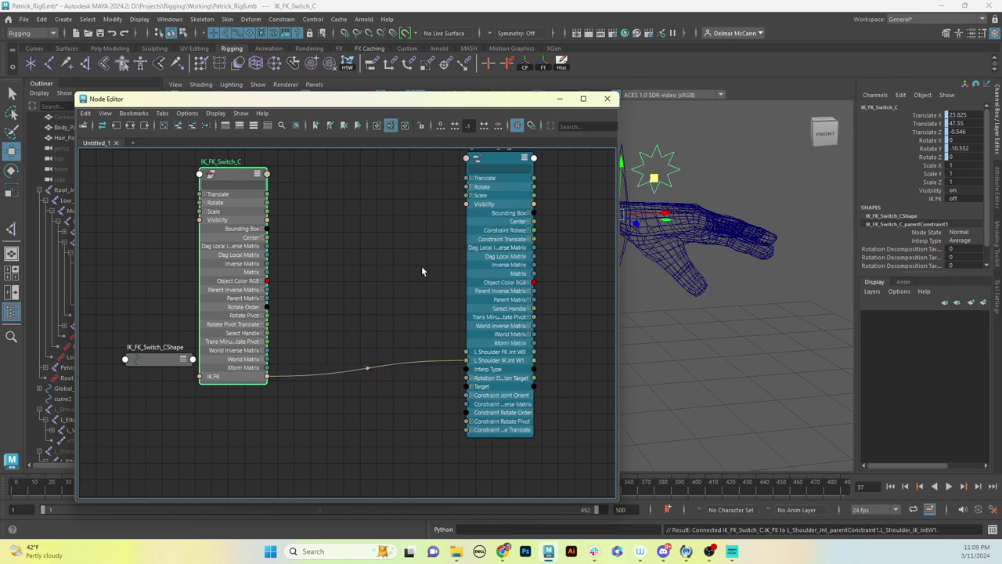
alt+middle_drag(421, 265, 412, 293)
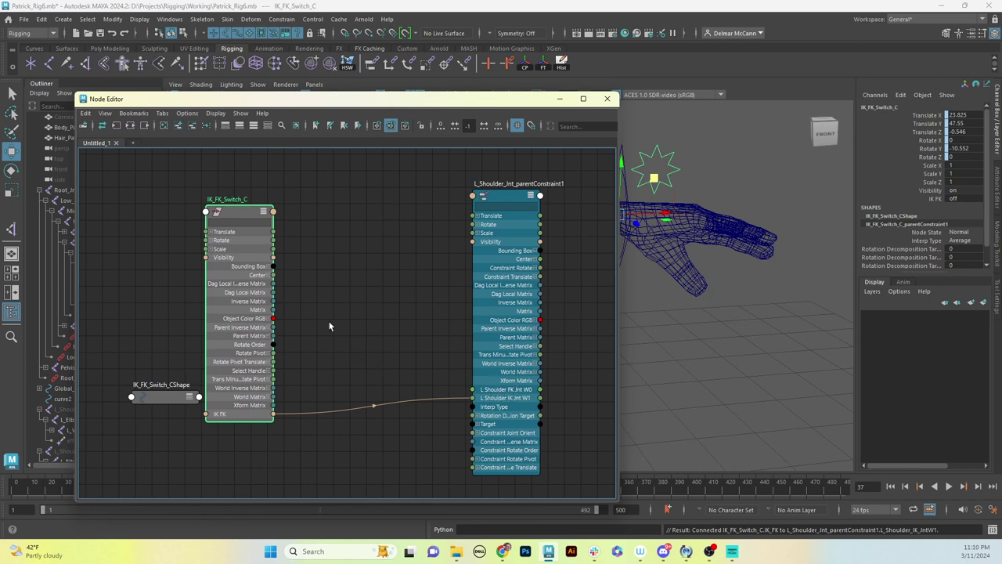
- Create a reverse node between the switch and shoulder constraint nodes and expand it to show its Input X, Y and Z attributes
key(Tab)
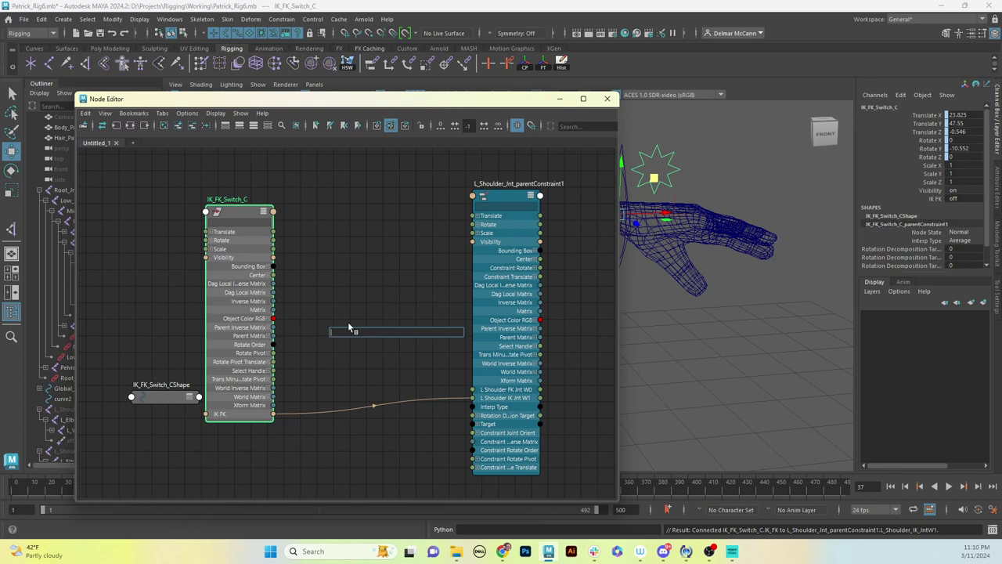
text(rever)
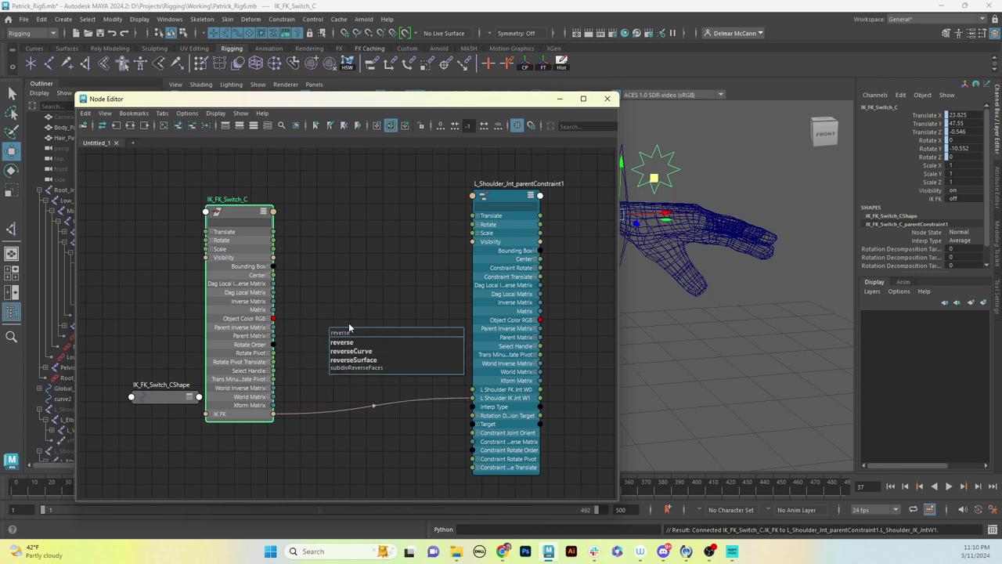
text(se)
click(346, 342)
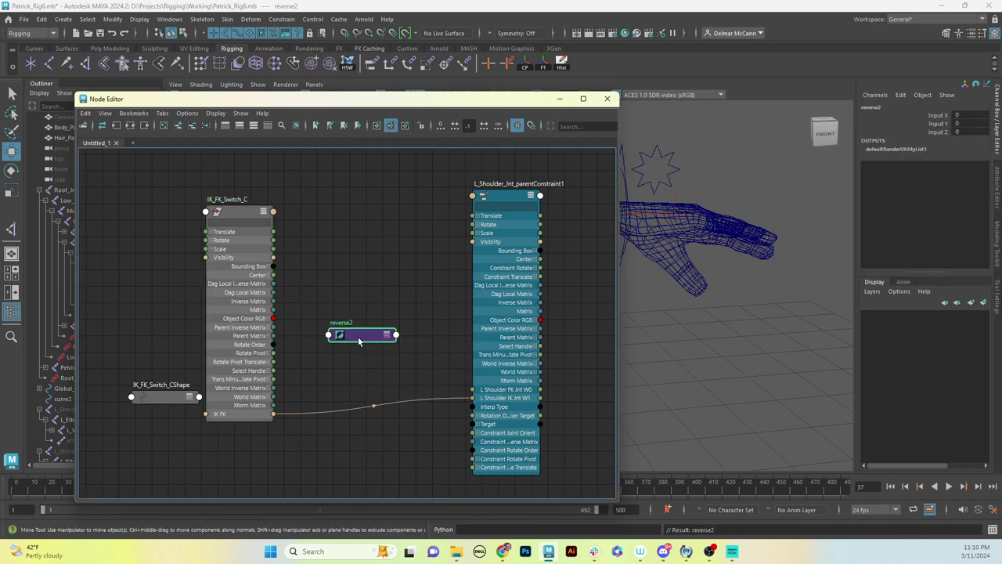
drag(359, 341, 396, 304)
click(400, 336)
click(396, 336)
click(349, 339)
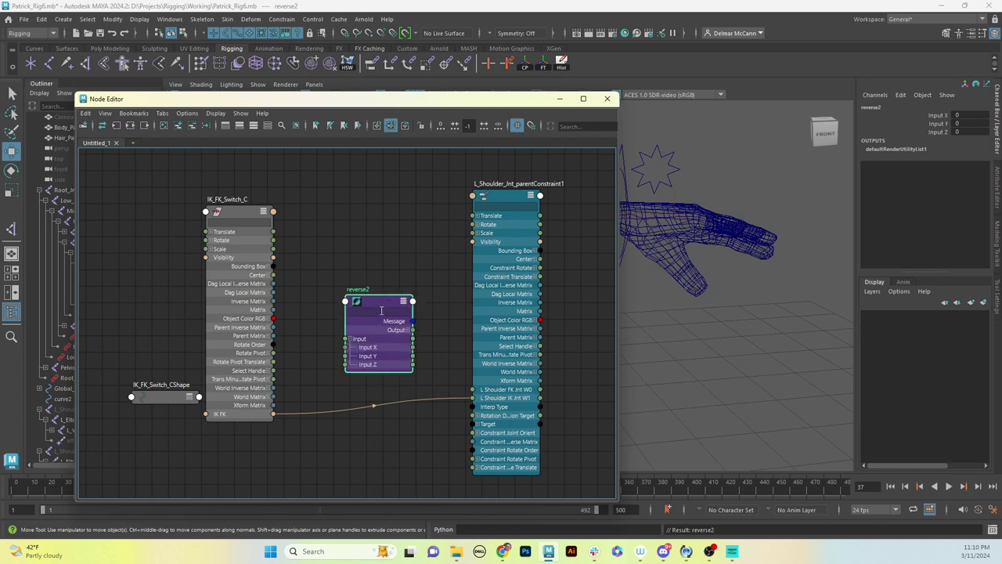
- Connect IK FK to the reverse node's Input X, and its Output X to L Shoulder FK Jnt W0
drag(273, 414, 345, 348)
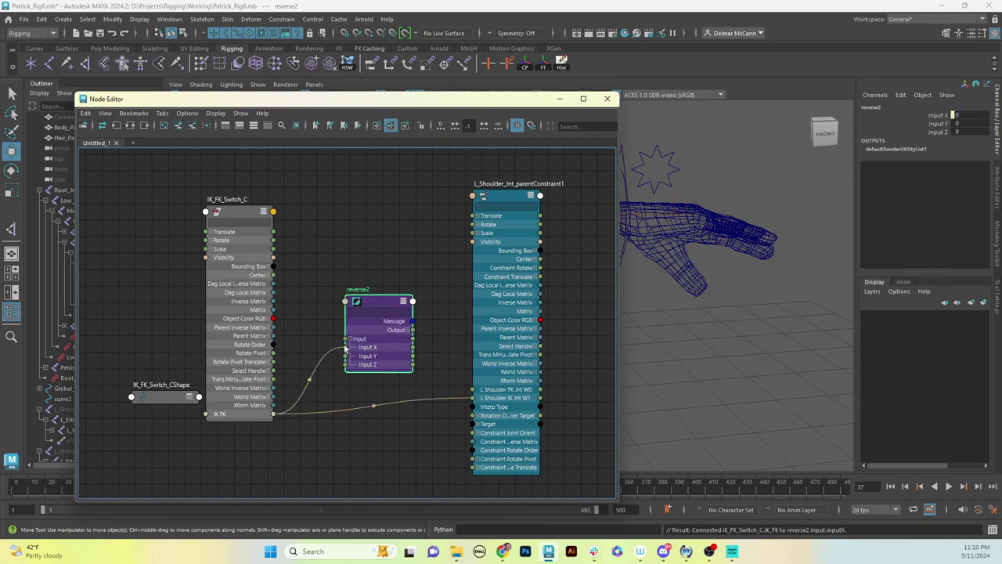
drag(372, 305, 343, 305)
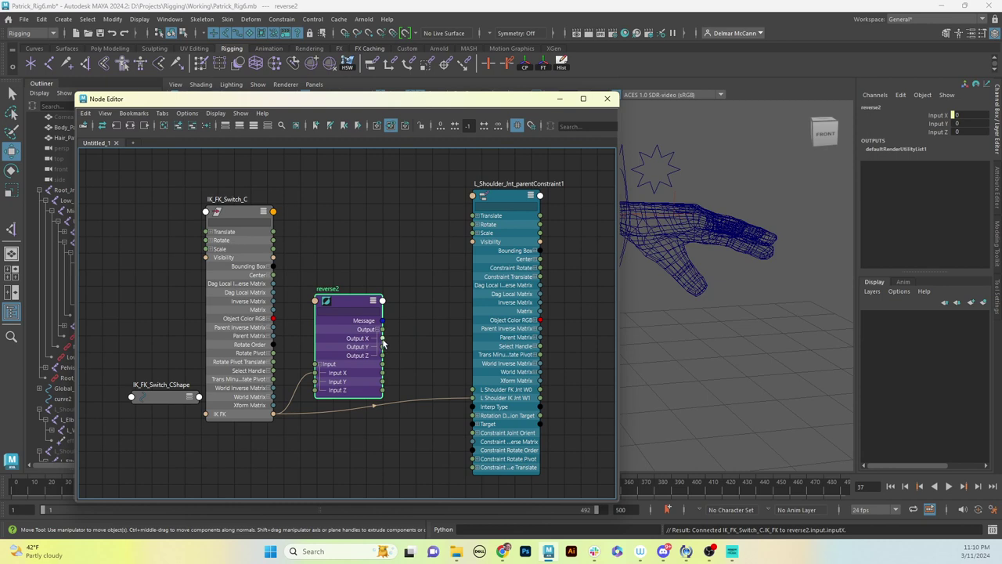
drag(383, 342, 473, 390)
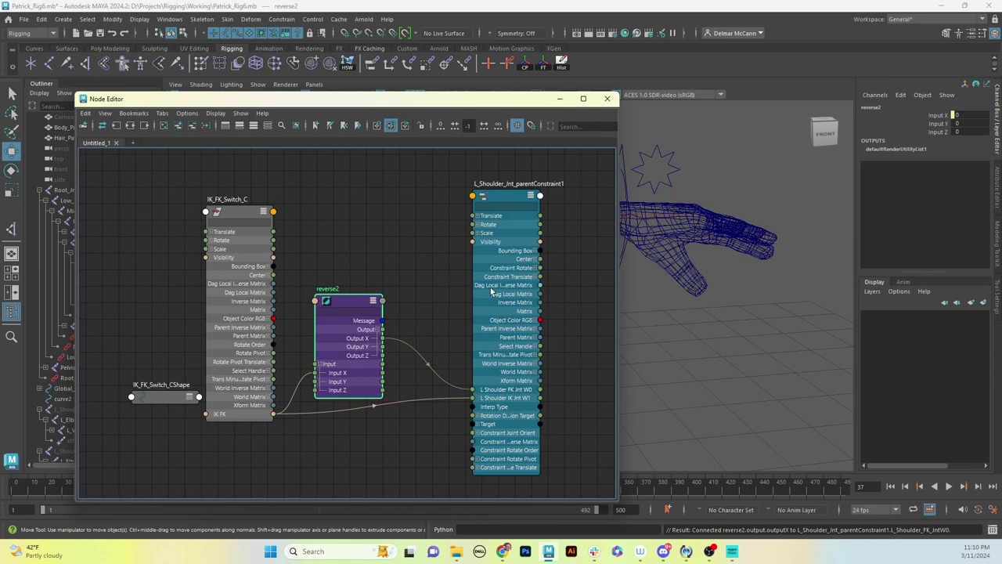
- Collapse the L_Shoulder_Jnt_parentConstraint1 node and place it below the reverse node
mouse_move(438, 298)
middle_down()
mouse_move(457, 284)
mouse_move(431, 289)
middle_up()
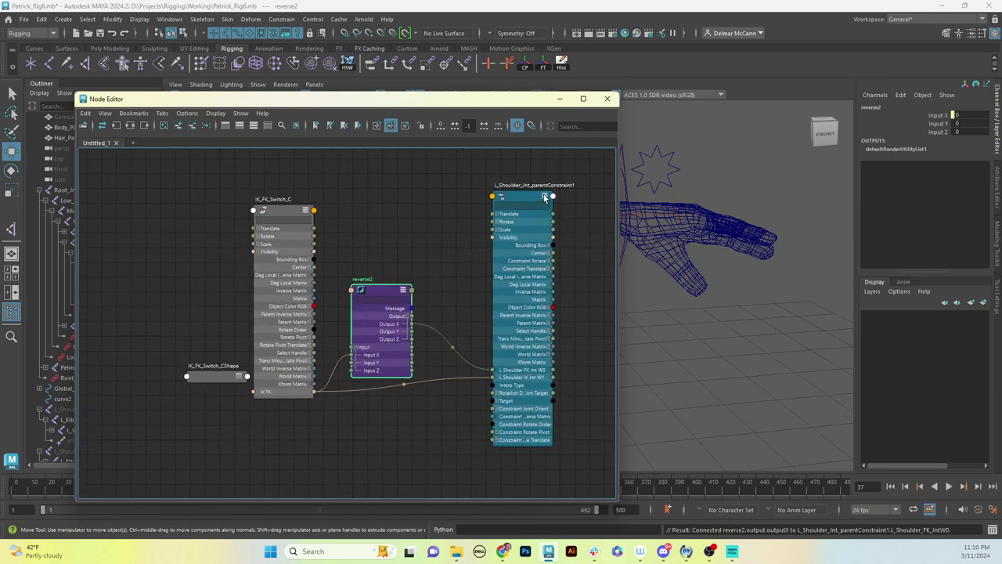
click(545, 198)
drag(532, 201, 482, 442)
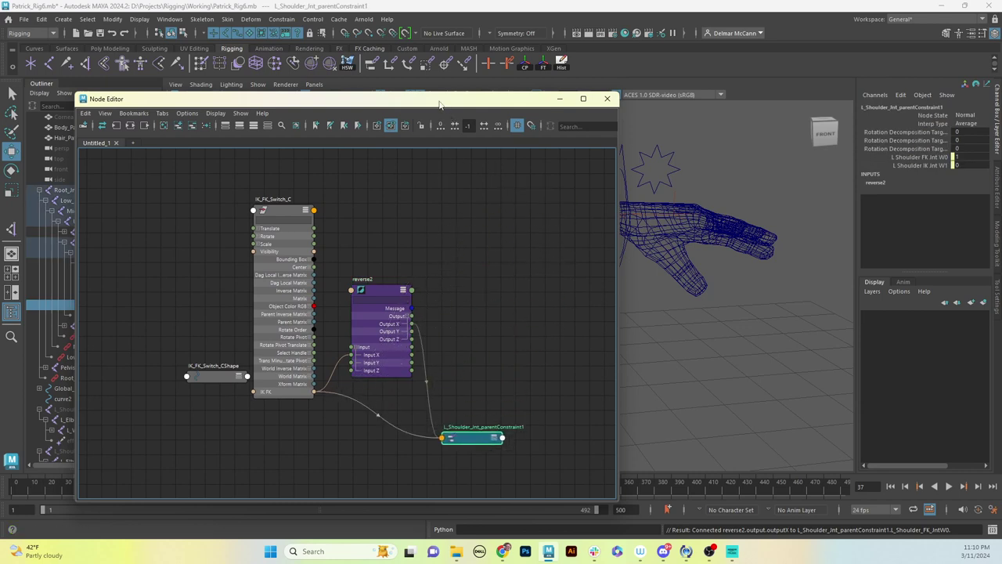
- Uncover and widen the Outliner, and add L_Elbow_Jnt_parentConstraint1 to the node graph
drag(440, 104, 613, 106)
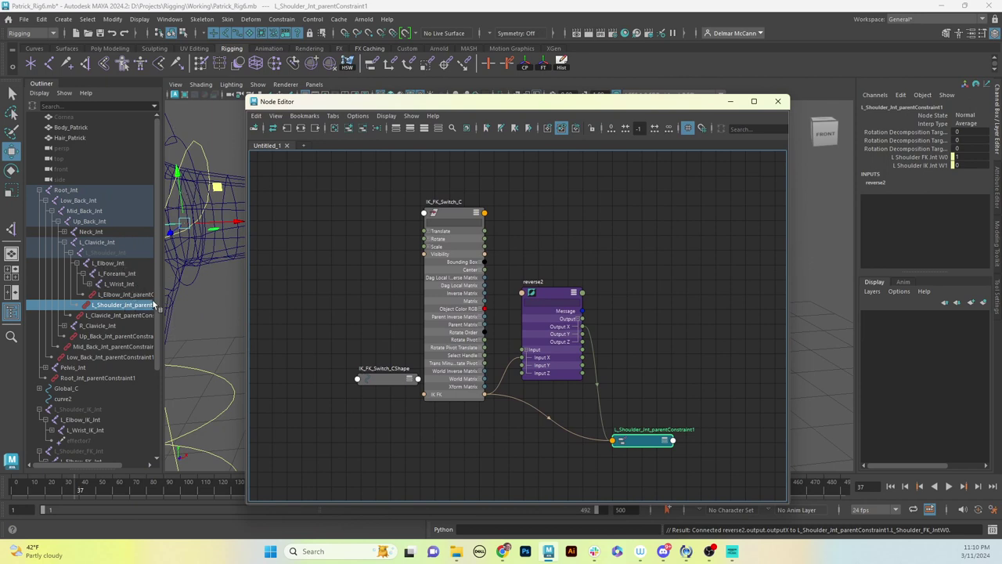
drag(162, 301, 184, 298)
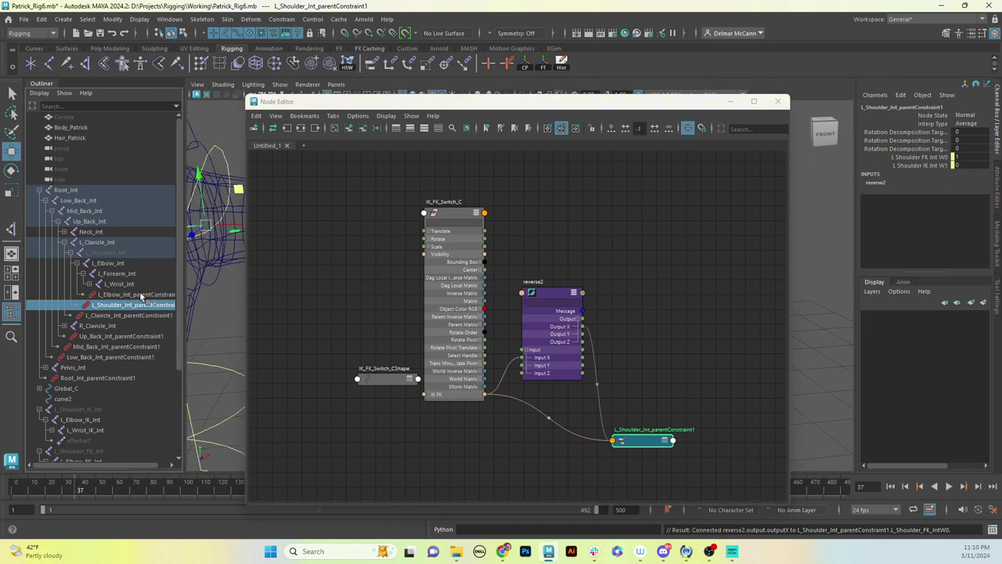
click(142, 294)
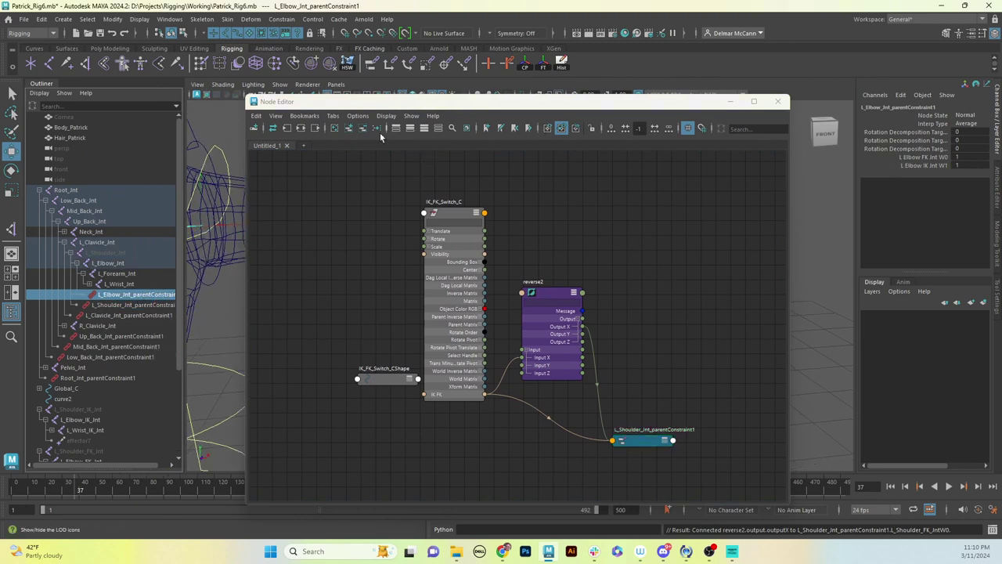
click(349, 132)
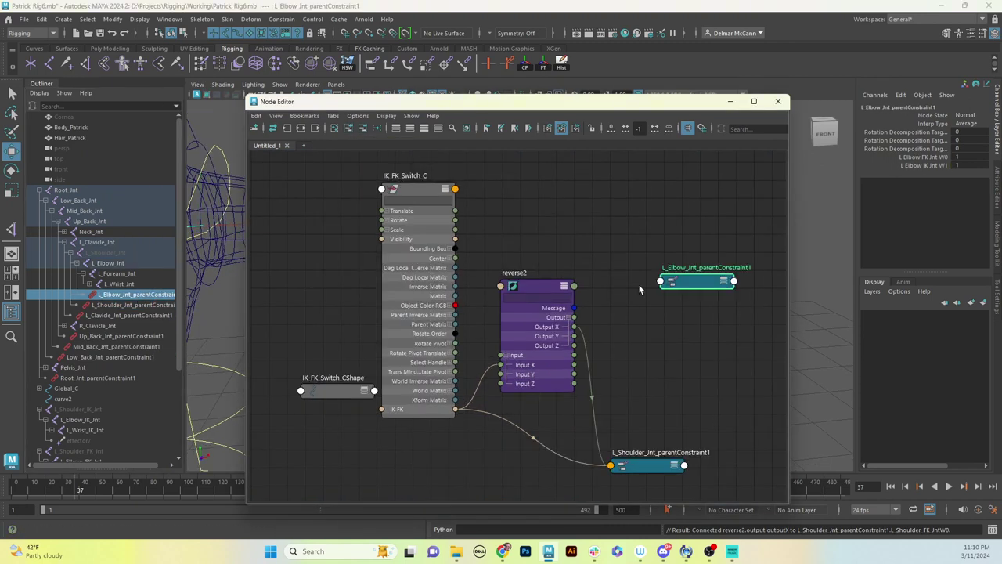
- Expand the elbow constraint node to its full attribute list and space it clear of the reverse and shoulder constraint nodes
drag(696, 285, 715, 176)
click(696, 219)
click(696, 219)
drag(650, 470, 603, 483)
drag(523, 292, 527, 286)
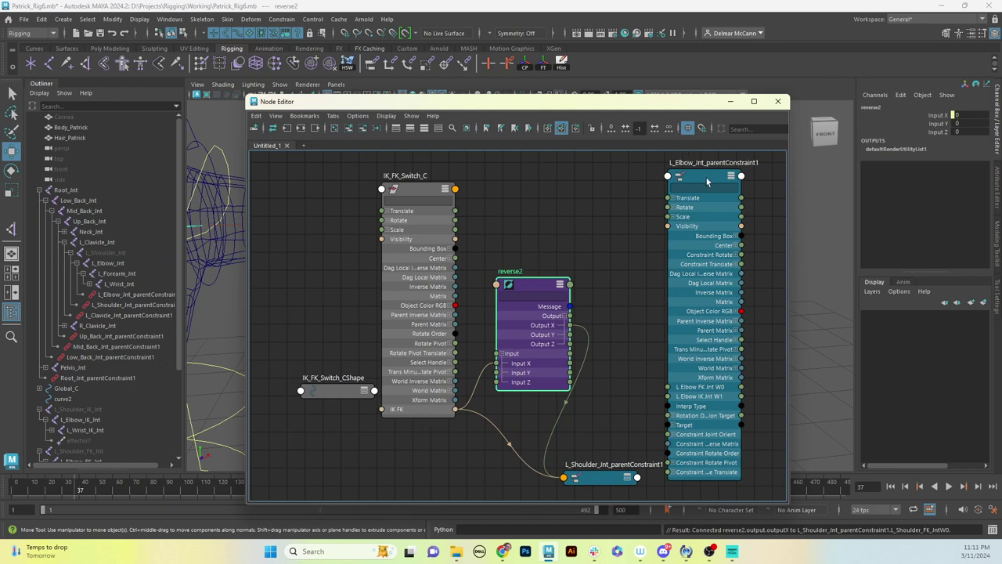
drag(707, 182, 709, 171)
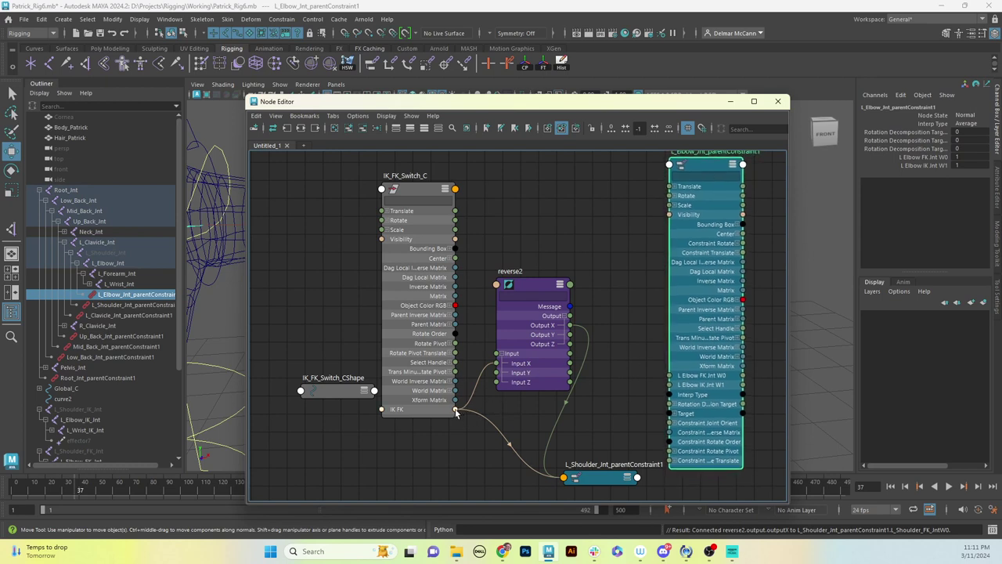
- Connect IK FK to L Elbow IK Jnt W1 and the reverse node's Output X to L Elbow FK Jnt W0
drag(456, 412, 670, 386)
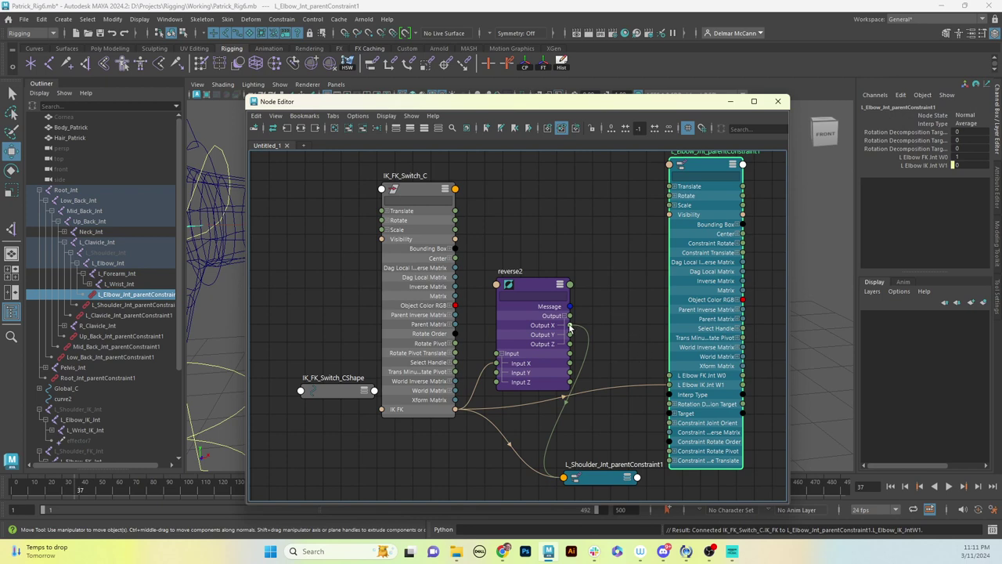
drag(569, 327, 669, 379)
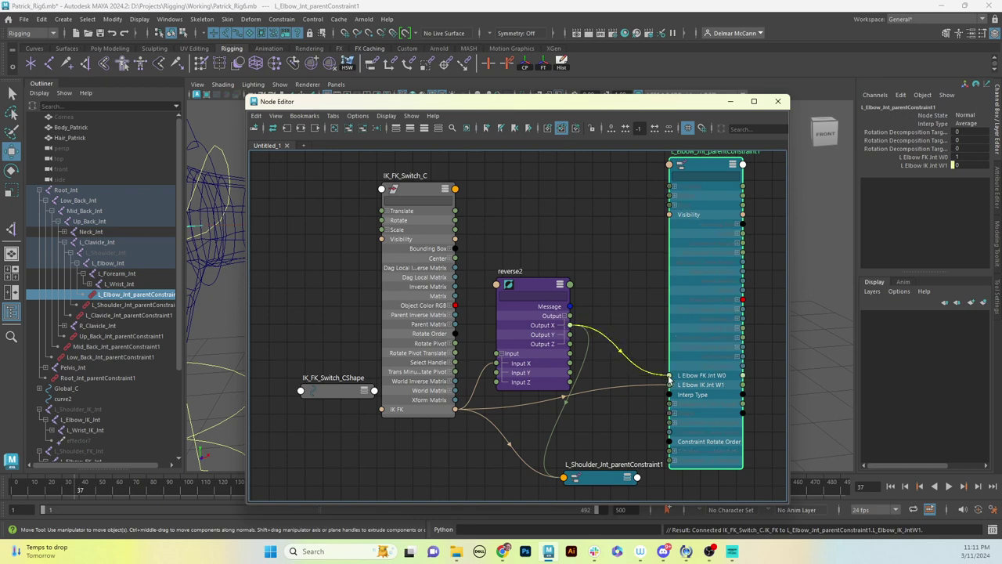
drag(671, 379, 671, 380)
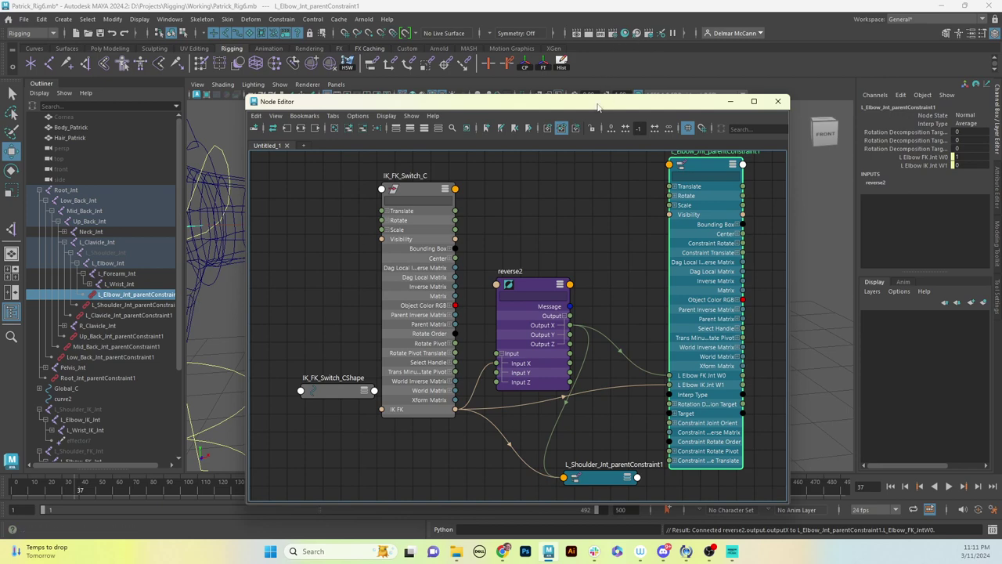
- Expand L_Wrist_Jnt in the Outliner and select L_Wrist_Jnt_parentConstraint1
drag(599, 105, 568, 65)
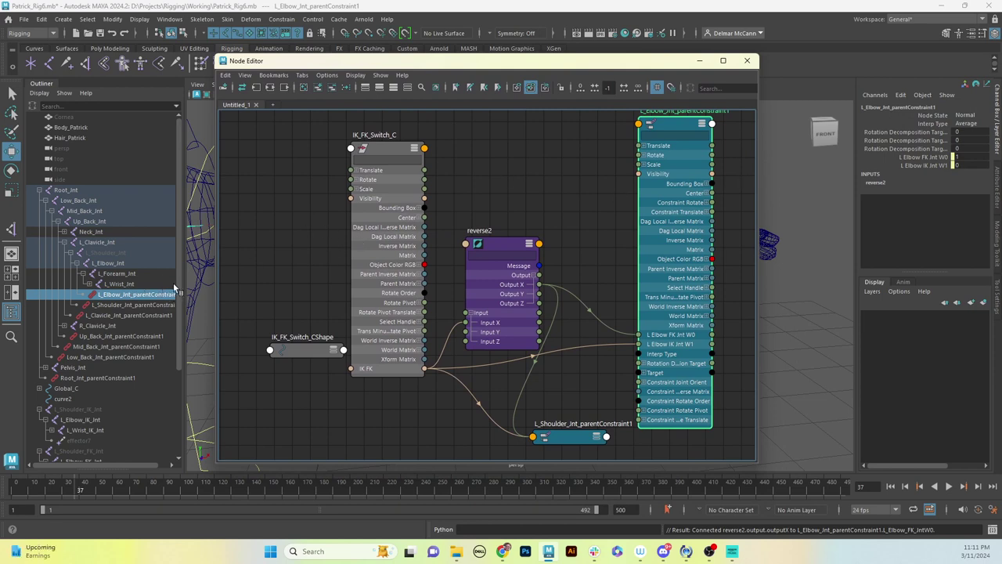
click(88, 284)
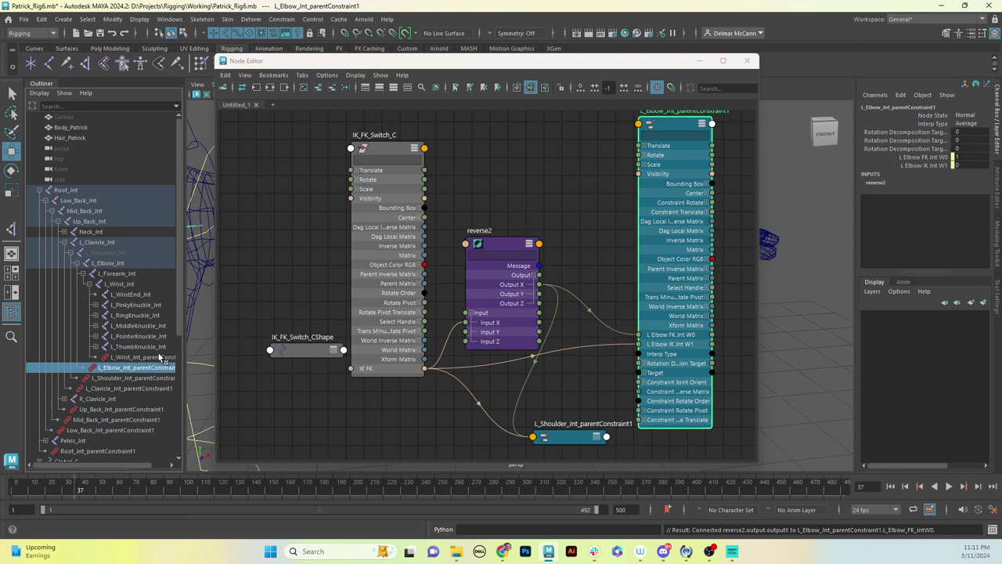
click(157, 358)
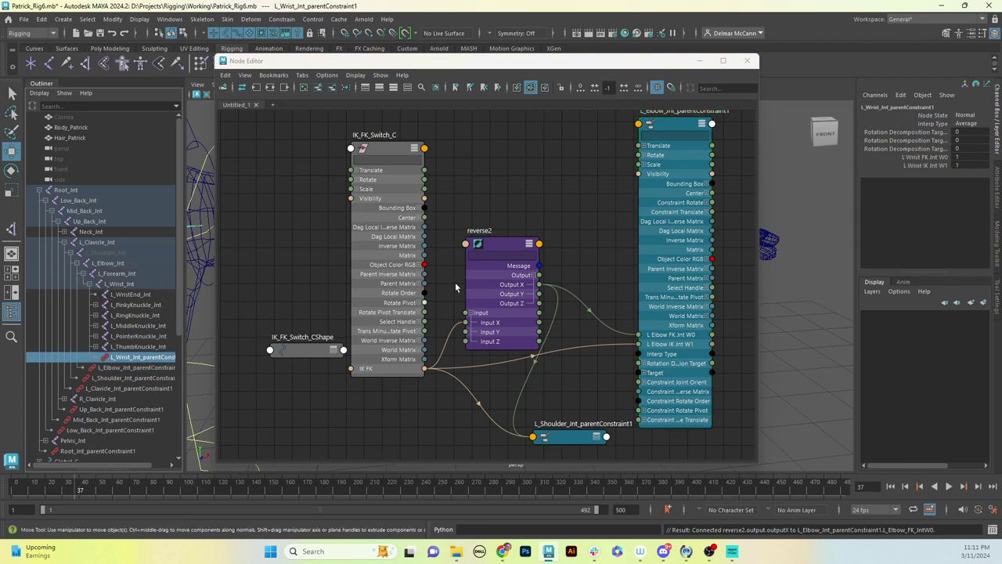
- Collapse the L_Elbow_Jnt_parentConstraint1 node and place it beside the collapsed shoulder constraint node
click(701, 124)
drag(692, 130, 687, 442)
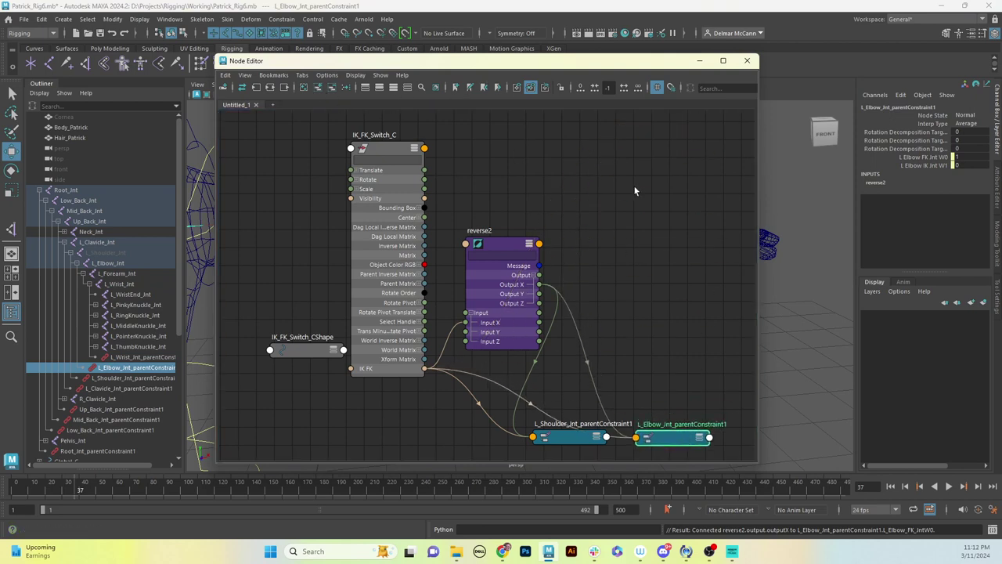
scroll(635, 240, down, 2)
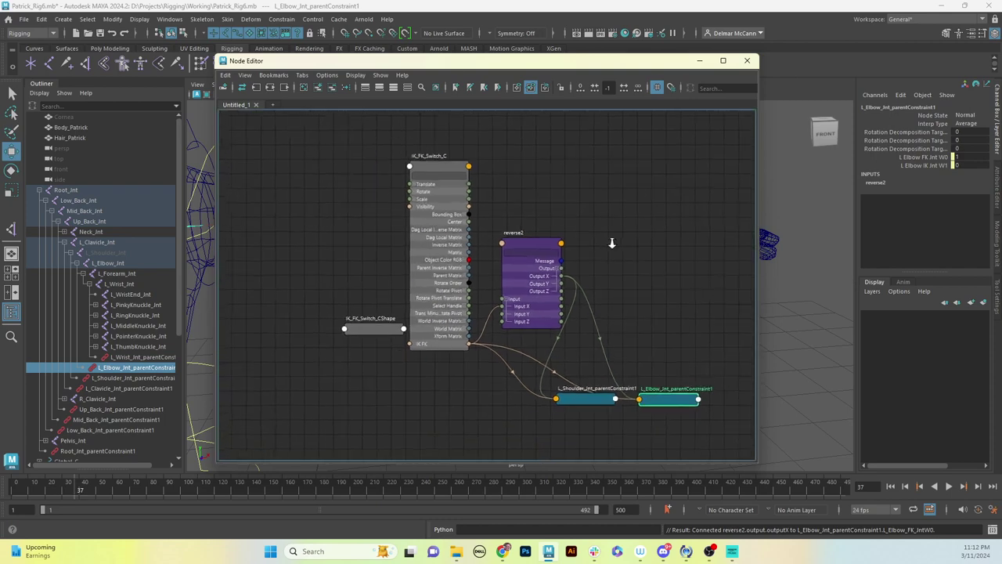
scroll(615, 241, up, 2)
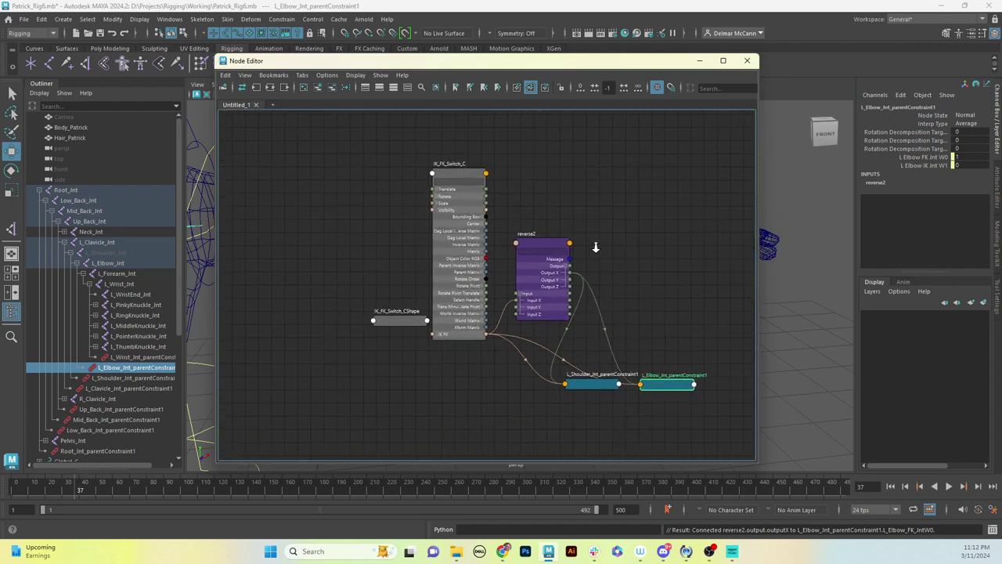
- Add L_Wrist_Jnt_parentConstraint1 to the node graph, place it above the elbow constraint, and expand its full attribute list
click(153, 357)
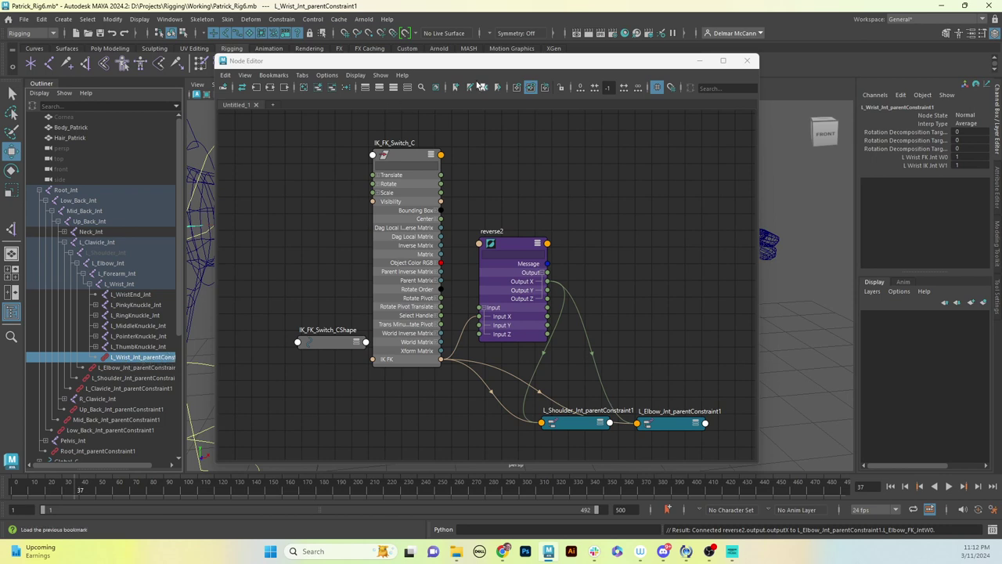
click(320, 91)
drag(647, 256, 666, 129)
click(668, 142)
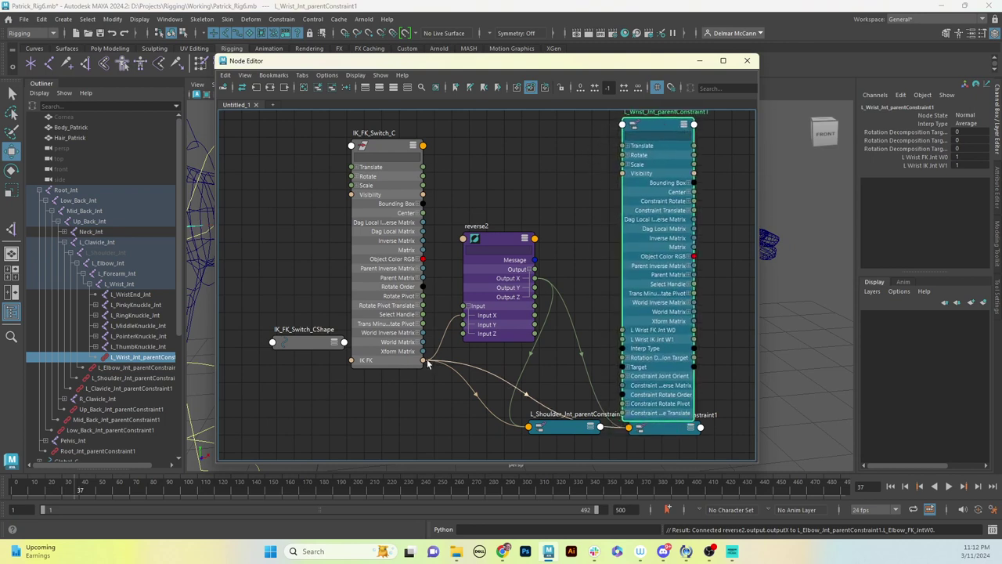
- Connect IK FK to L Wrist IK Jnt W1 and the reverse node's Output X to L Wrist FK Jnt W0
drag(428, 363, 624, 340)
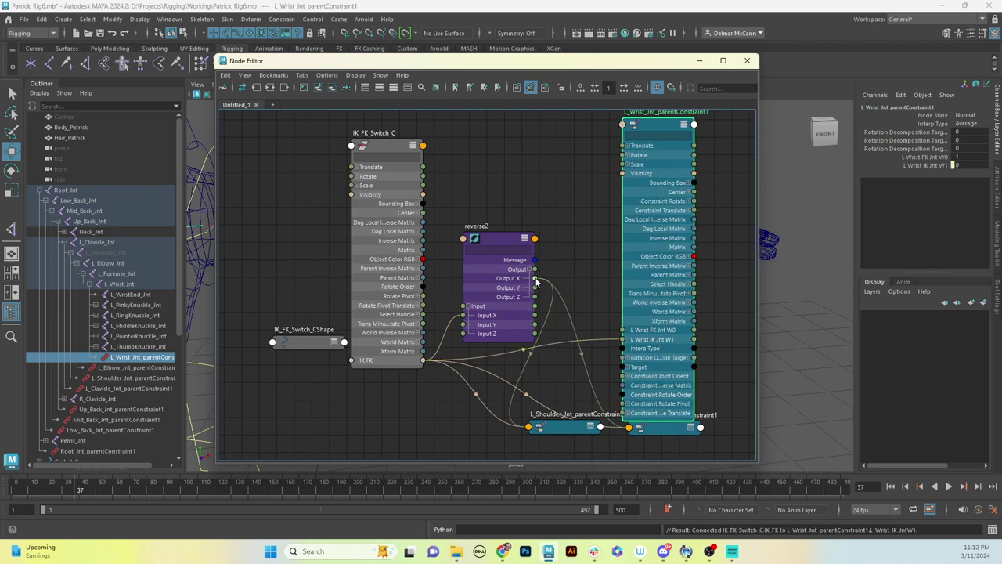
drag(536, 279, 623, 331)
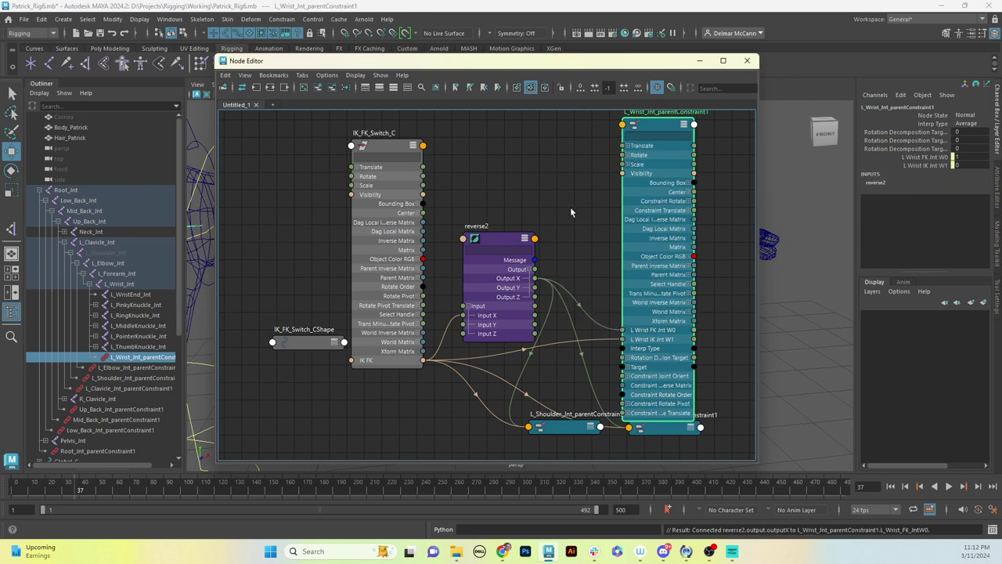
drag(501, 241, 494, 242)
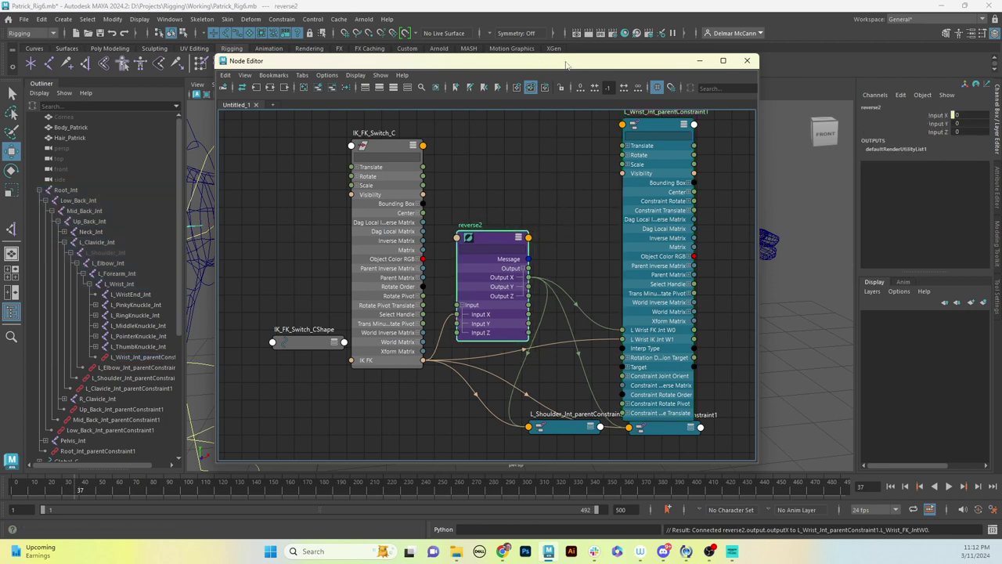
- Collapse the L_Wrist_Jnt_parentConstraint1 node and line it up beside the elbow constraint node
drag(568, 66, 540, 69)
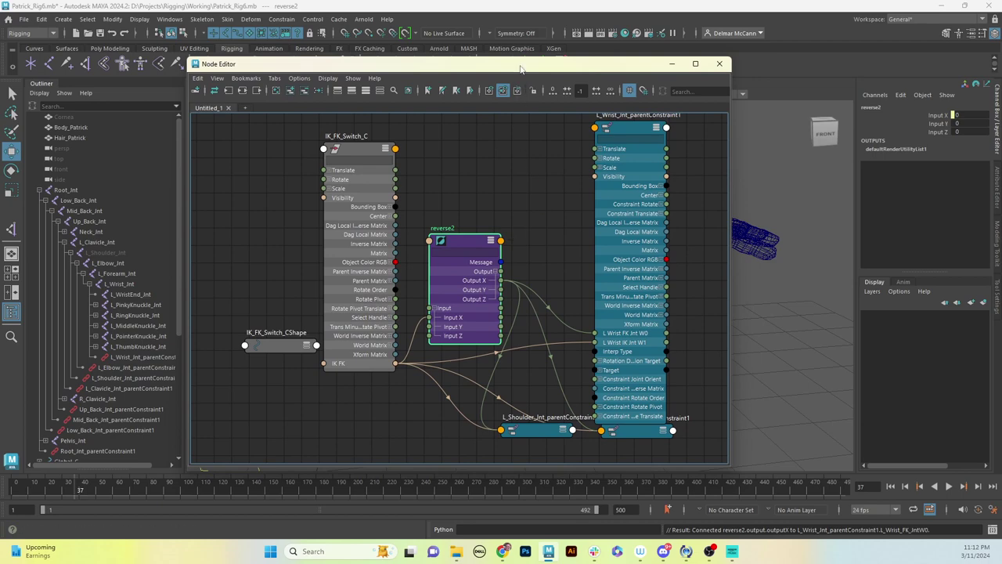
drag(521, 69, 583, 122)
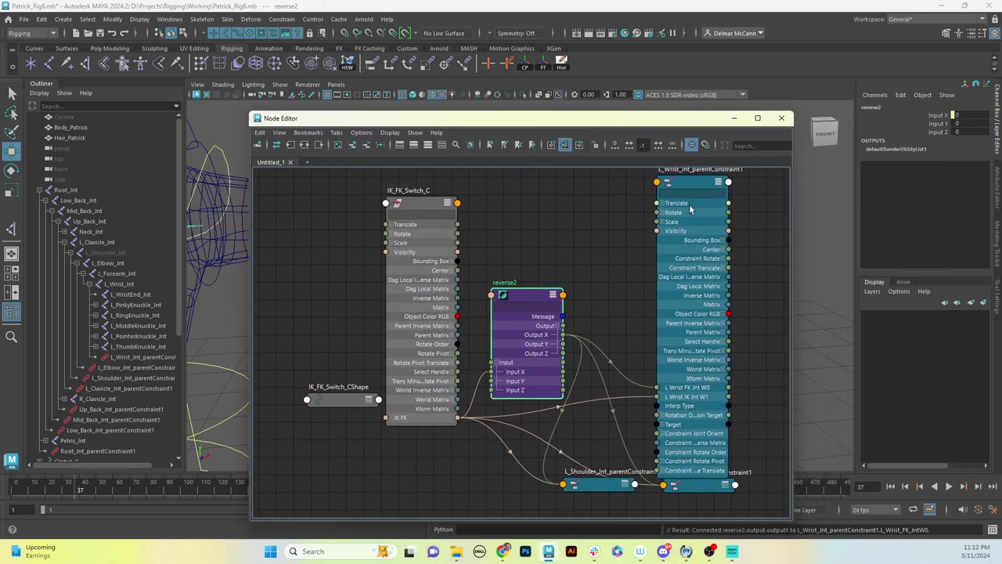
click(722, 184)
drag(698, 186, 782, 489)
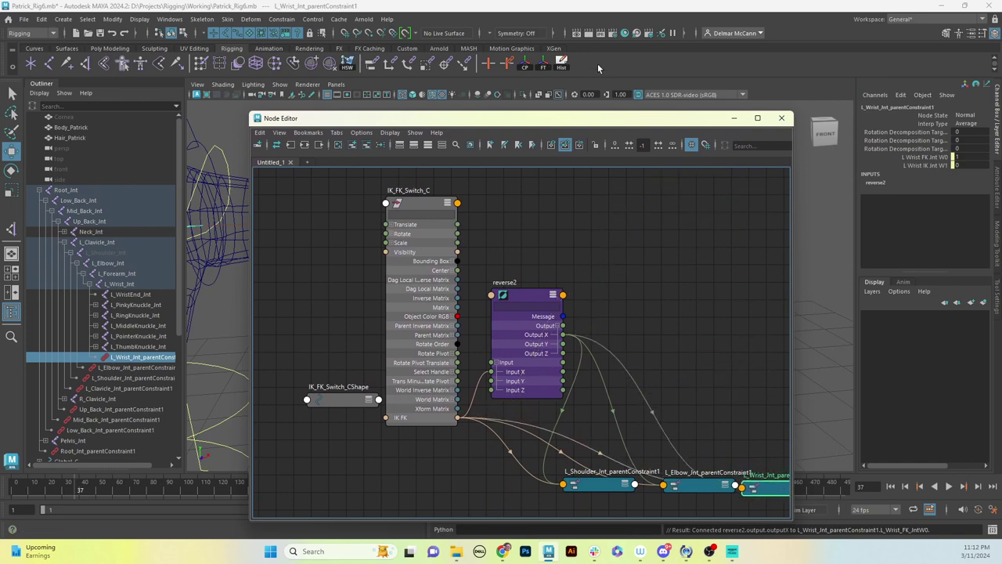
- Spread the collapsed shoulder, elbow and wrist parent constraint nodes in a row beneath the reverse node
drag(634, 123, 584, 107)
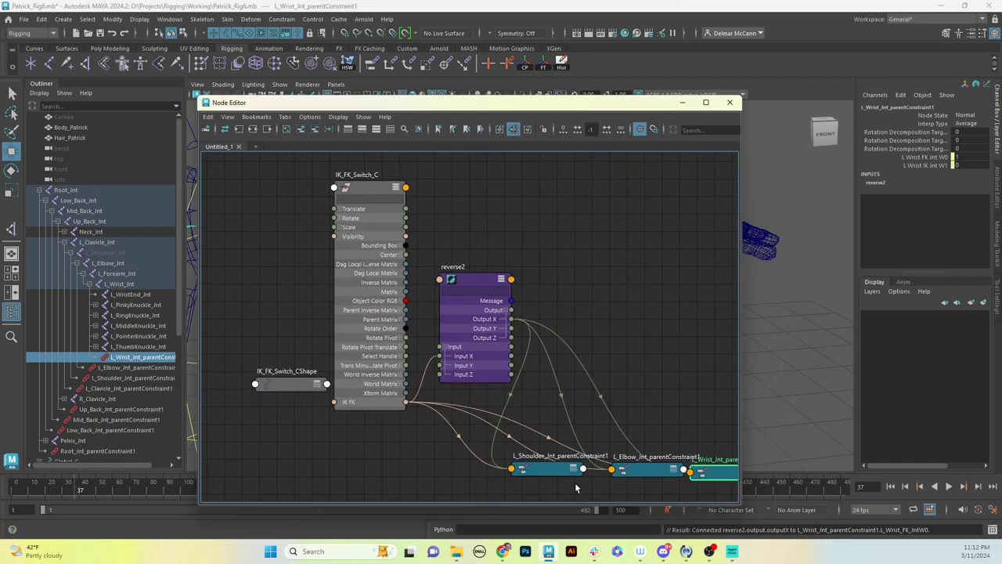
click(553, 481)
drag(552, 482, 544, 483)
drag(639, 475, 615, 477)
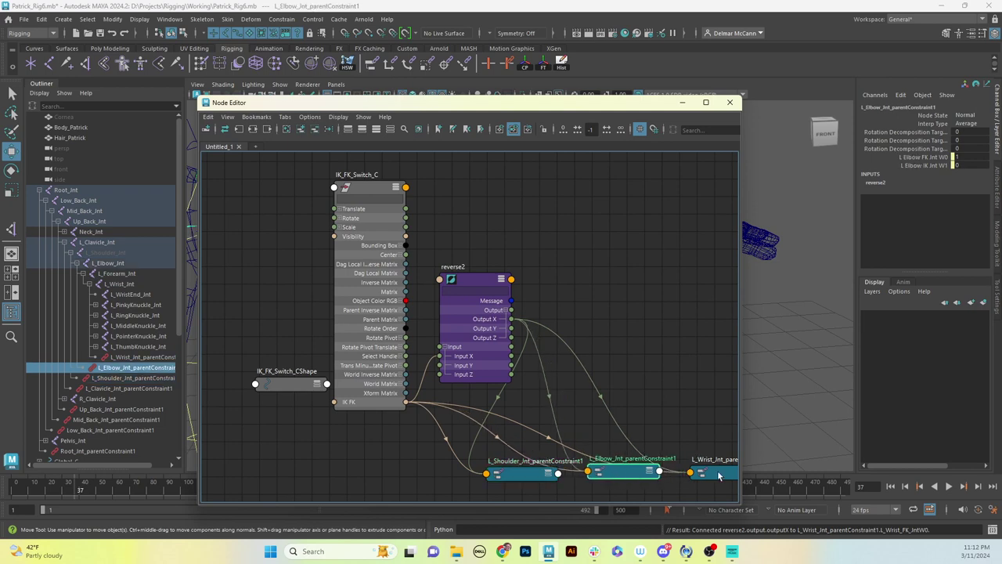
drag(718, 476, 707, 474)
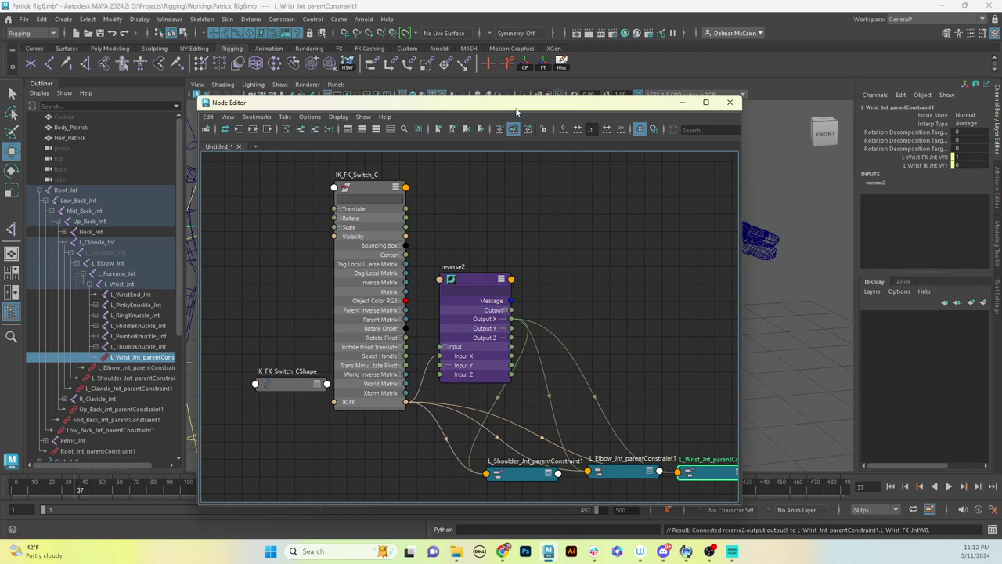
- Add L_Arm_C to the node graph, set its shape node aside, and expand L_Arm_C's full attribute list
drag(518, 110, 580, 203)
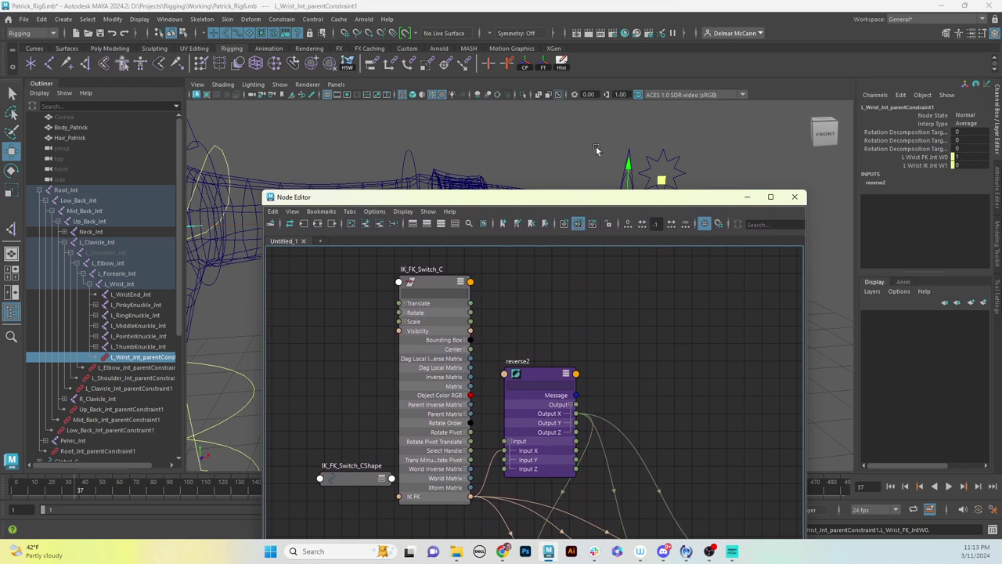
click(618, 146)
click(628, 161)
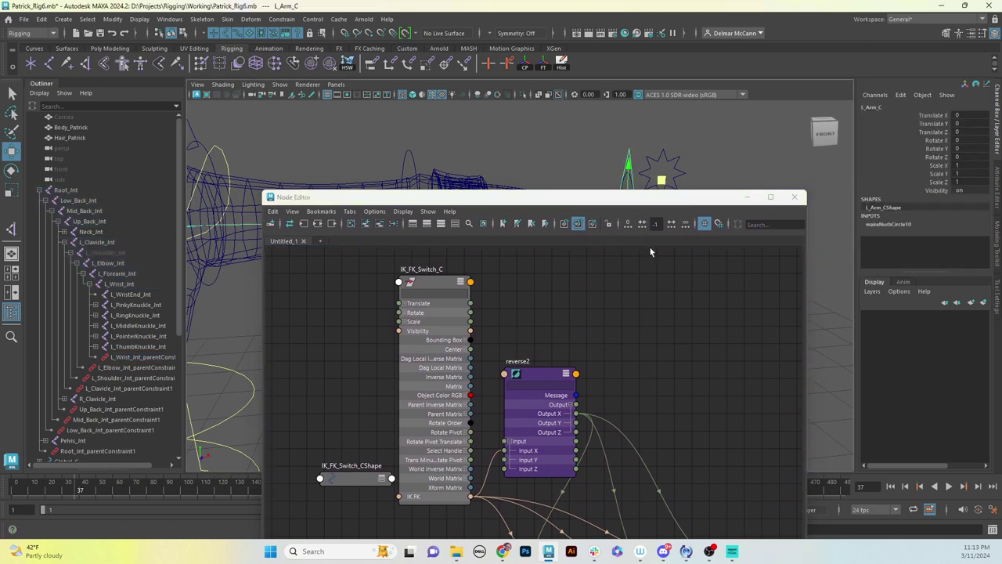
click(366, 224)
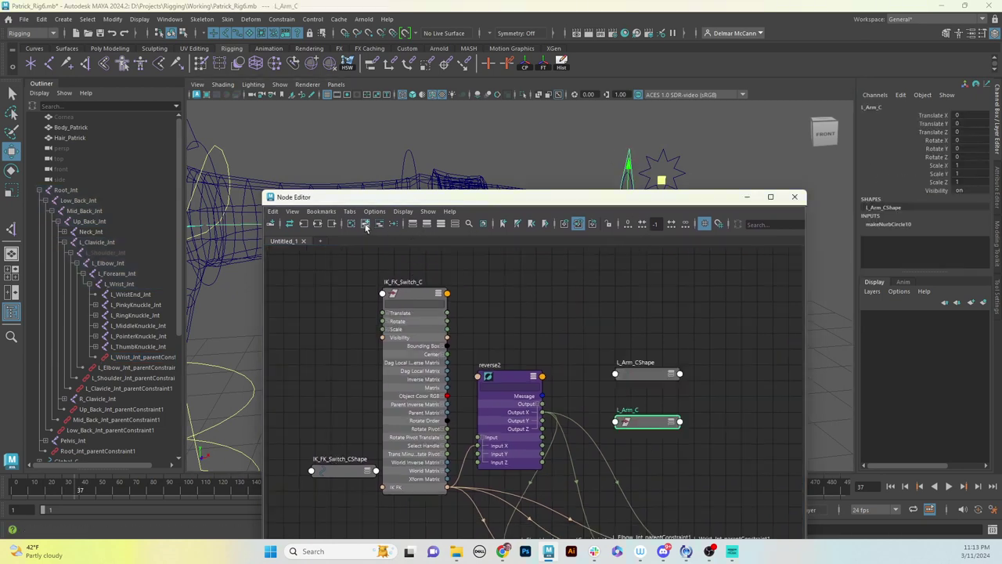
drag(648, 376, 327, 427)
drag(659, 424, 699, 310)
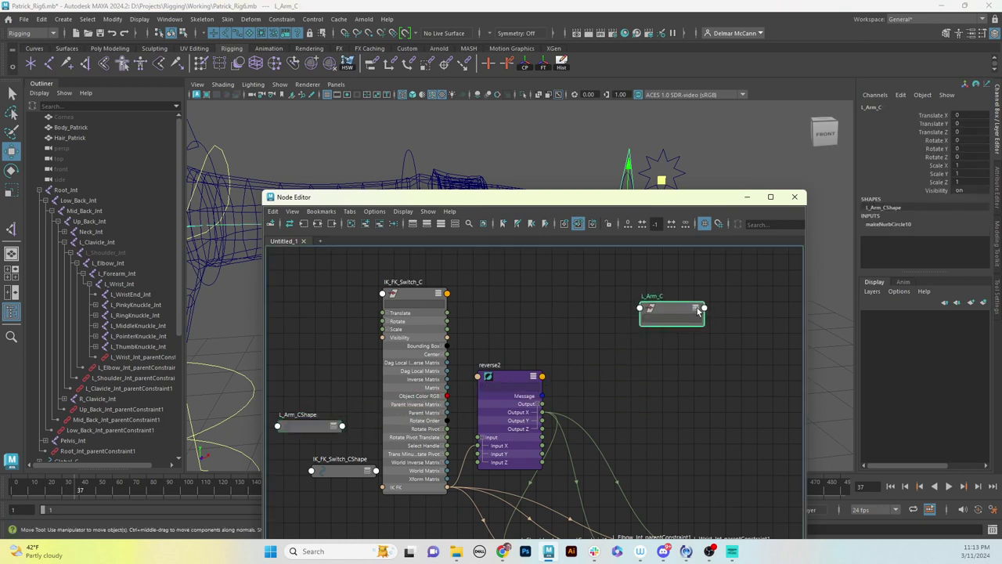
click(697, 309)
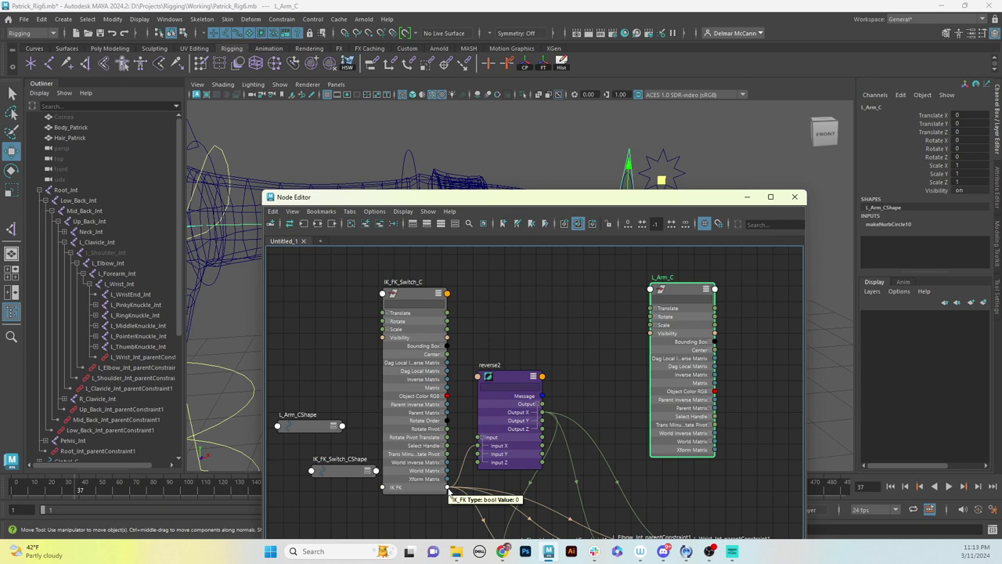
- Connect the switch control's IK FK attribute to L_Arm_C's Visibility and check the arm control in the viewport
drag(448, 488, 651, 335)
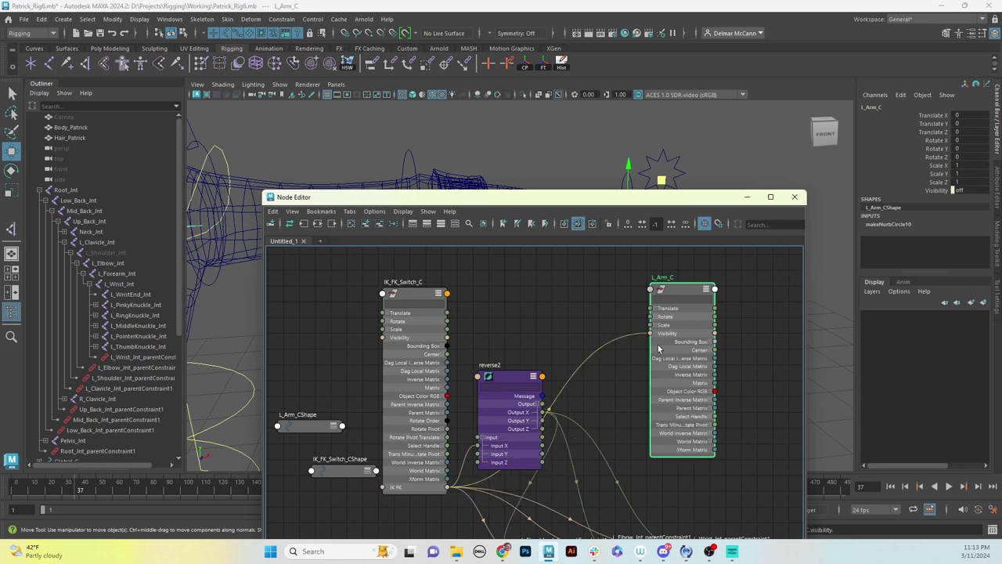
drag(642, 197, 651, 263)
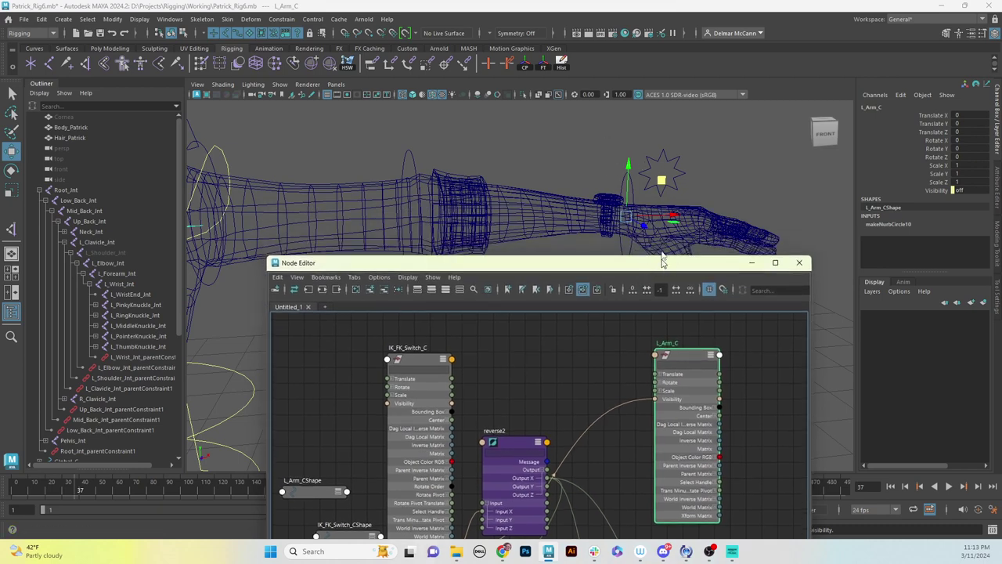
drag(663, 261, 672, 165)
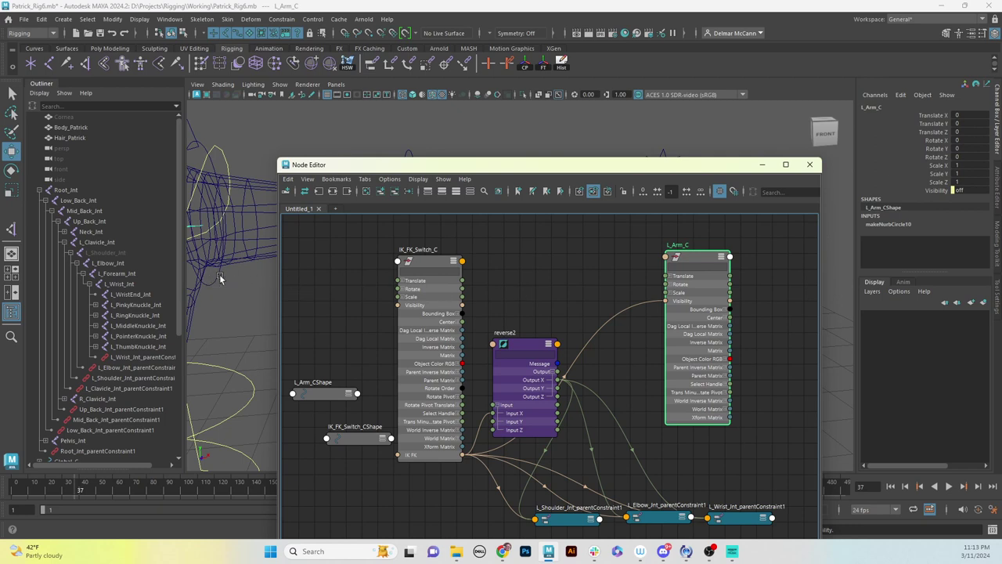
- Collapse the L_Arm_C node and place it just above the parent constraint nodes
click(217, 276)
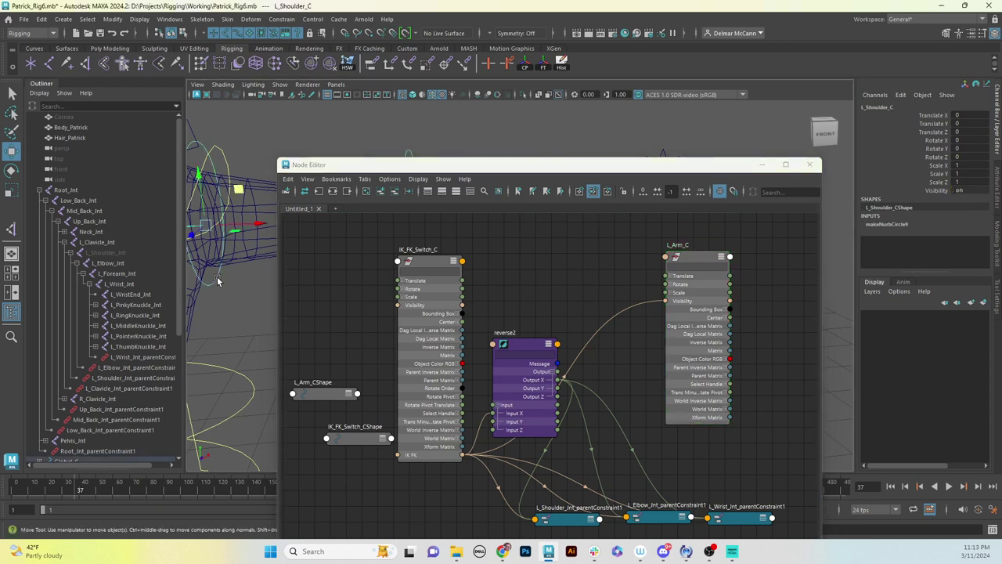
click(721, 260)
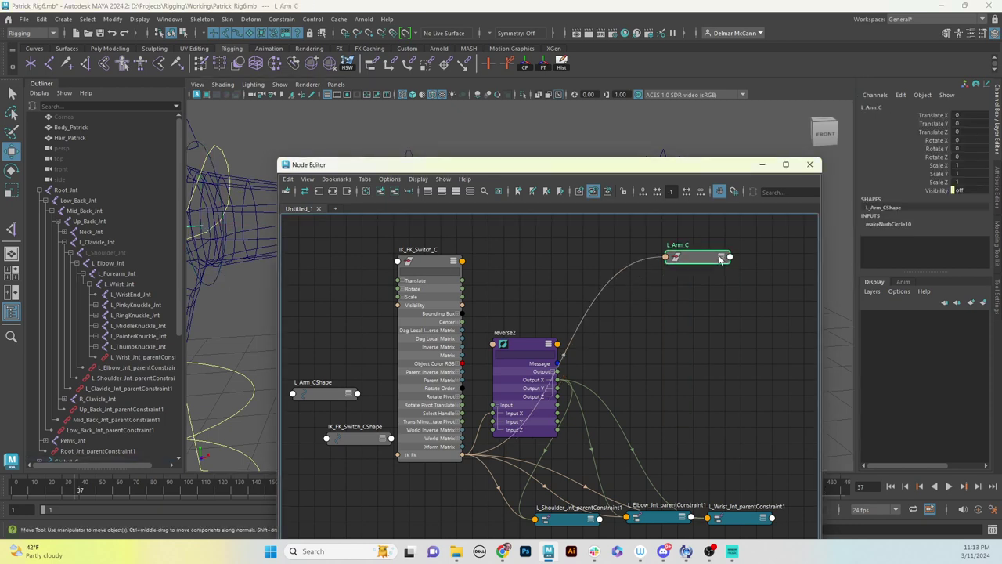
drag(718, 259, 688, 483)
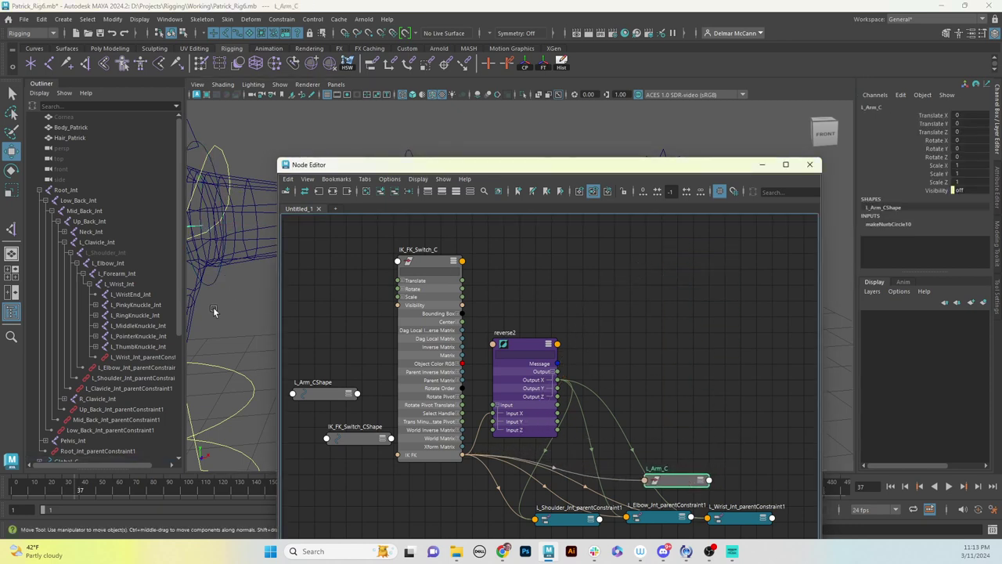
- Add L_Shoulder_C to the node graph, move its shape node beside the other shapes, and expand L_Shoulder_C's full attribute list
click(211, 284)
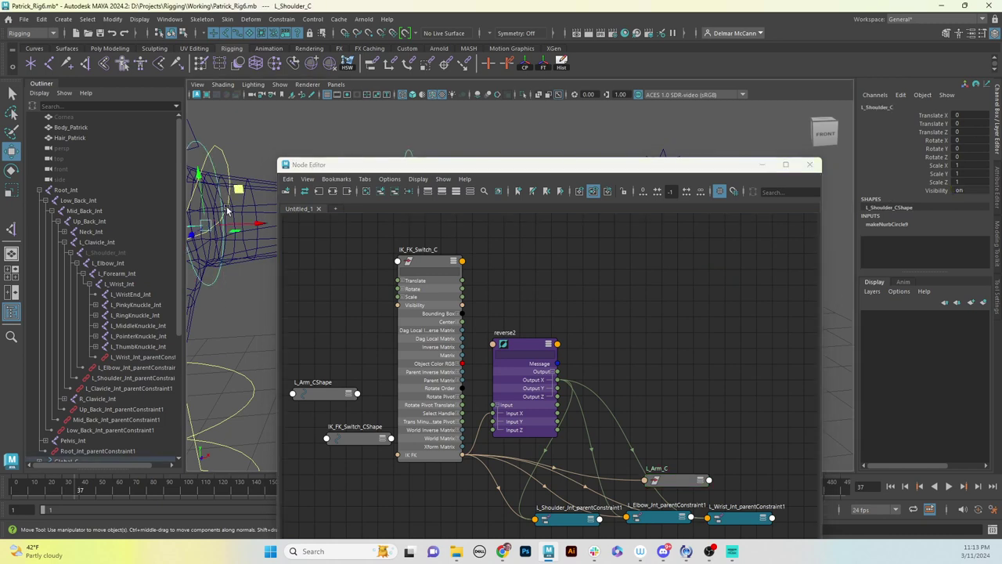
click(380, 191)
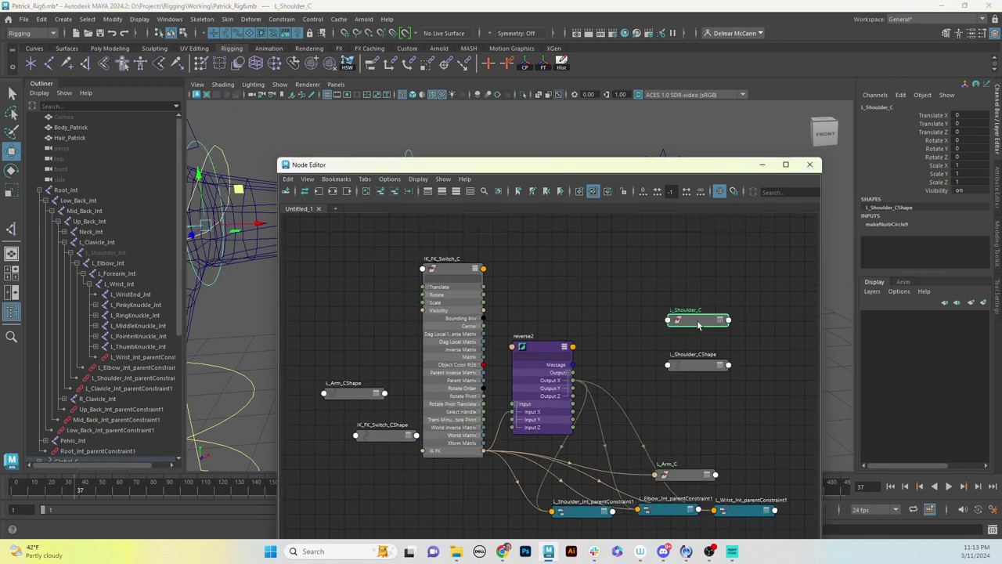
drag(699, 324, 699, 301)
drag(704, 370, 354, 366)
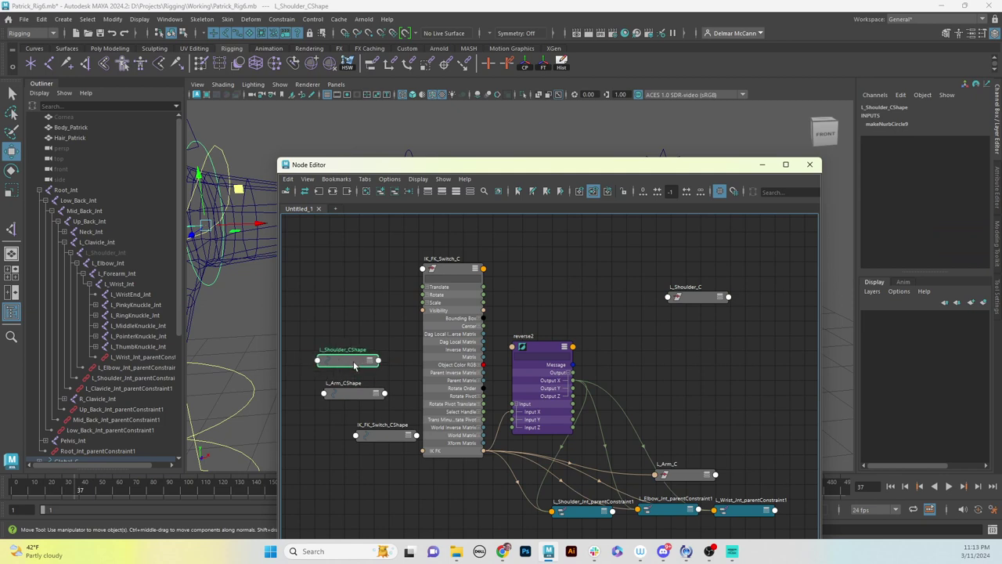
click(721, 298)
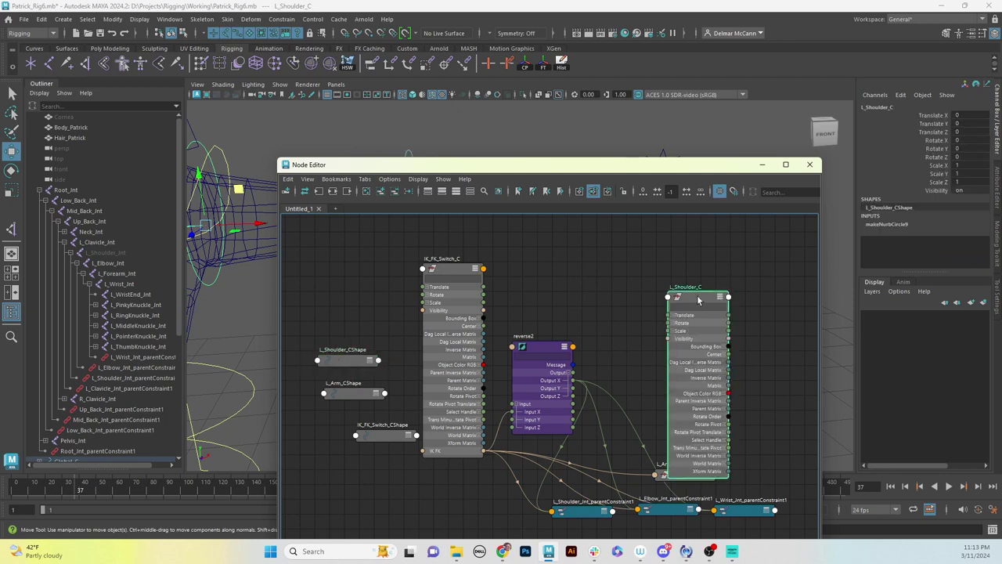
drag(697, 349, 694, 290)
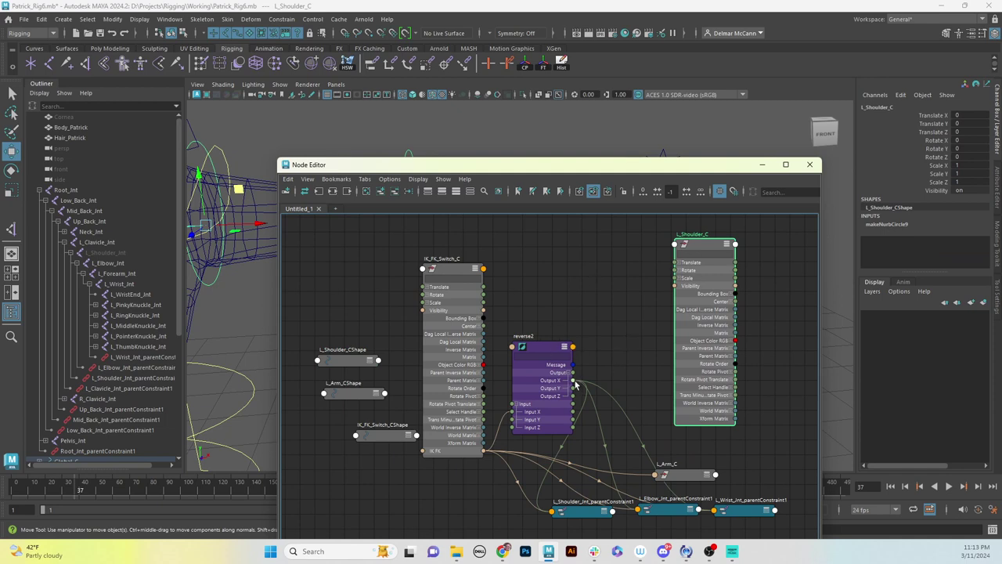
- Connect the reverse node's Output X to L_Shoulder_C's Visibility and minimize the Node Editor
drag(574, 381, 678, 288)
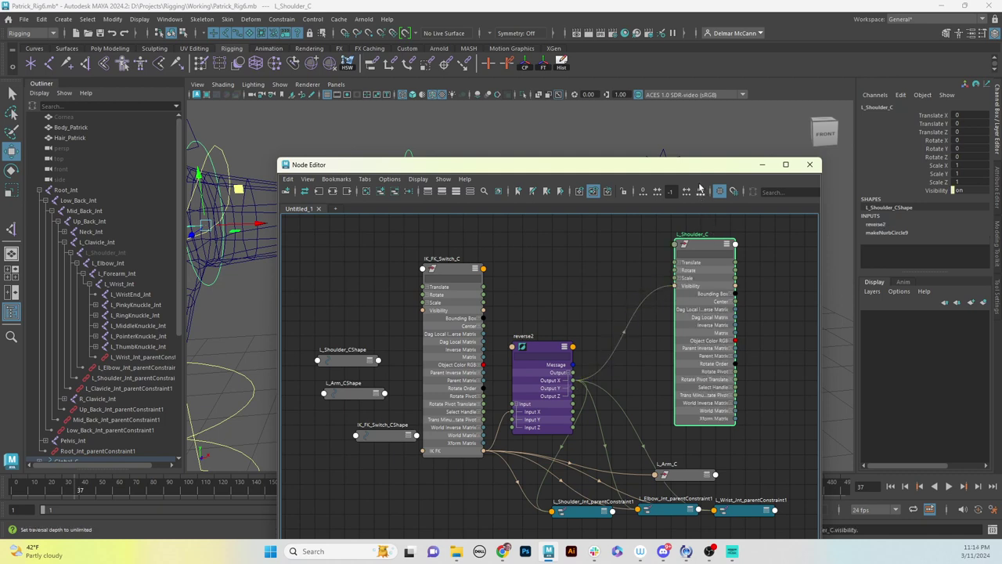
drag(714, 164, 661, 84)
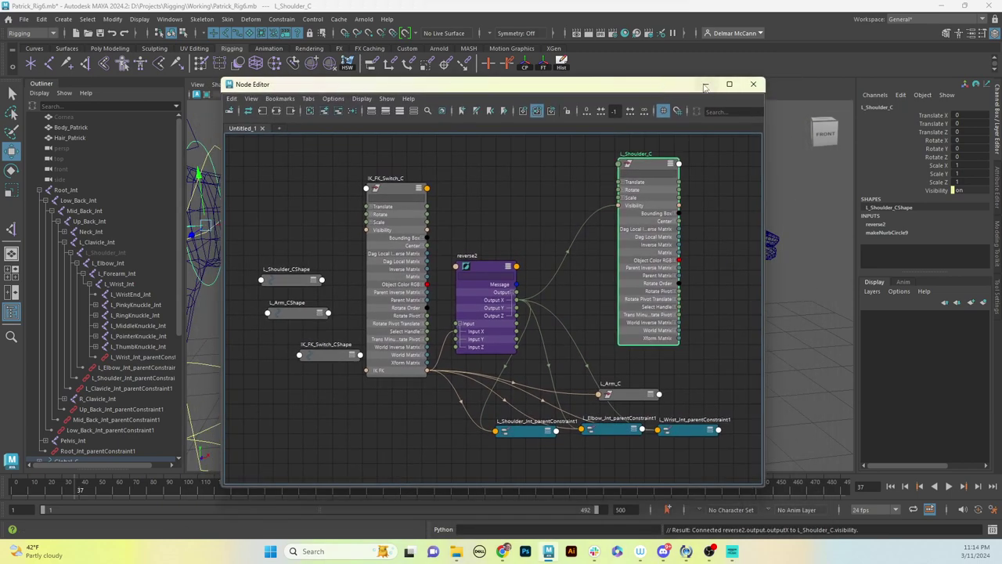
click(708, 85)
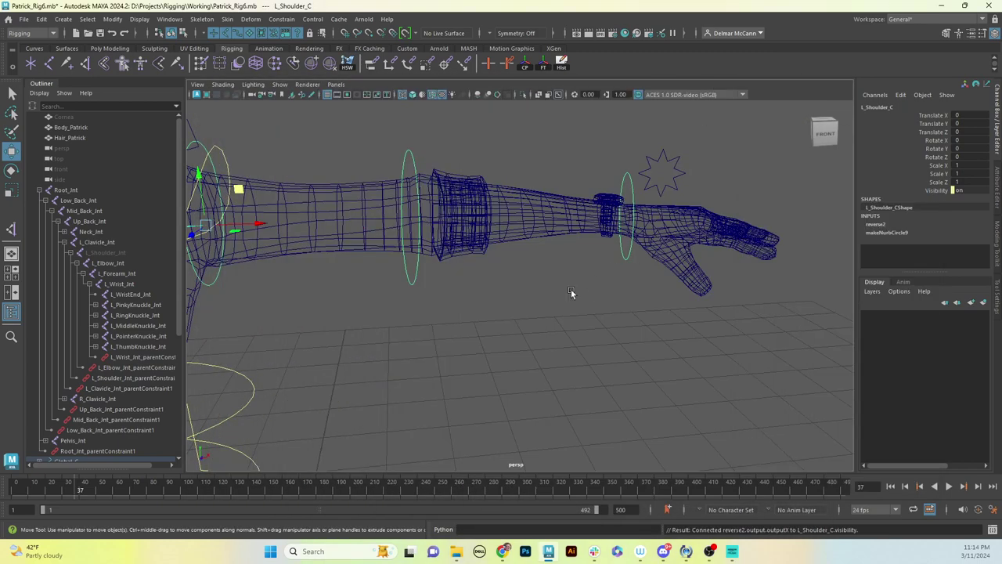
- Set the Visibility of L_Shoulder_Jnt to on and clear the selection
alt+drag(633, 290, 589, 278)
click(114, 253)
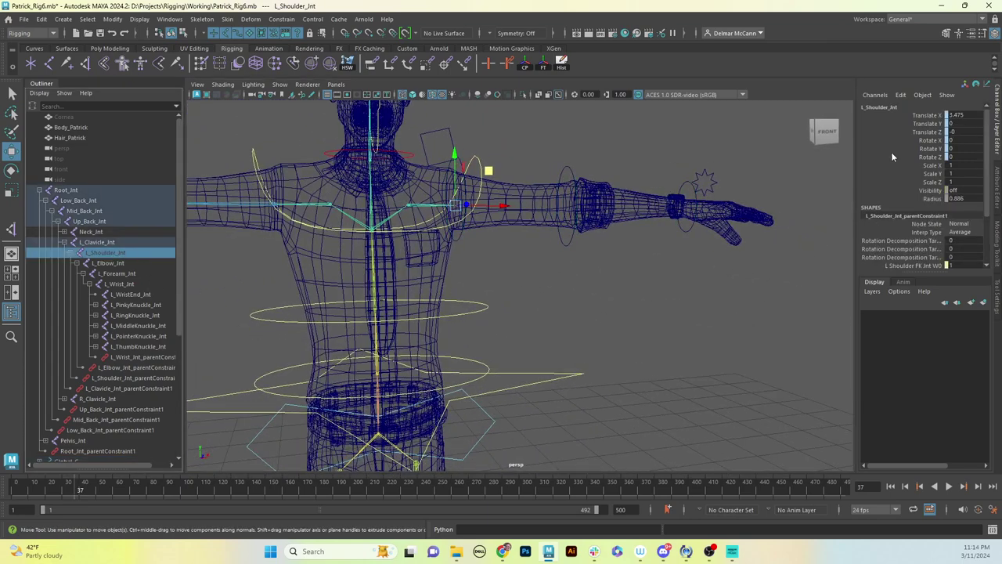
double_click(971, 191)
text(on)
key(Return)
alt+drag(552, 300, 571, 253)
click(551, 160)
- Test the FK shoulder by rotating L_Shoulder_C -45 degrees in Z, and undo the rotation
click(461, 246)
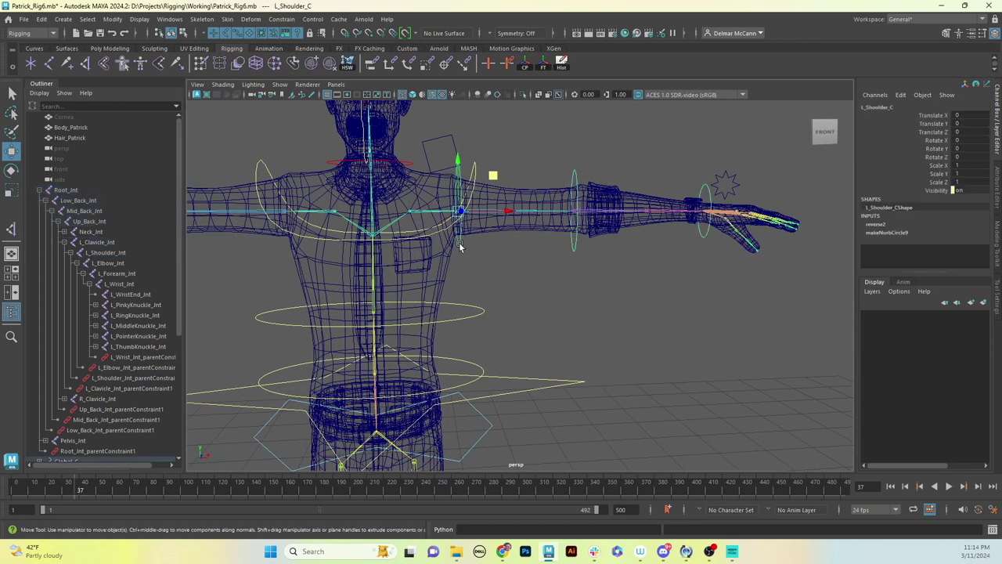
key(e)
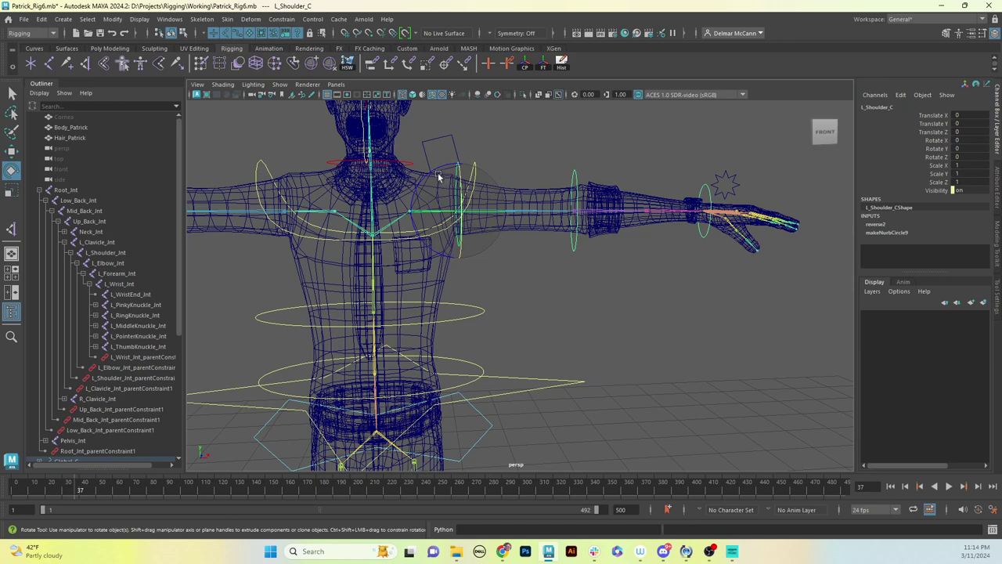
drag(452, 178, 485, 171)
key(ctrl+z)
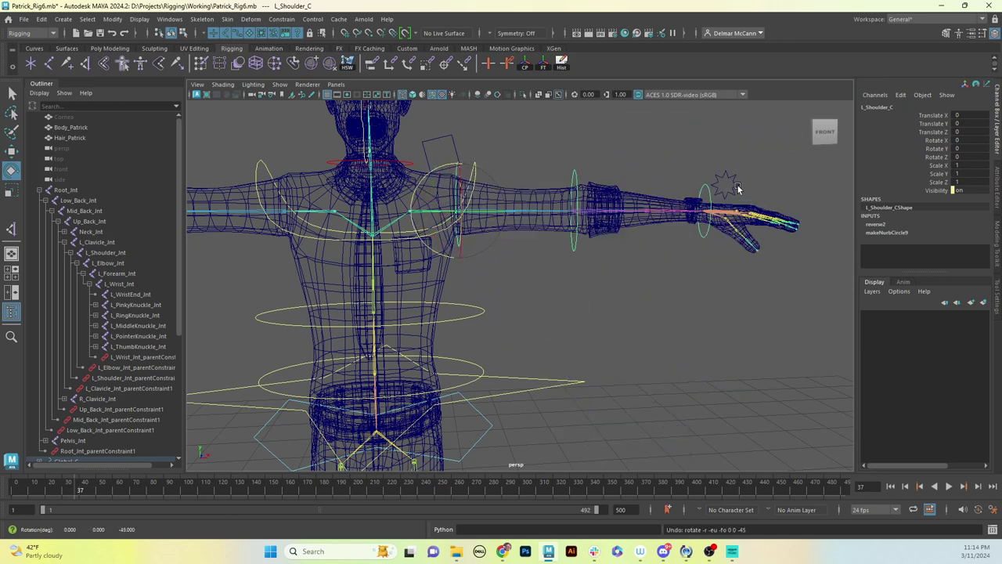
- Test the FK controls by rotating L_Elbow_C -45 degrees in Y and bending the wrist control downward
click(577, 177)
alt+drag(577, 177, 580, 275)
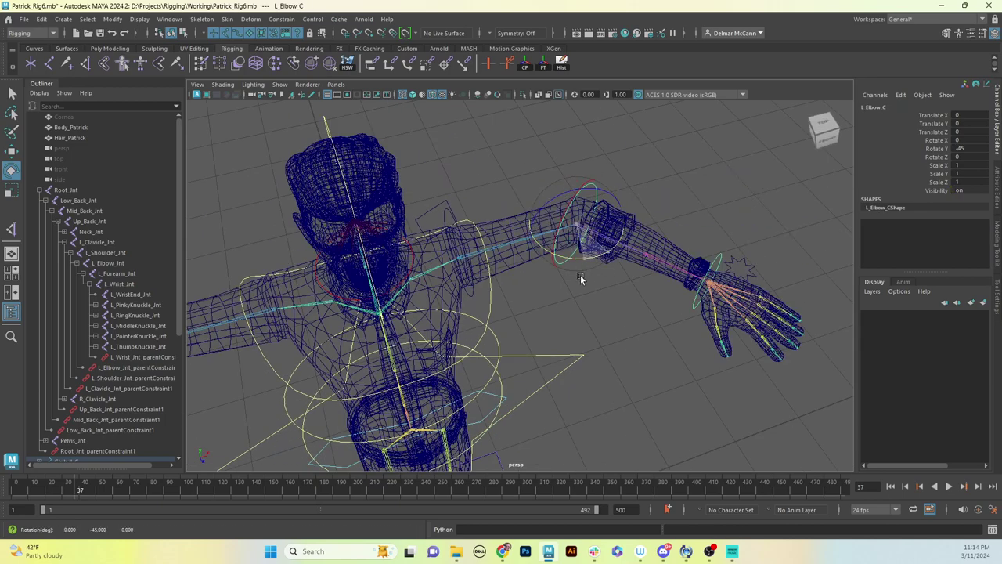
click(719, 261)
drag(736, 259, 766, 249)
click(766, 249)
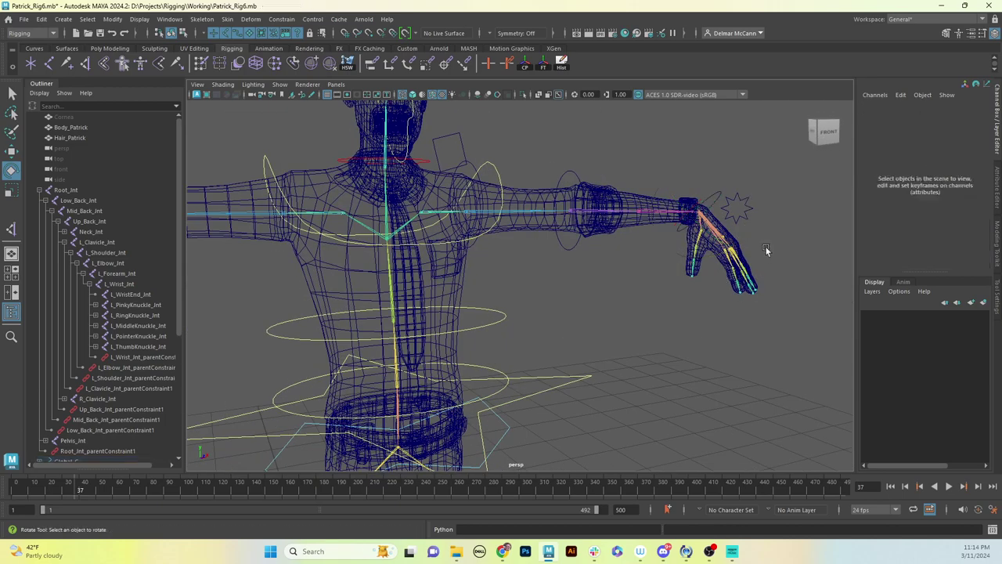
- Set the IK FK attribute of IK_FK_Switch_C to on and clear the selection
click(746, 209)
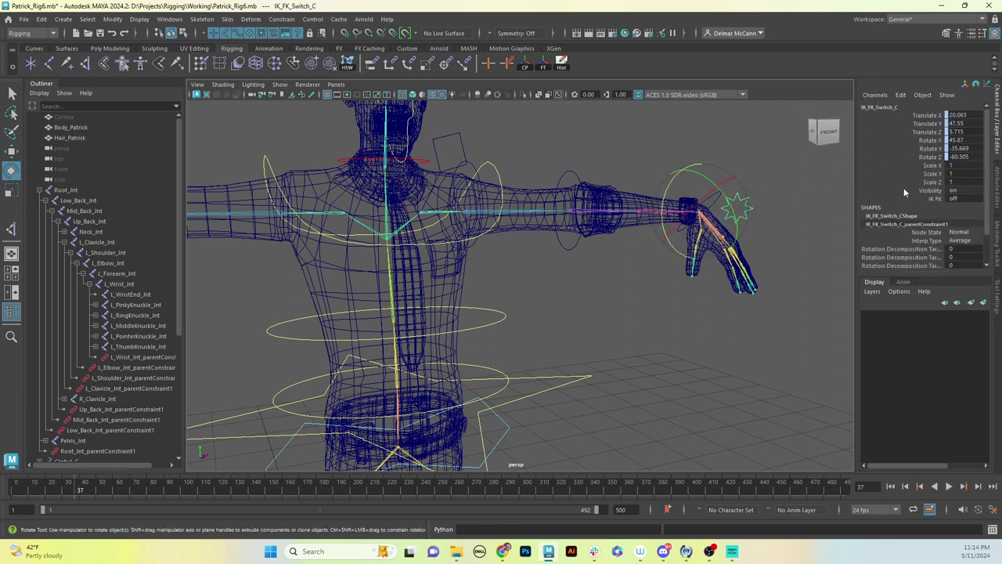
double_click(955, 200)
text(1)
key(Return)
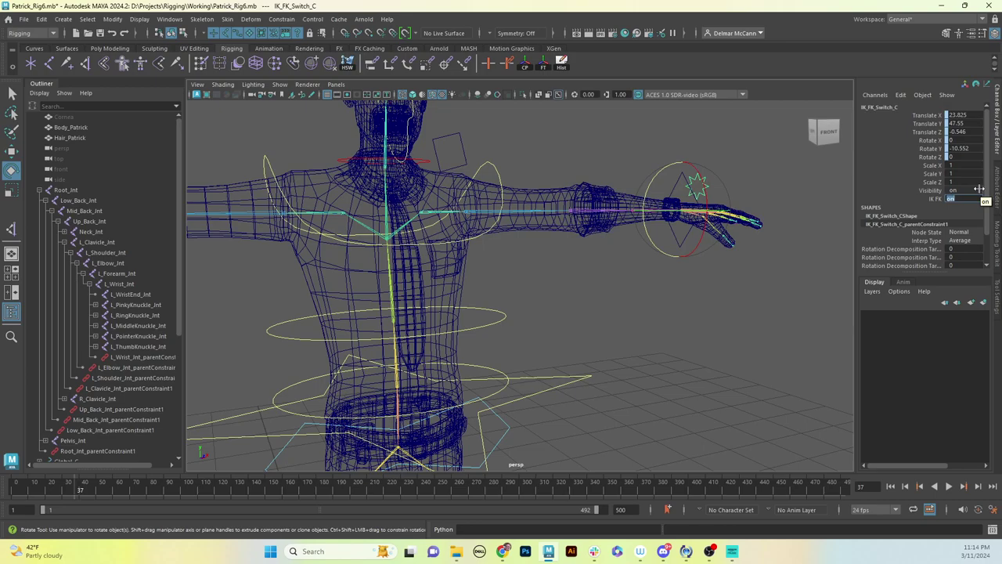
alt+drag(566, 321, 532, 300)
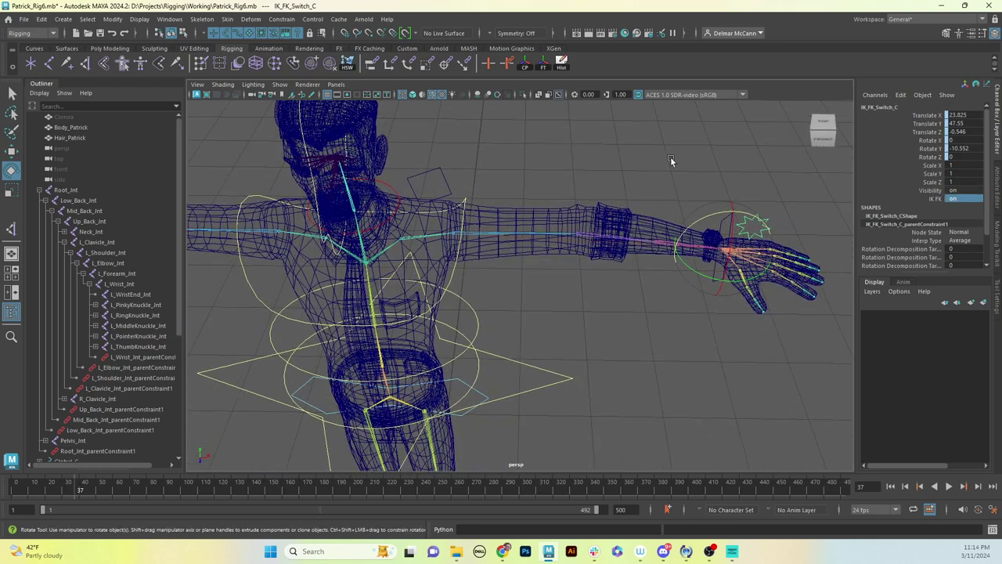
alt+drag(665, 198, 636, 158)
click(636, 158)
- Test the IK arm by moving L_Arm_C toward the body and rotating it -75 degrees in Y and Z, and undo the changes
click(719, 200)
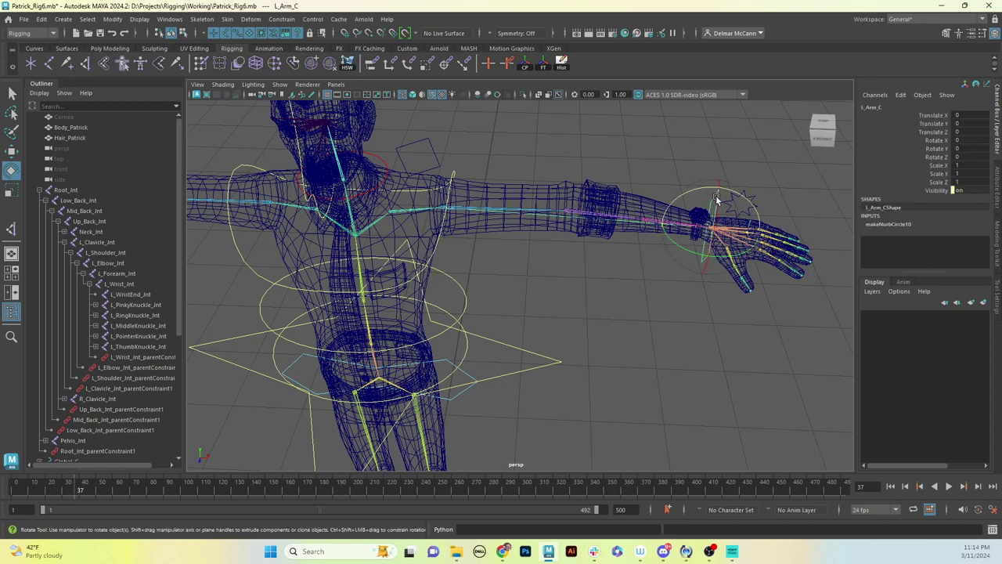
key(w)
drag(724, 221, 561, 291)
key(e)
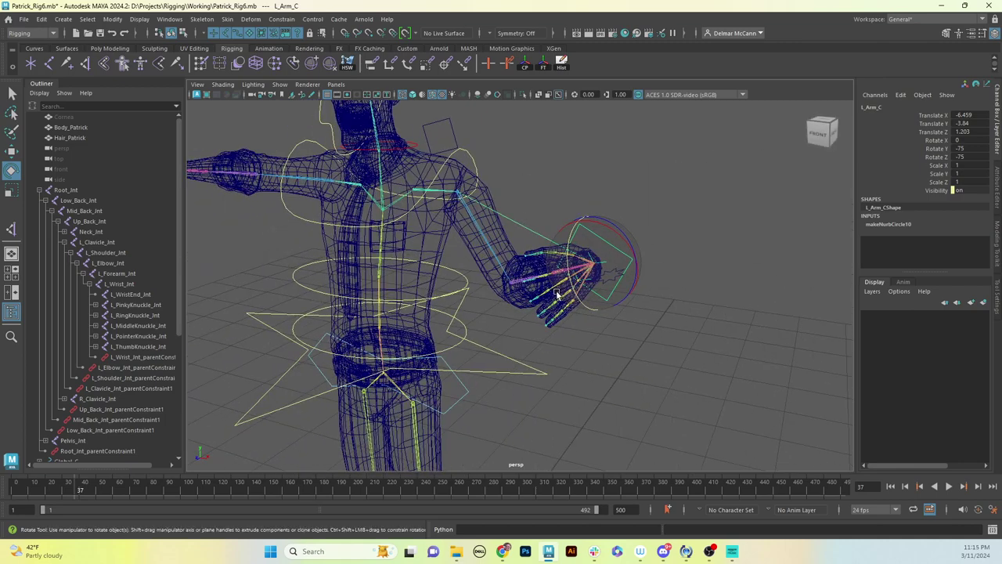
key(ctrl+z)
key(ctrl+z)
key(ctrl+z)
key(ctrl+z)
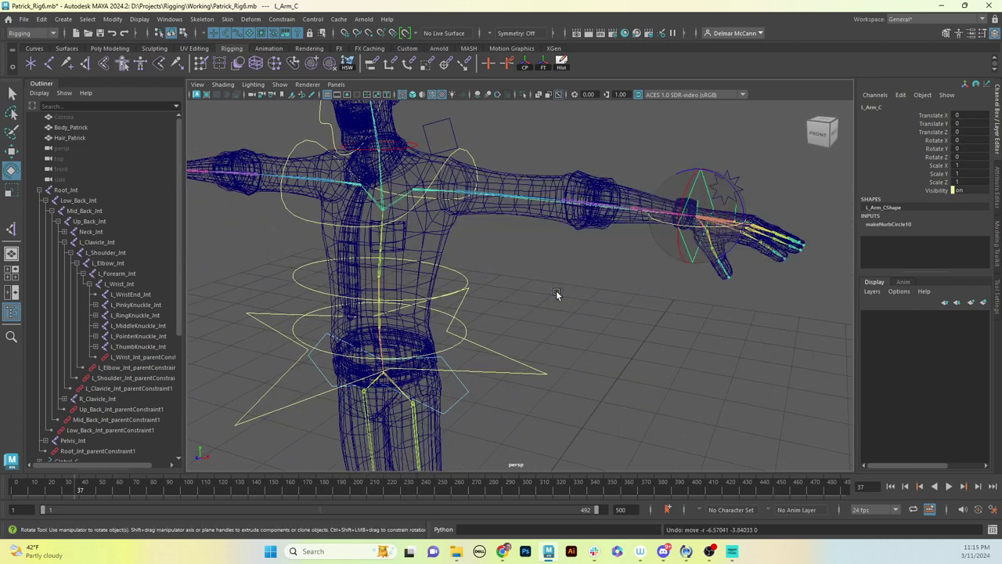
alt+drag(561, 285, 709, 269)
alt+right_drag(710, 269, 577, 251)
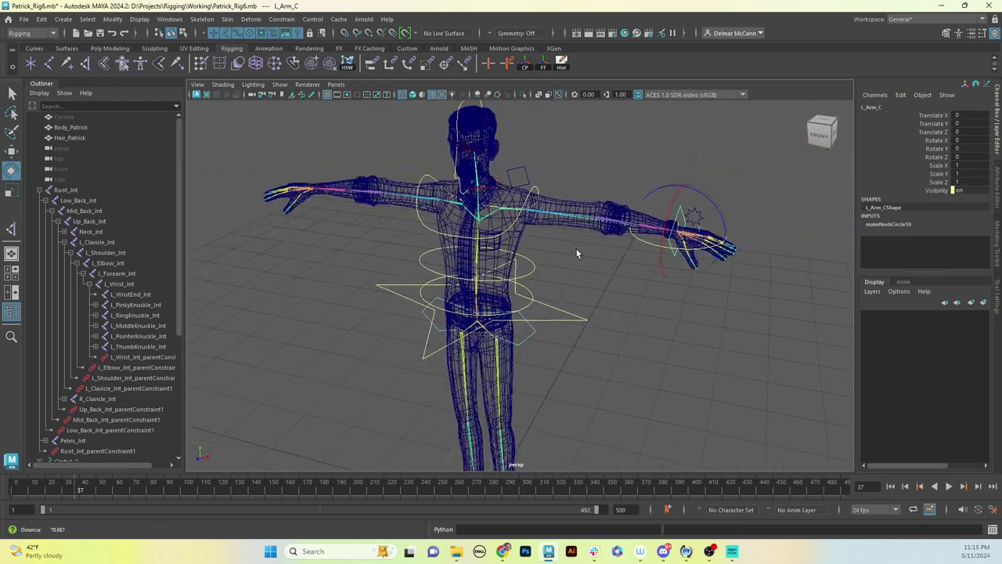
- Test the left IK wrist control by rotating L_Arm_C -60 degrees in X, and undo the rotation
alt+drag(577, 251, 614, 238)
mouse_move(607, 190)
alt+mouse_down()
mouse_move(689, 186)
mouse_move(621, 180)
alt+mouse_up()
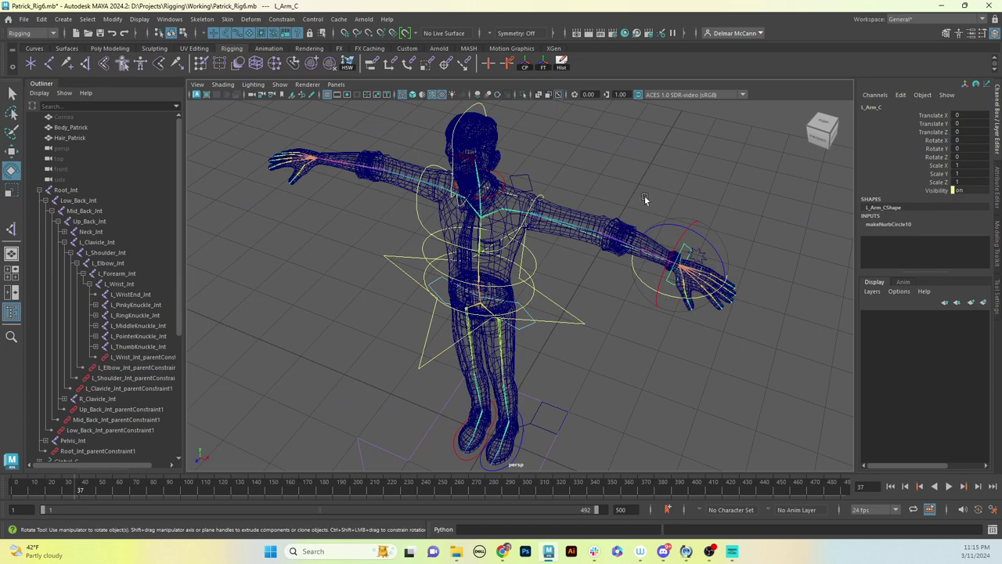
alt+drag(641, 191, 590, 168)
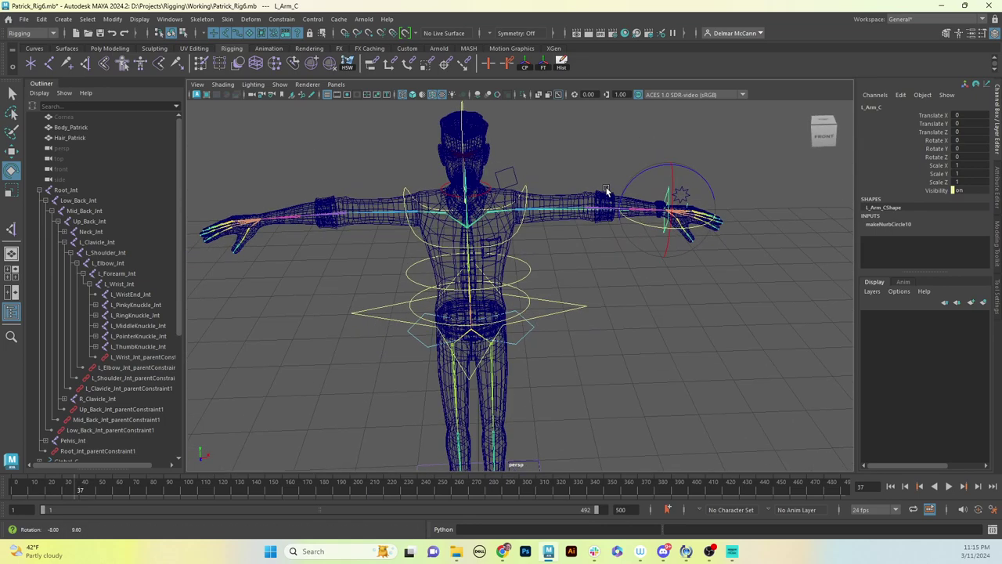
alt+drag(613, 258, 609, 215)
alt+right_drag(608, 215, 612, 260)
alt+drag(612, 260, 658, 274)
alt+right_drag(658, 271, 784, 204)
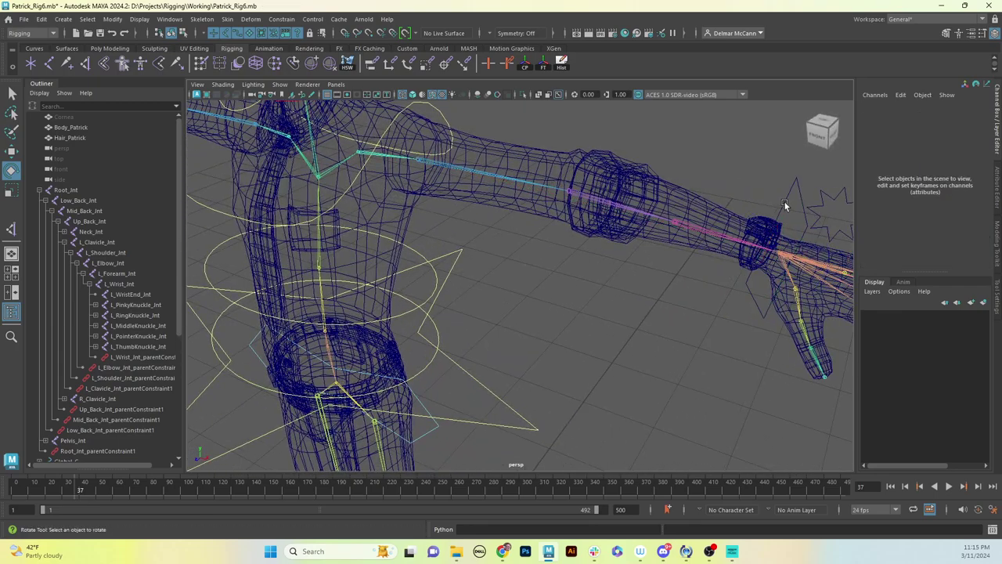
drag(784, 204, 788, 204)
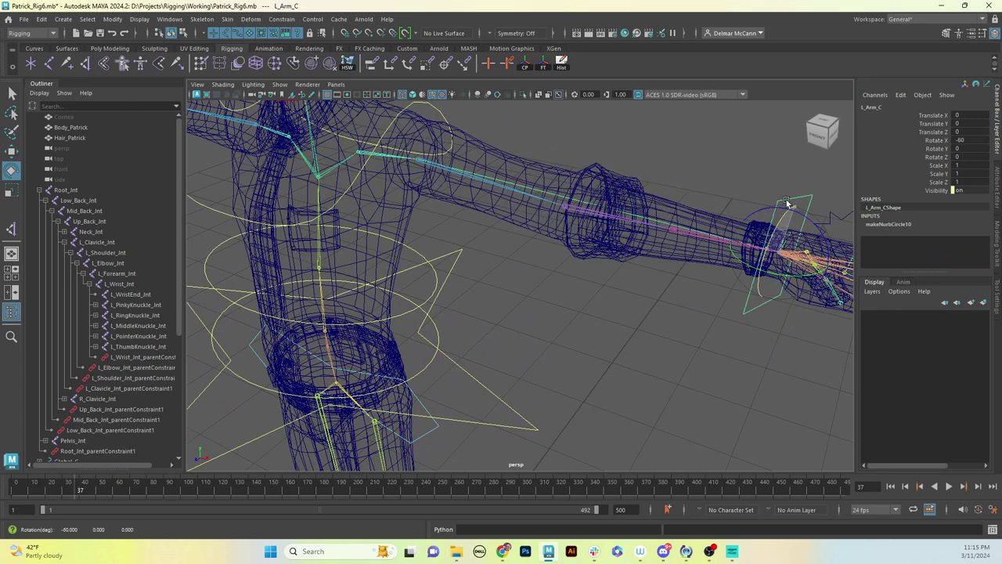
key(ctrl+z)
- Select L_Wrist_Jnt at the left wrist and collapse the Root_Jnt hierarchy in the Outliner
alt+drag(676, 234, 711, 232)
click(734, 205)
click(669, 249)
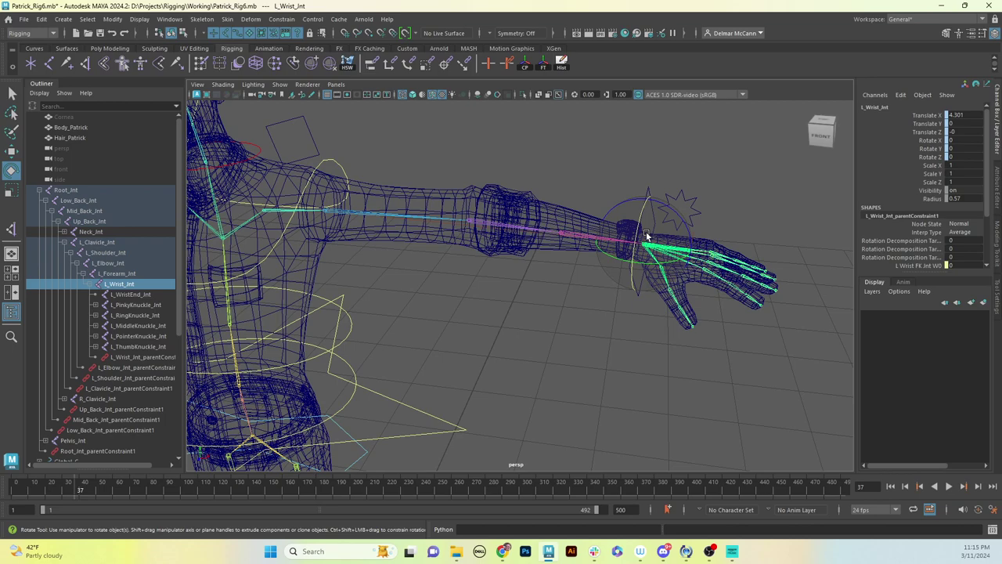
alt+drag(571, 351, 492, 191)
click(38, 191)
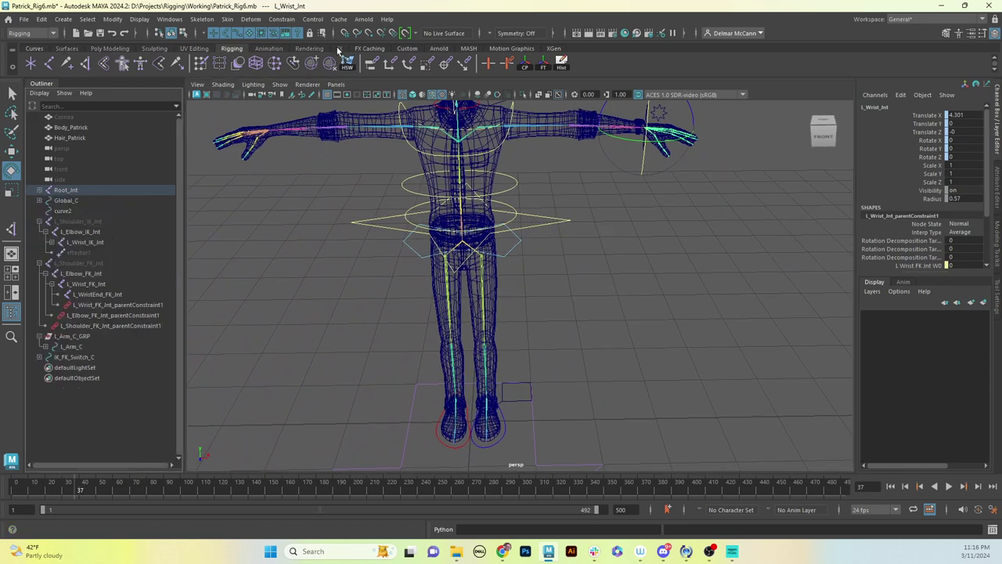
- Create a NURBS circle at the world origin between the character's feet
click(36, 49)
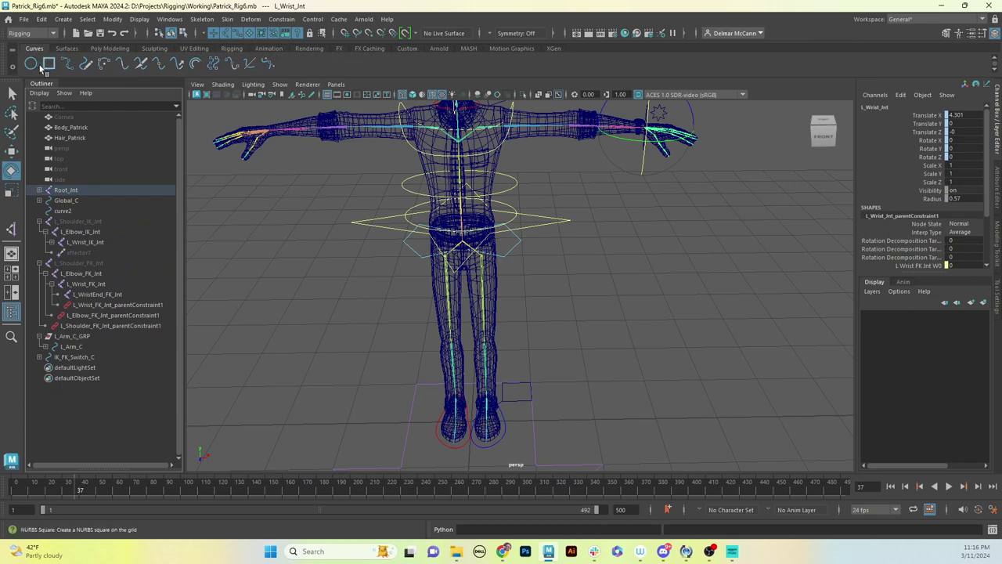
click(31, 63)
scroll(548, 419, up, 3)
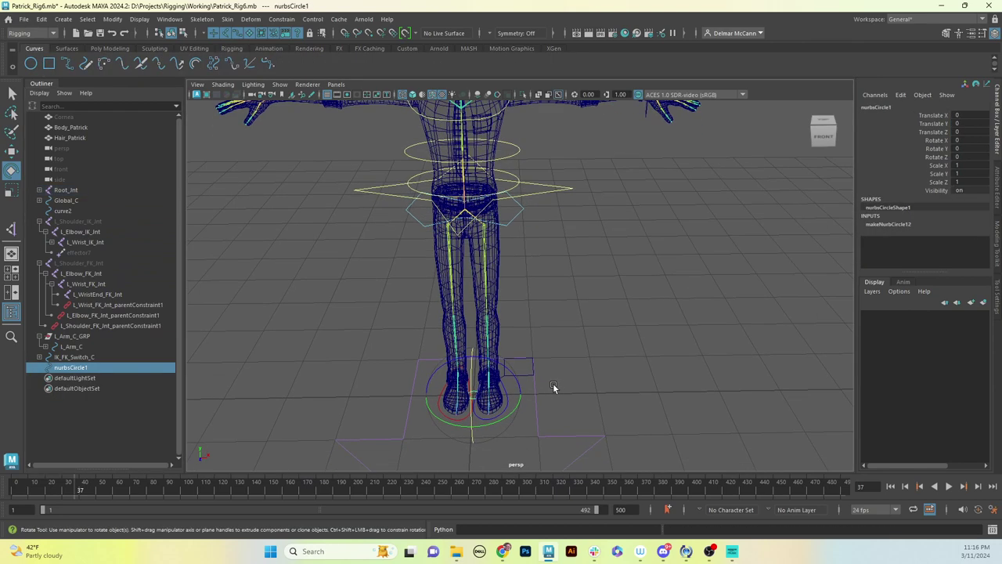
alt+drag(548, 419, 693, 365)
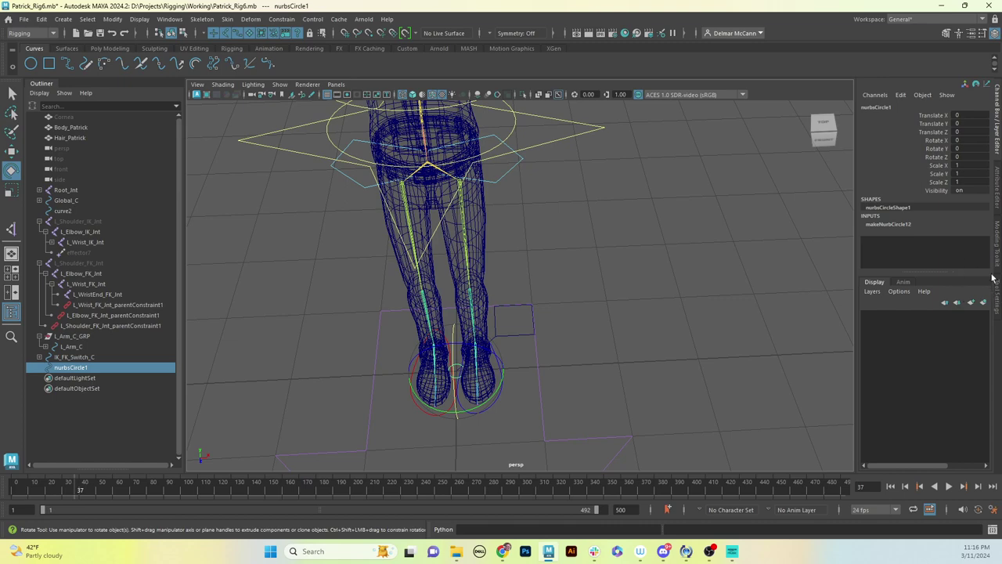
- Set the new circle's degree to Linear and its sections to 6
click(997, 302)
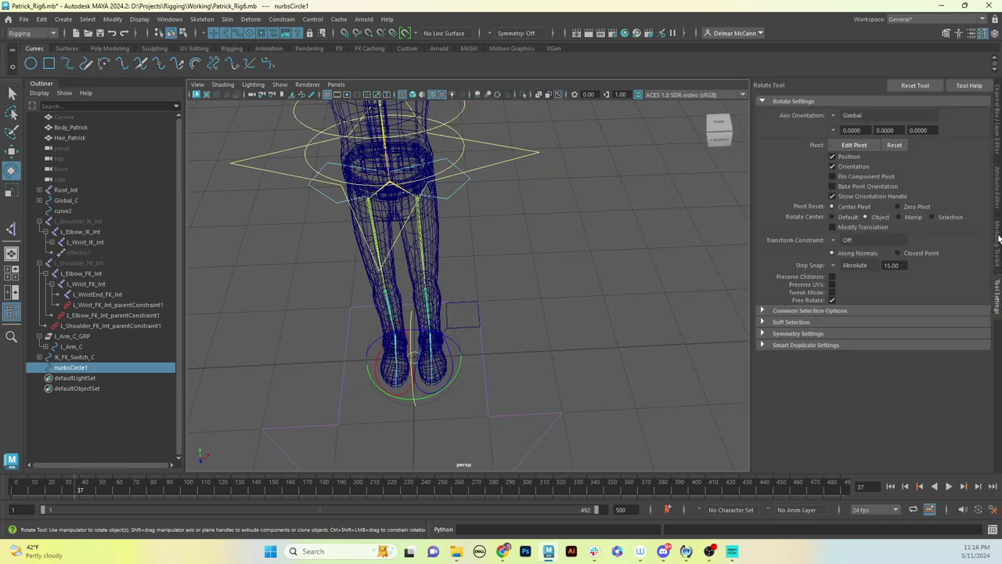
click(997, 135)
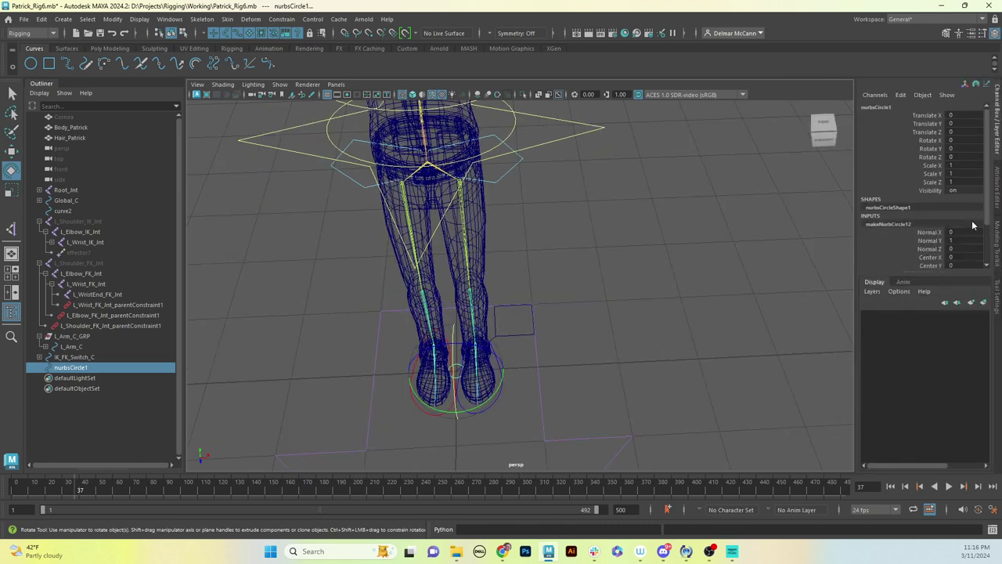
drag(987, 206, 986, 260)
click(969, 248)
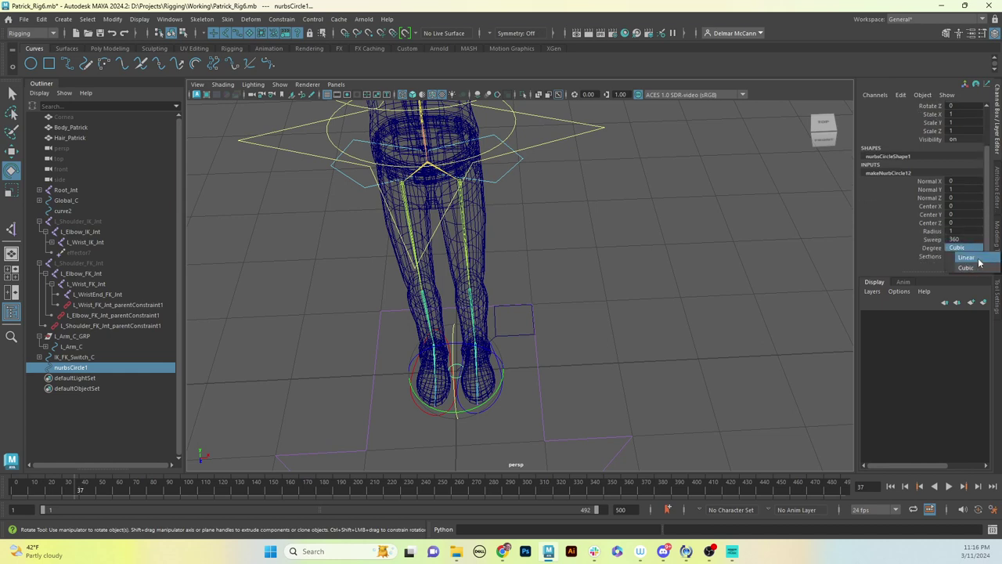
click(978, 259)
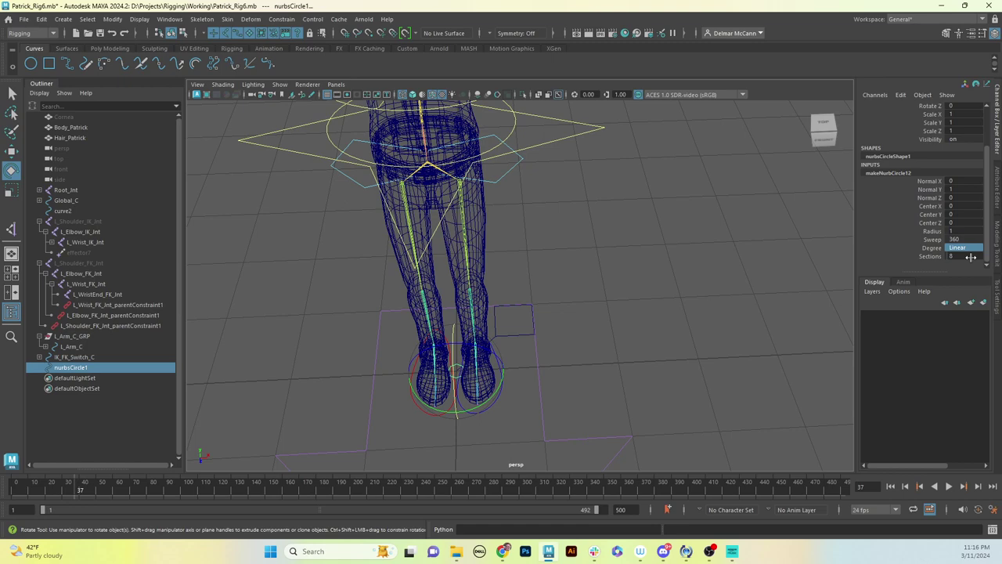
click(957, 255)
text(6)
alt+drag(522, 410, 591, 367)
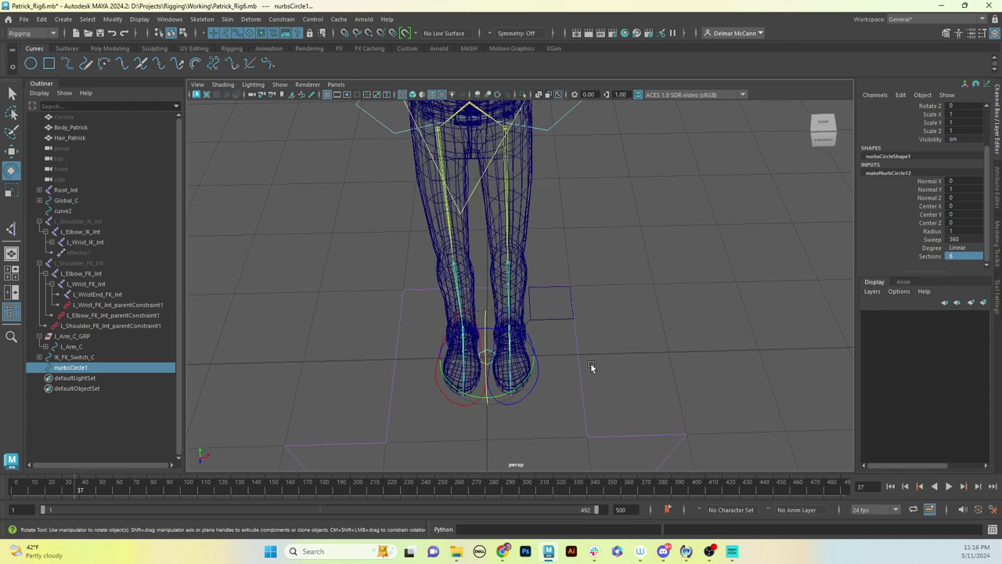
- Rename the hexagonal curve as L_Arm_PV_C
double_click(121, 367)
text(L_Arm_PV_C)
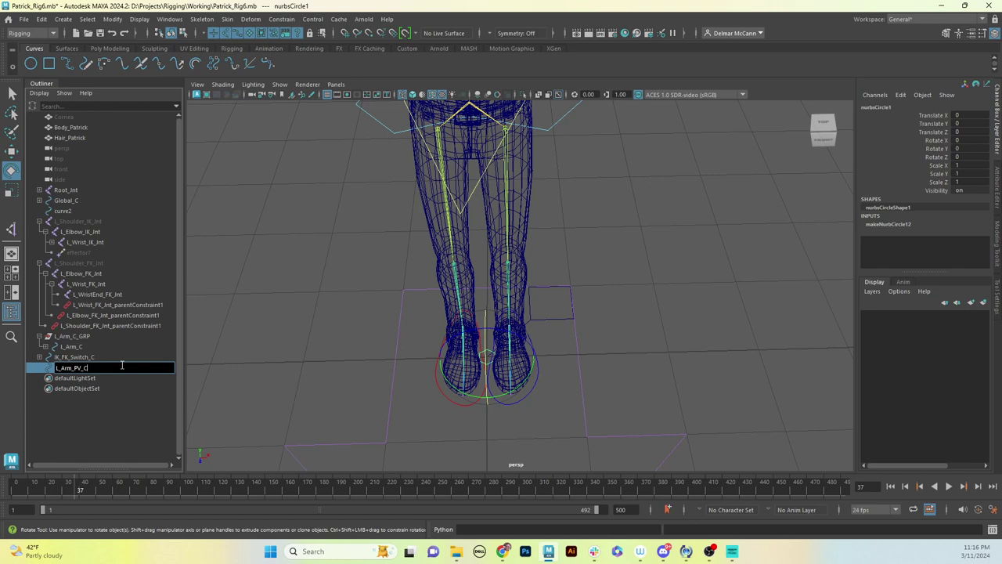
key(Return)
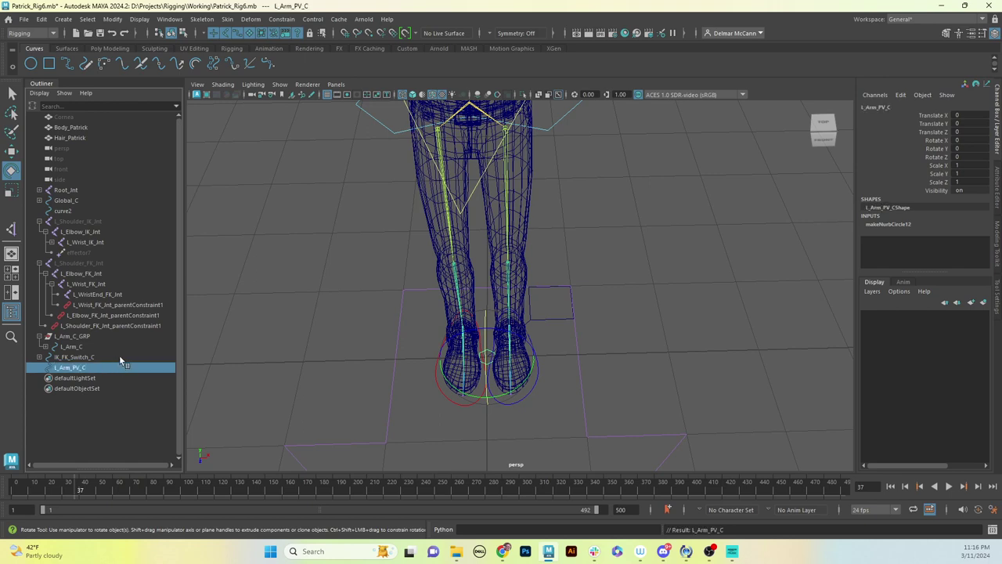
- Scale up all control vertices of L_Arm_PV_C uniformly and return to object selection
alt+drag(460, 349, 522, 405)
key(F8)
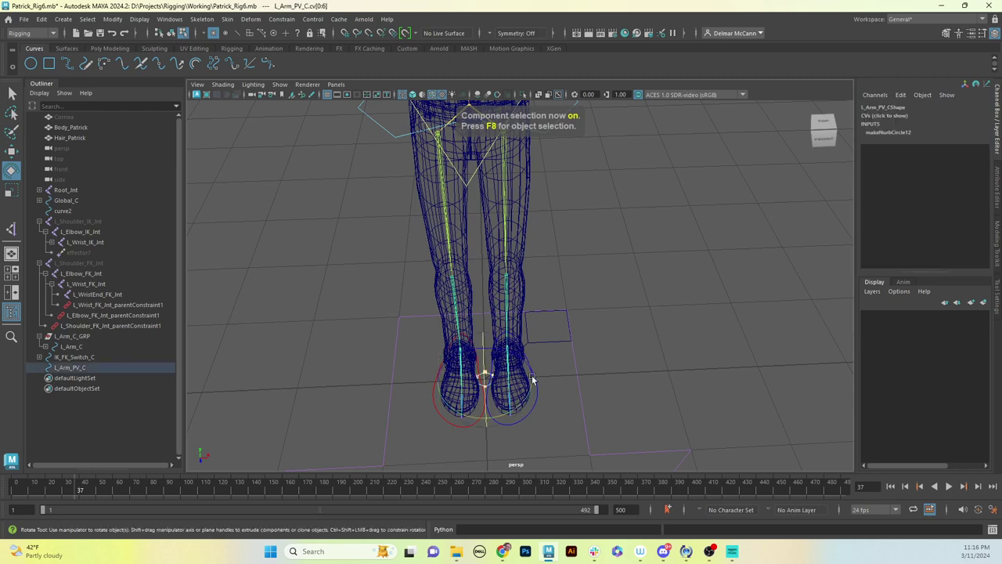
key(r)
click(501, 379)
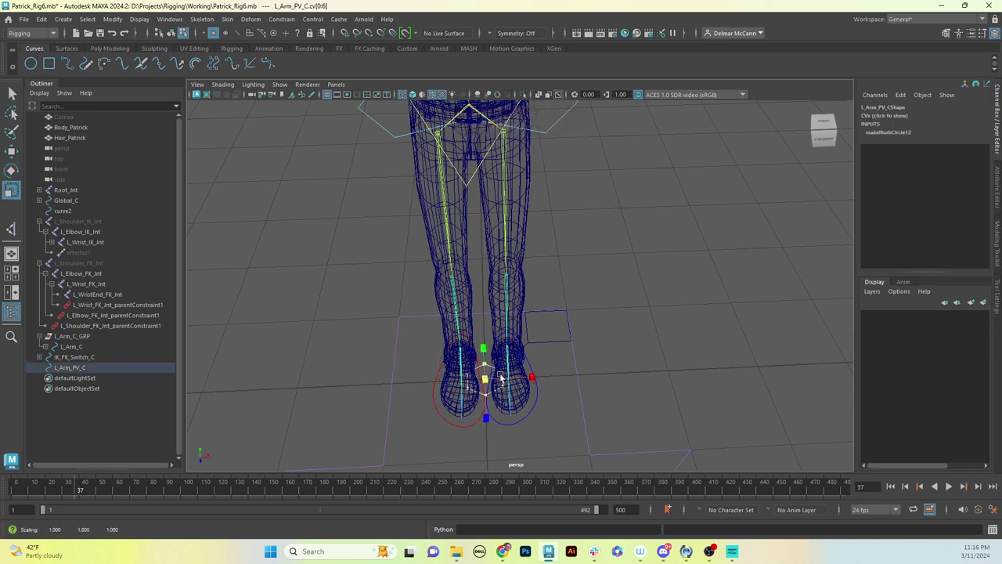
key(F8)
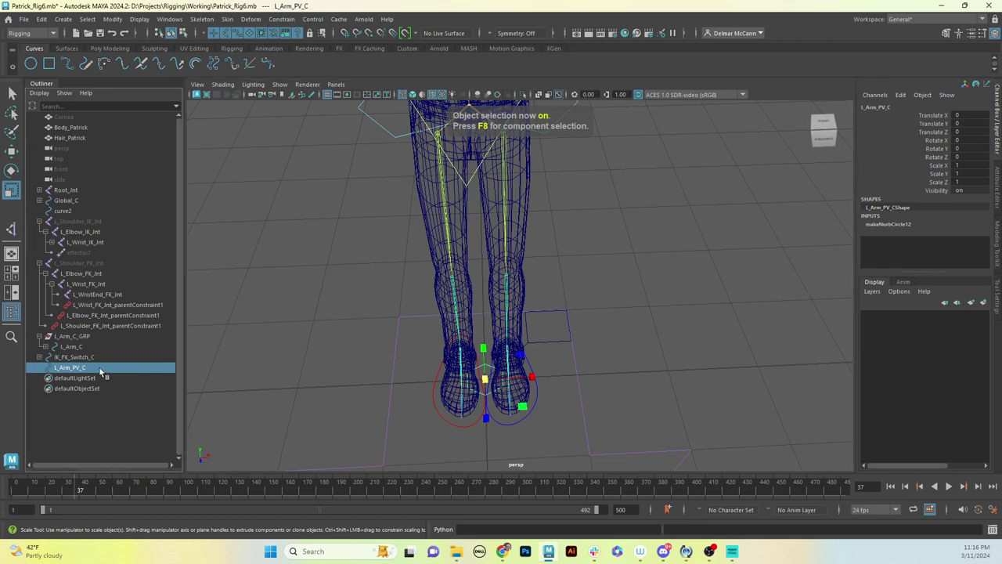
- Group L_Arm_PV_C and name the group L_Arm_PV_C_GRP
key(ctrl+g)
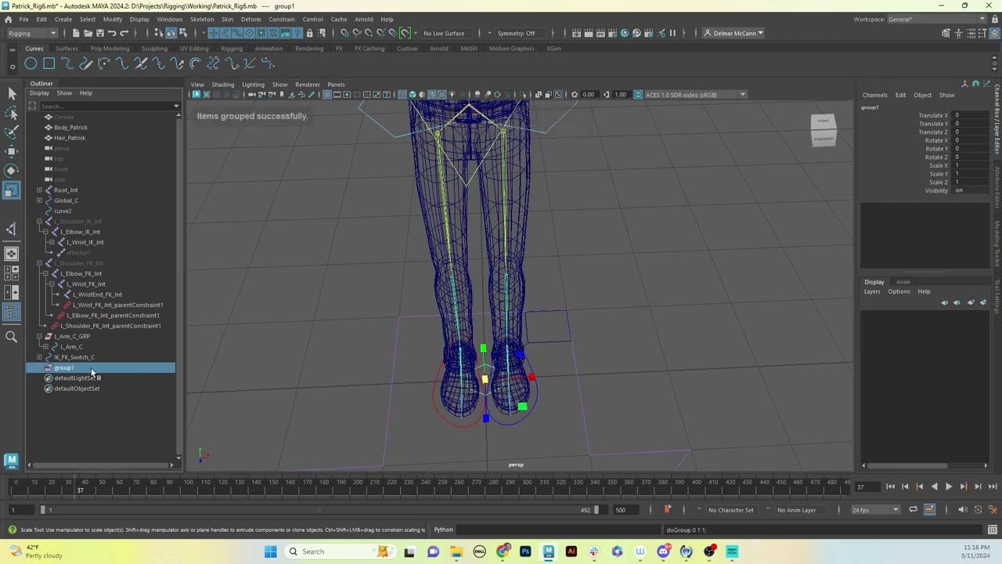
double_click(91, 368)
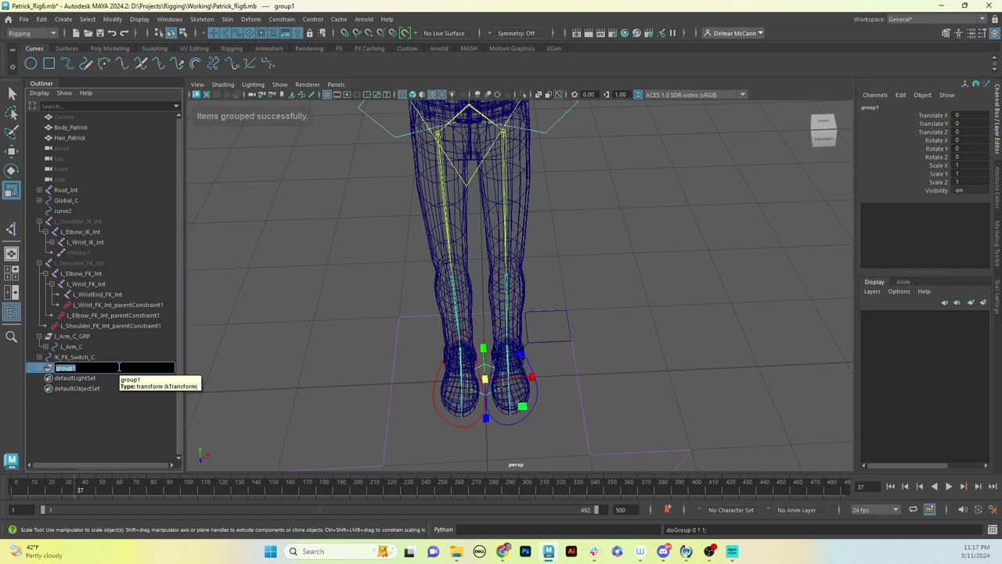
text(L_Arm_PV_C_GRP)
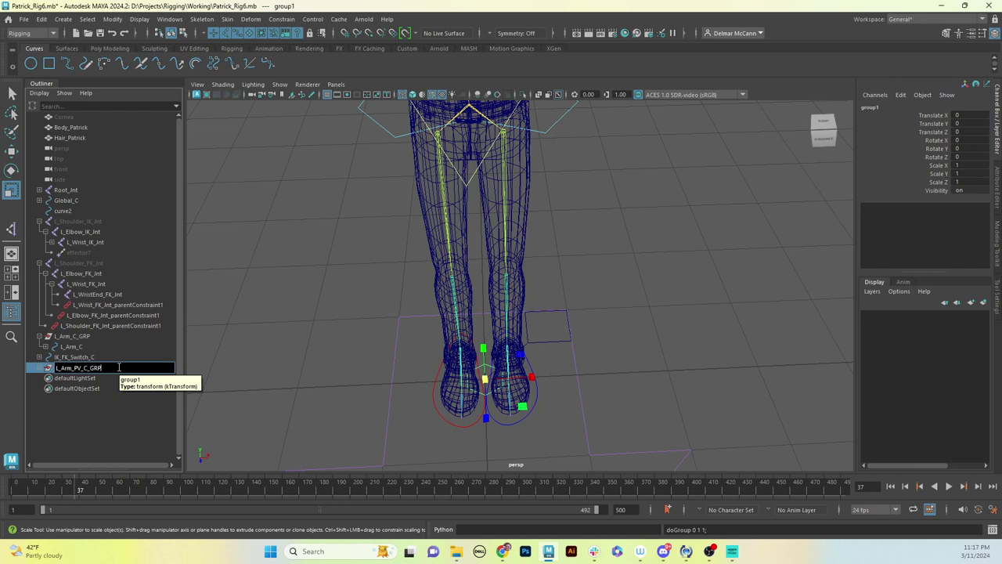
key(Return)
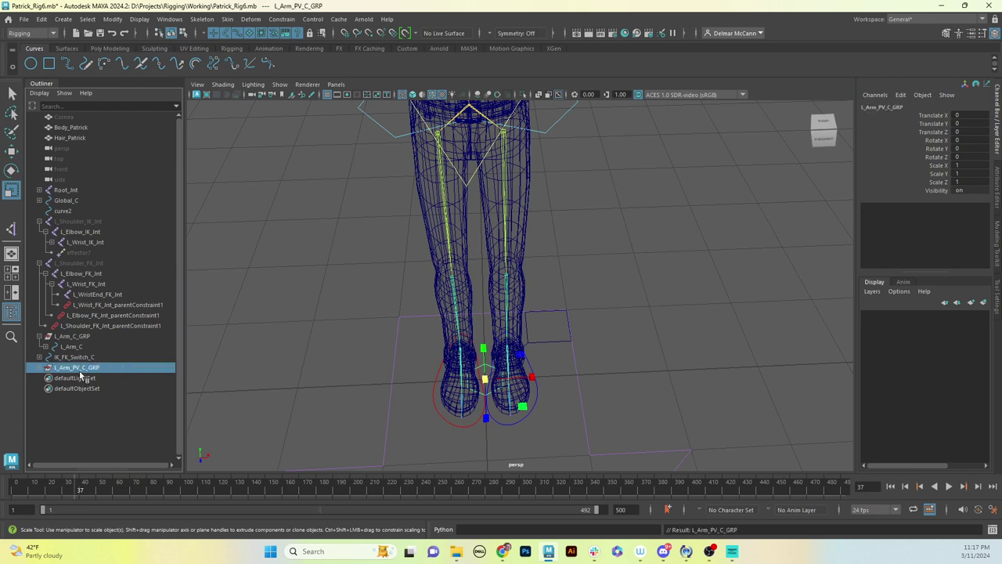
- Move L_Arm_PV_C_GRP from the origin to the left elbow area with point snapping
alt+drag(588, 288, 606, 255)
key(w)
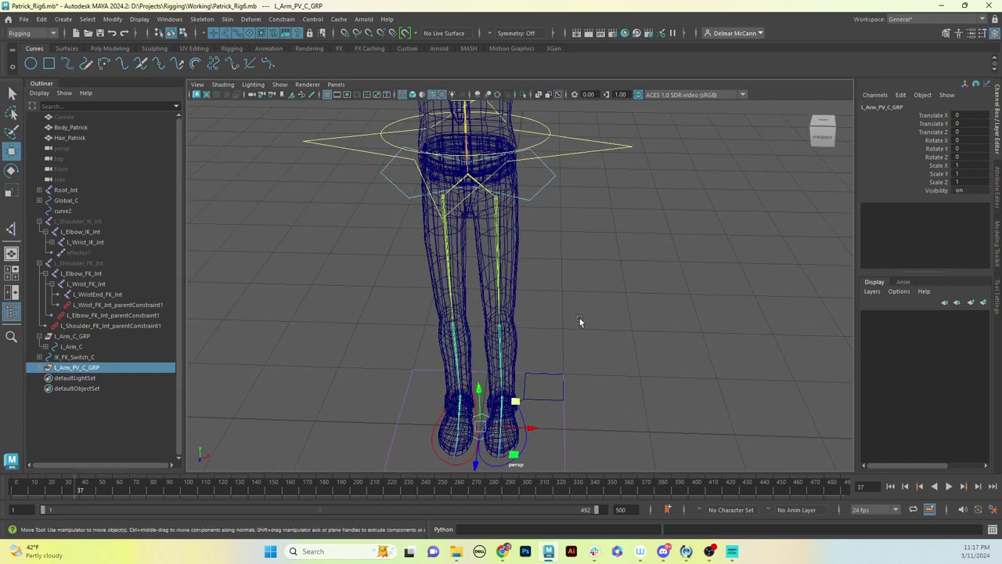
alt+right_drag(581, 317, 411, 308)
alt+drag(410, 312, 555, 252)
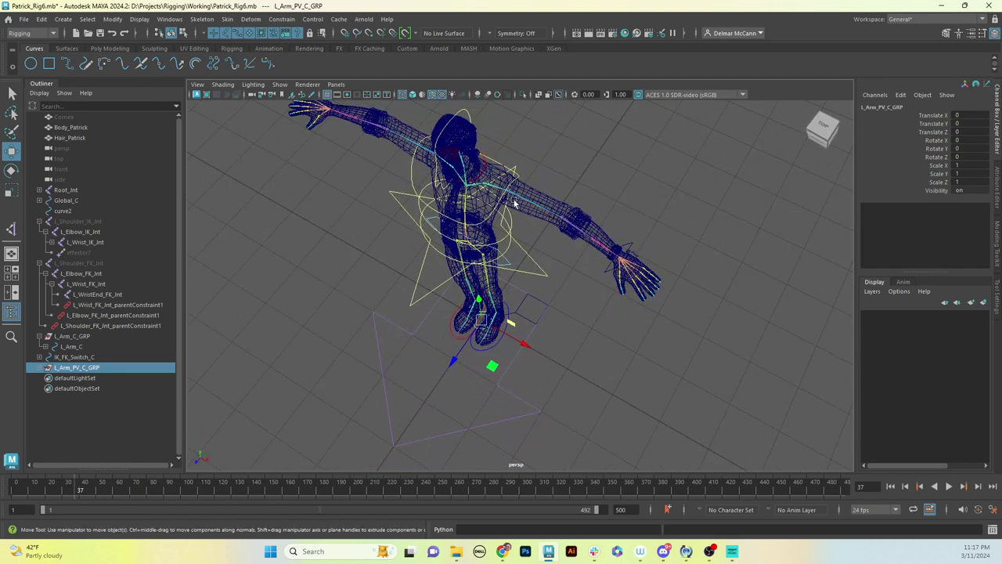
mouse_move(567, 273)
alt+mouse_down()
mouse_move(541, 298)
mouse_move(559, 312)
mouse_move(527, 290)
mouse_move(540, 263)
mouse_move(569, 257)
alt+mouse_up()
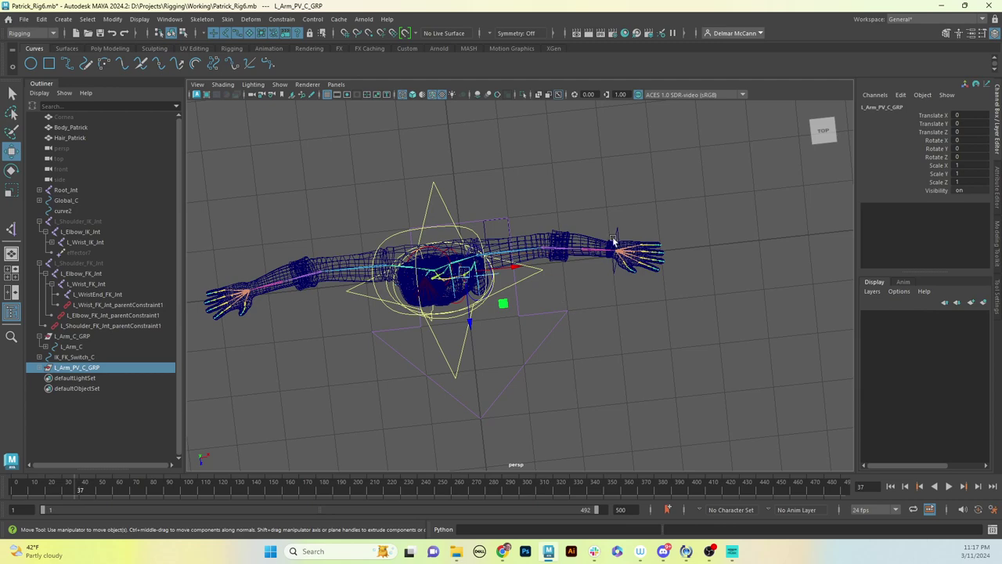
alt+drag(564, 292, 484, 327)
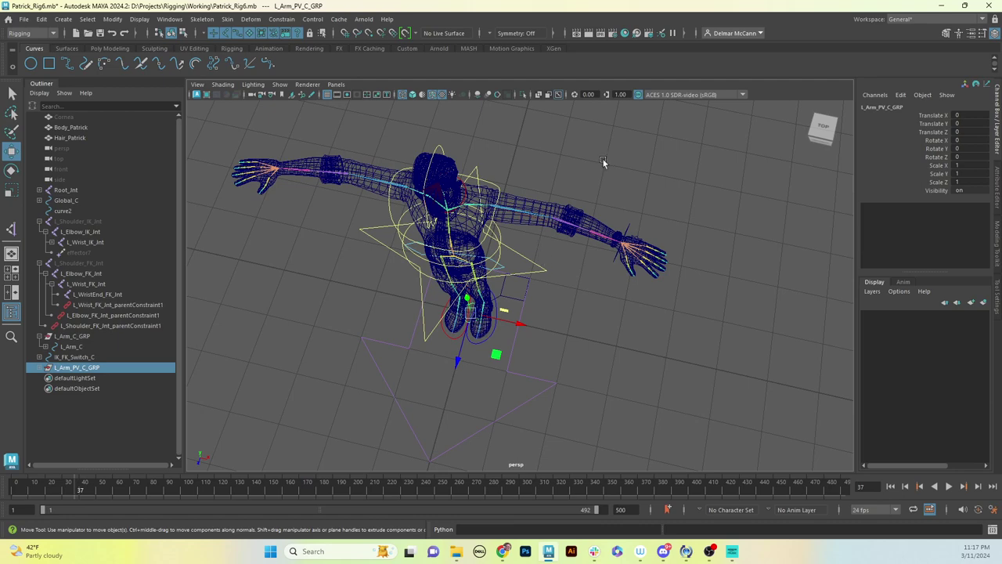
alt+drag(576, 197, 511, 257)
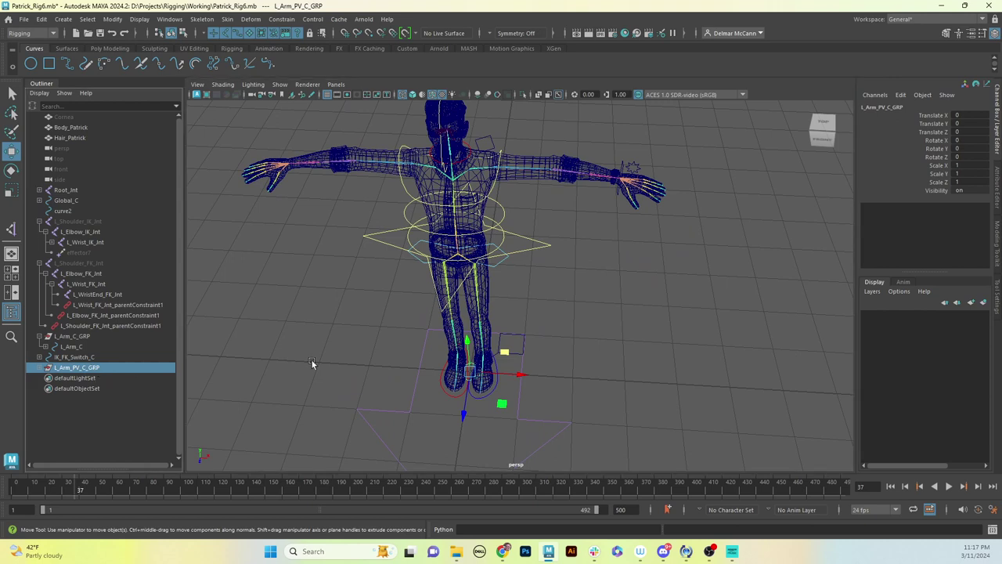
key(v)
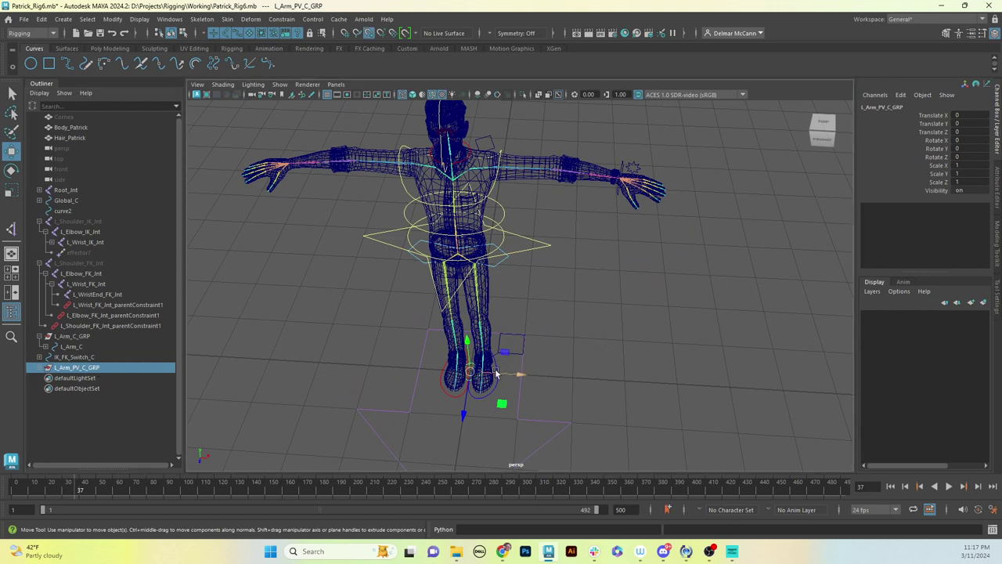
drag(496, 375, 552, 176)
- Snap L_Arm_PV_C_GRP precisely onto the left elbow joint
key(f)
scroll(587, 217, up, 2)
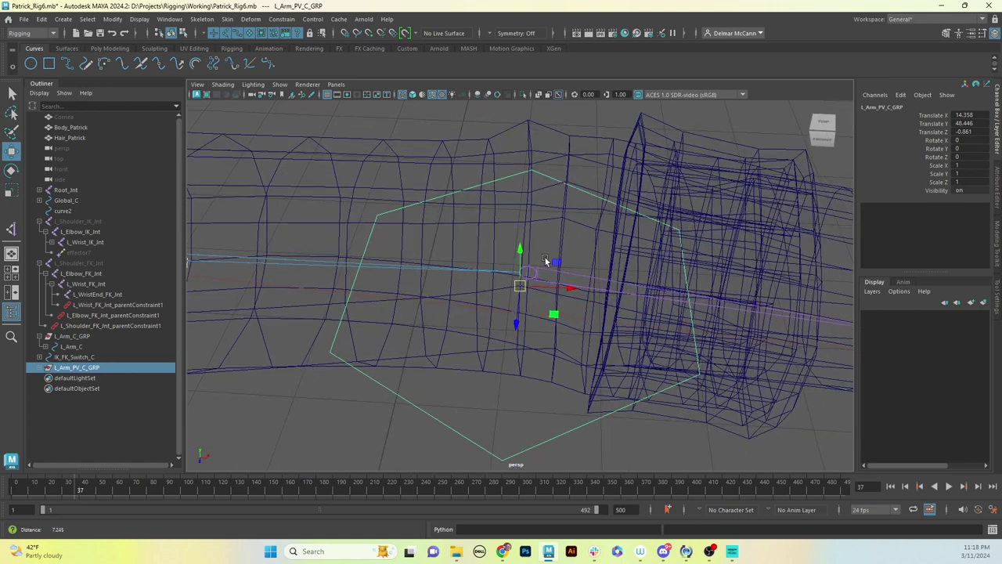
scroll(580, 267, up, 3)
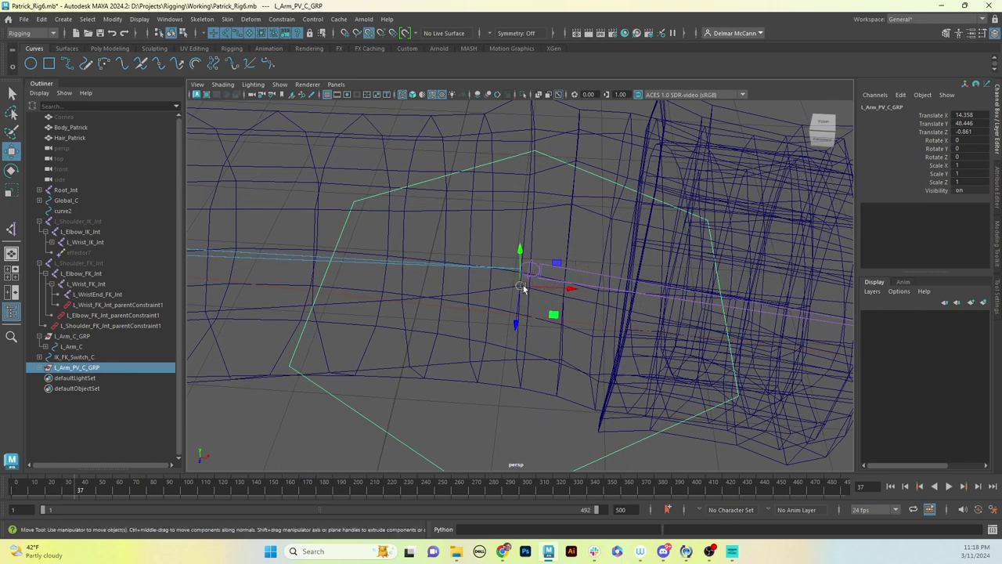
drag(523, 288, 530, 269)
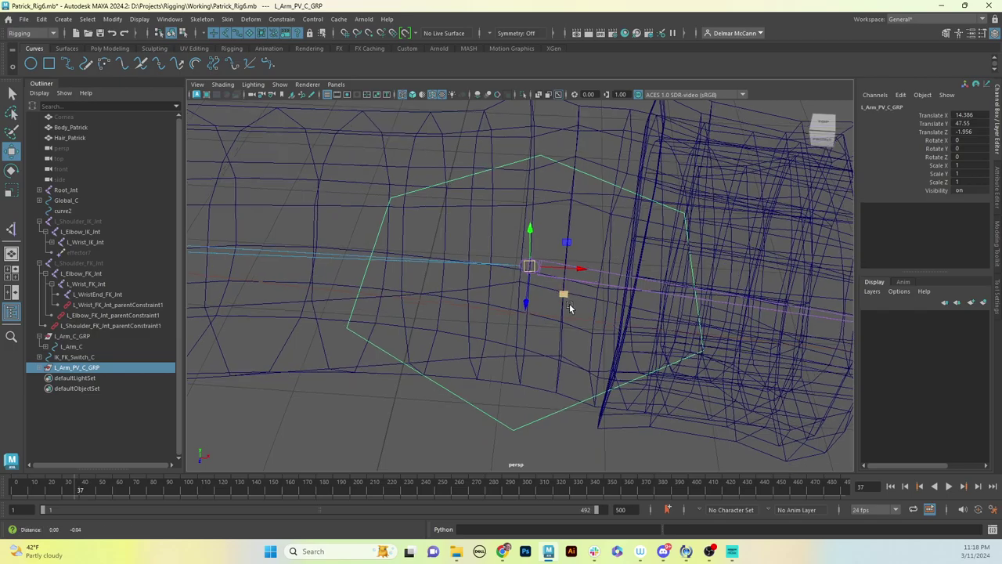
scroll(595, 274, down, 3)
- Move L_Arm_PV_C_GRP straight back behind the left elbow, trying Translate Z -20 and settling on -25
alt+drag(615, 247, 738, 256)
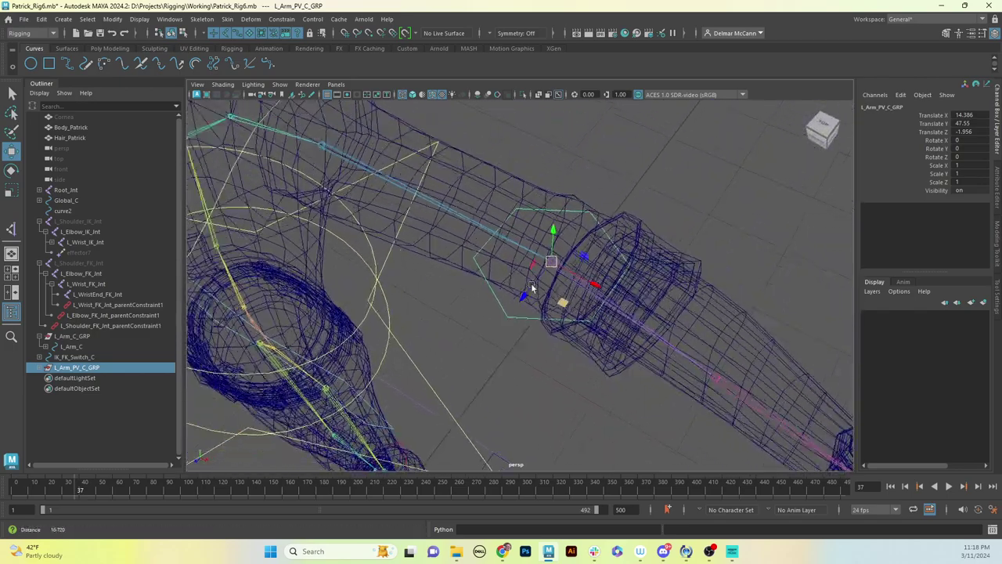
scroll(531, 289, down, 3)
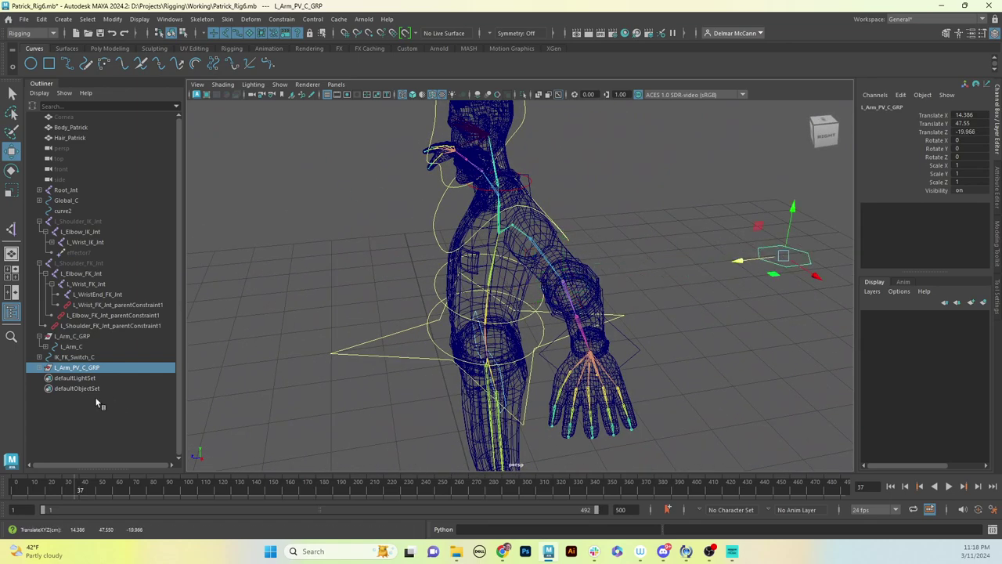
double_click(985, 132)
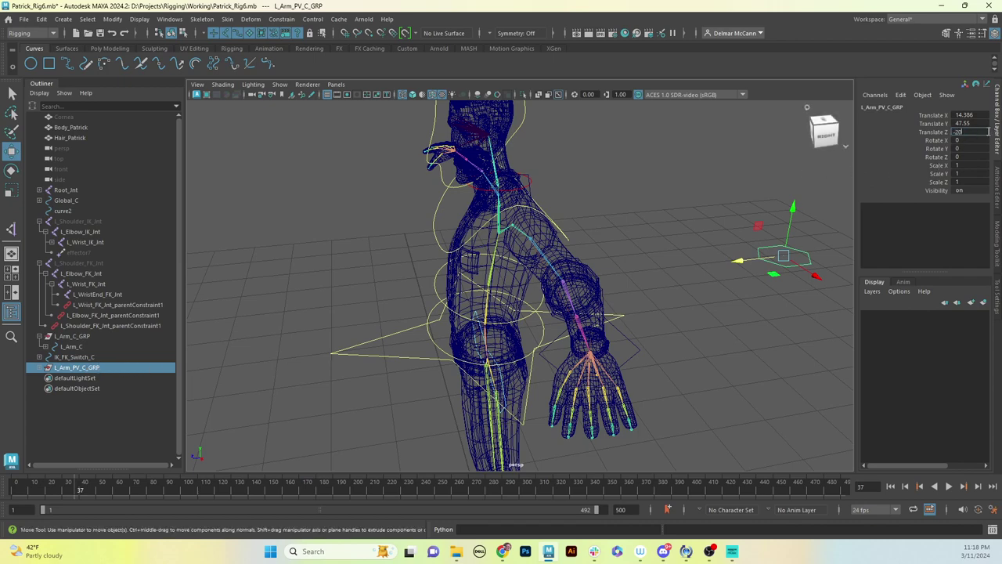
text(-20)
key(Return)
mouse_move(658, 280)
alt+mouse_down()
mouse_move(564, 276)
mouse_move(501, 259)
mouse_move(690, 268)
mouse_move(651, 263)
alt+mouse_up()
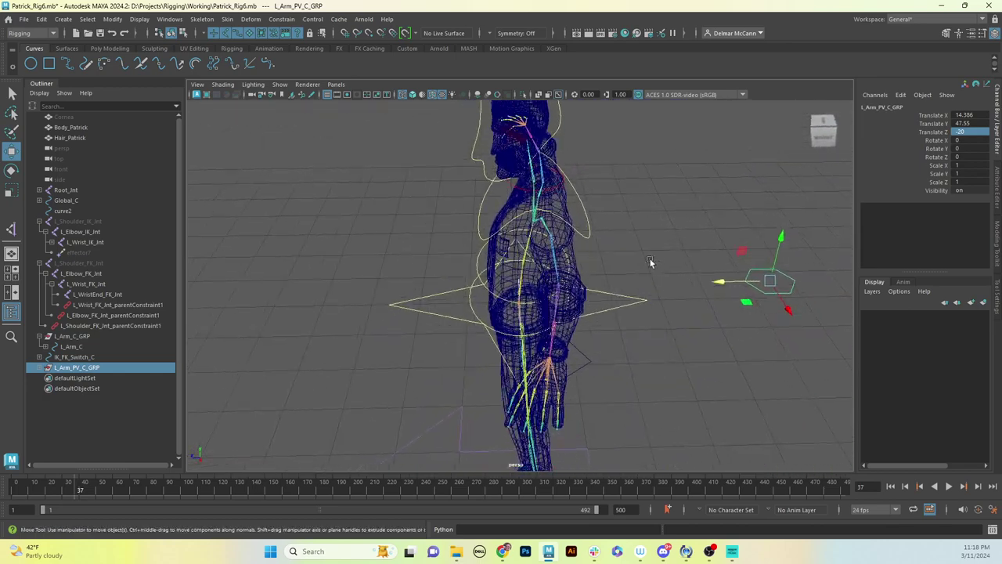
double_click(977, 133)
text(-25)
key(Return)
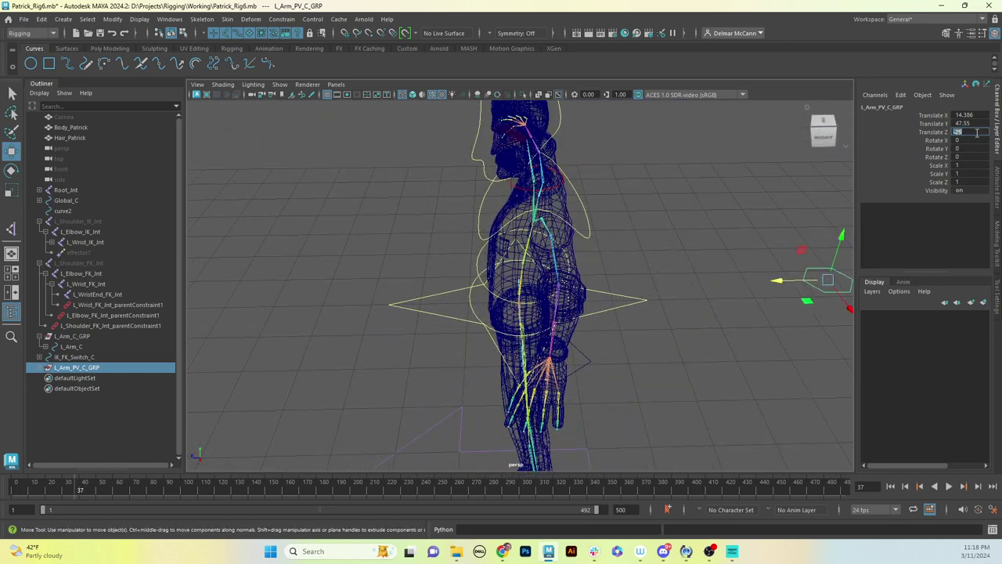
- Rotate all control vertices of L_Arm_PV_C upright so the curve faces the front, and return to object selection
alt+drag(693, 310, 738, 222)
click(738, 223)
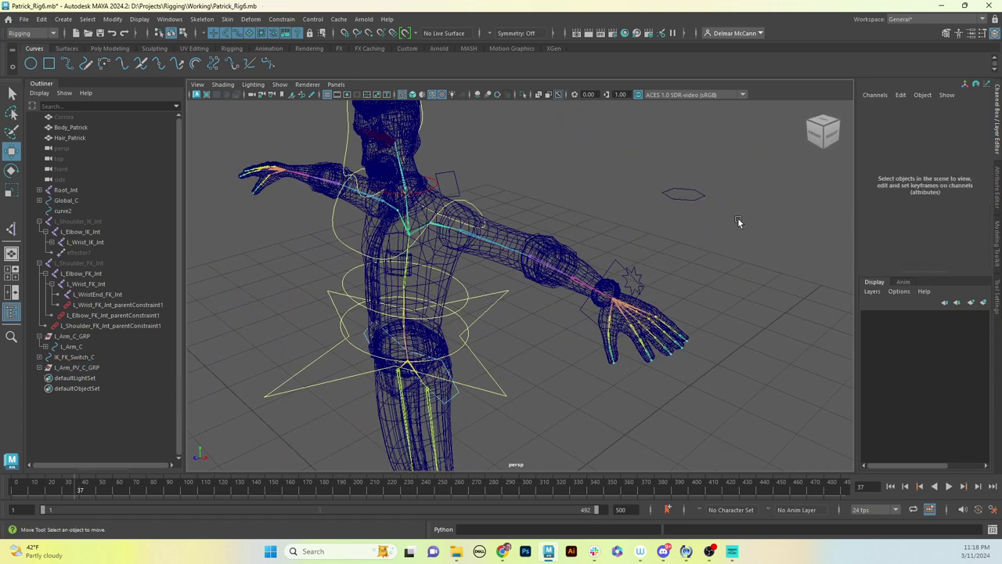
click(699, 201)
key(F8)
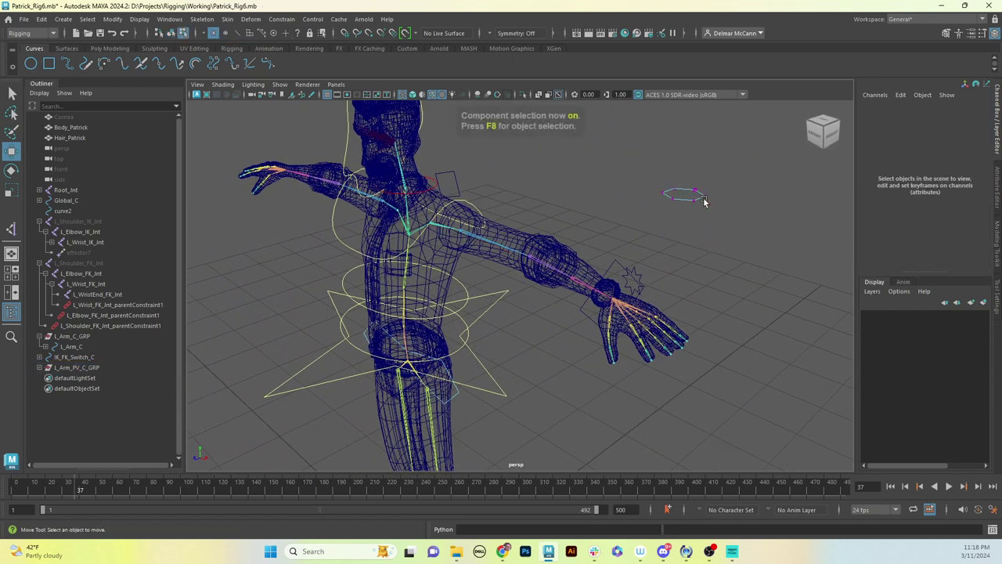
drag(647, 172, 770, 245)
key(e)
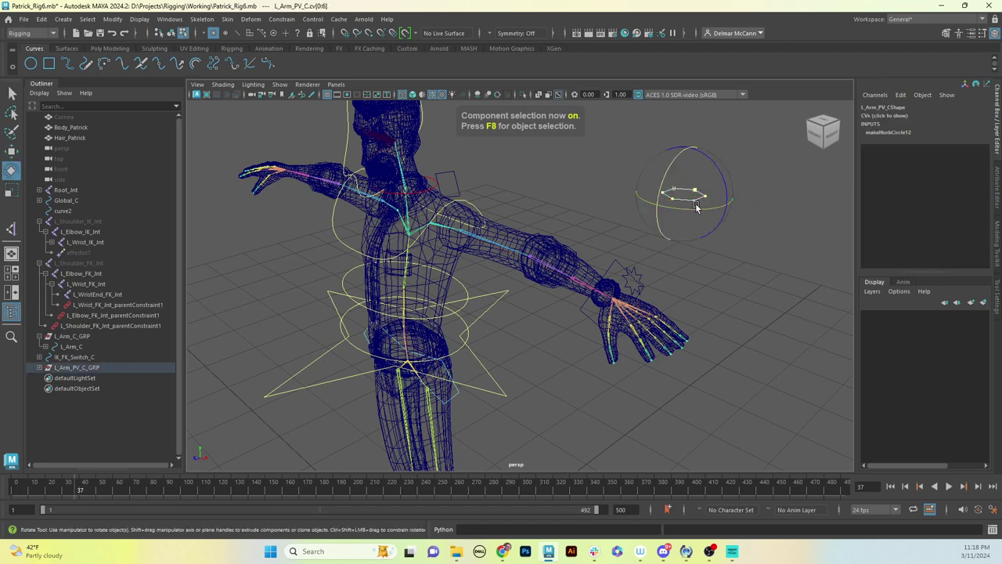
drag(724, 213, 662, 242)
key(F8)
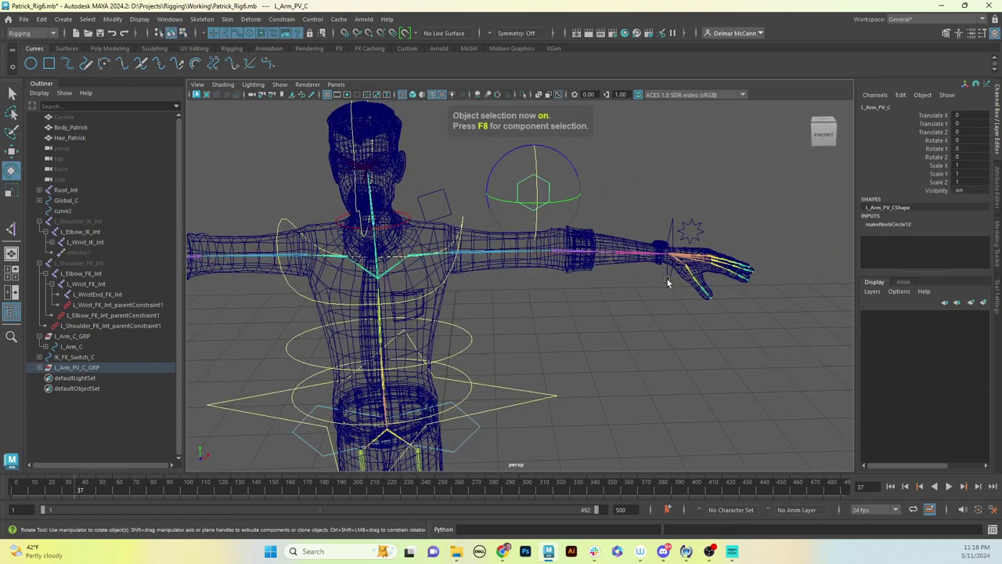
- Create a Pole Vector constraint from L_Arm_PV_C to the Lik_Arm IK handle under L_Arm_C
alt+right_drag(566, 318, 715, 260)
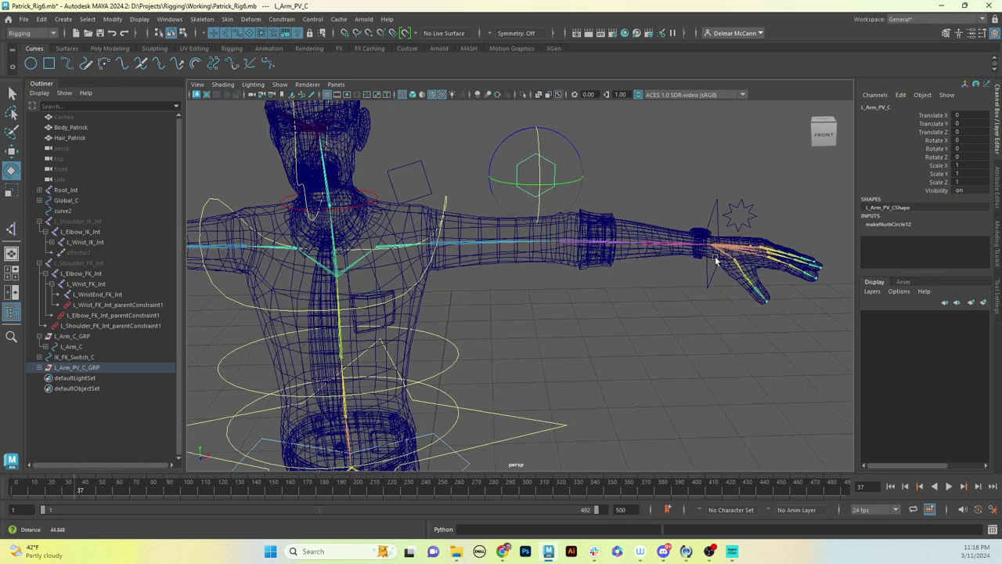
scroll(715, 261, up, 4)
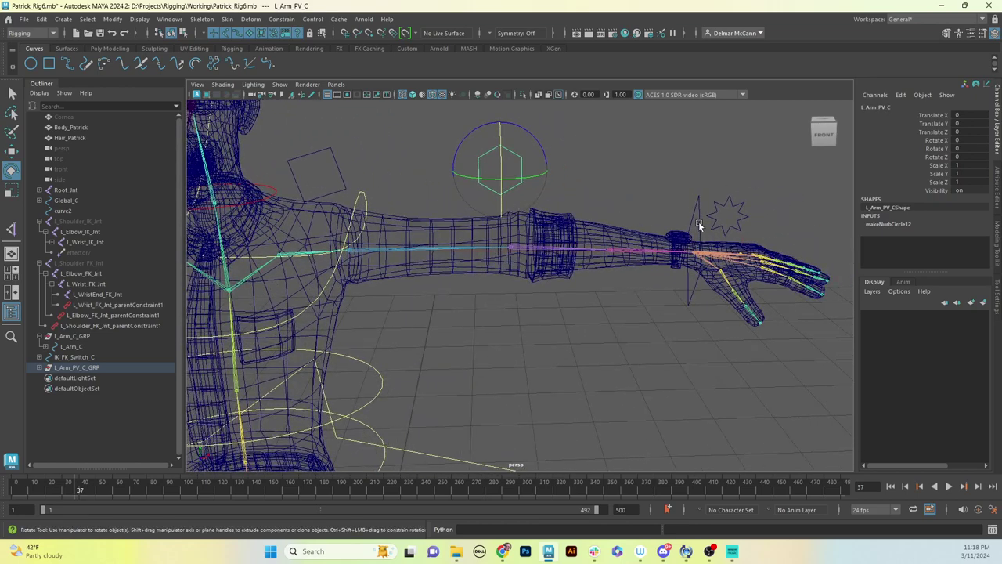
click(71, 347)
click(47, 348)
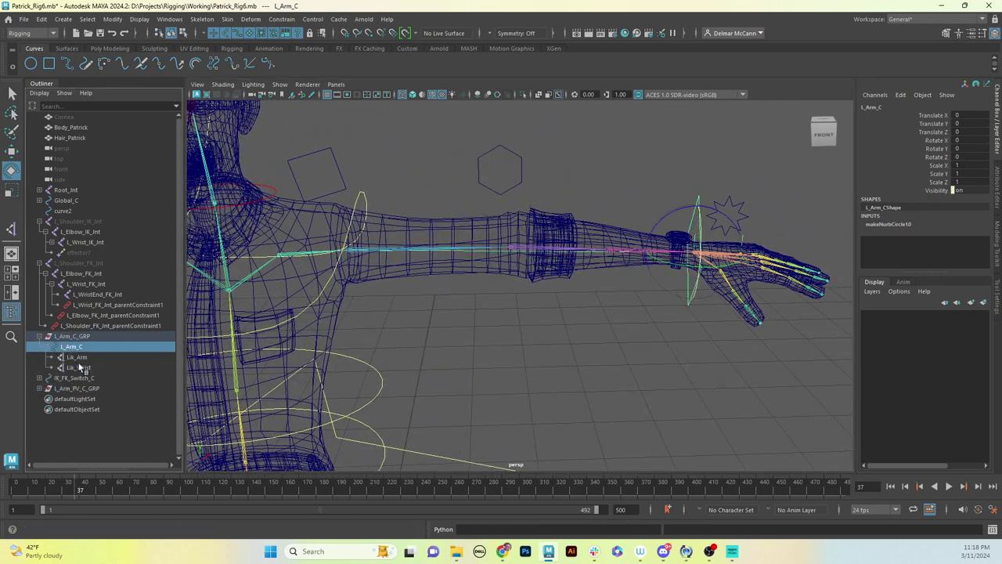
click(522, 175)
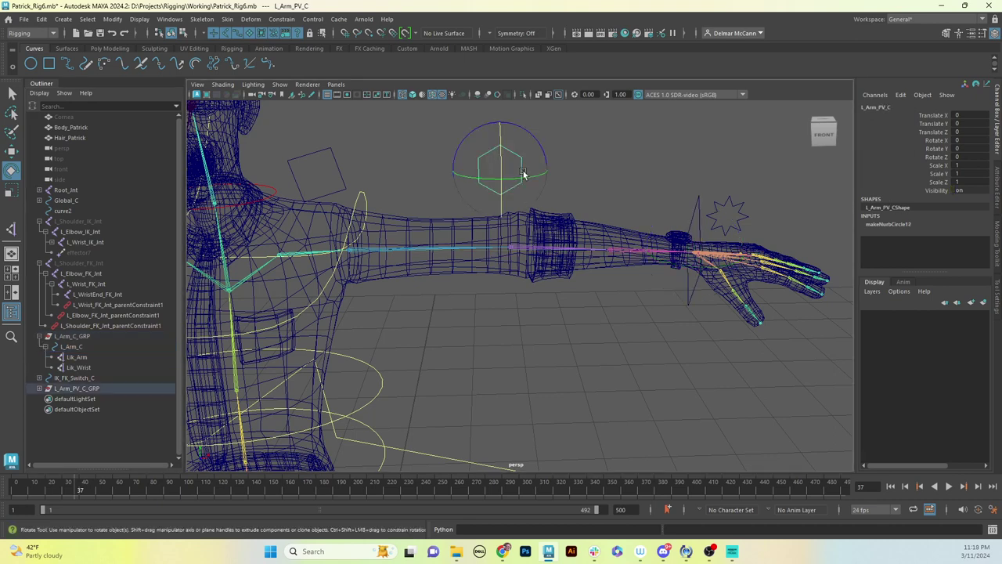
click(78, 357)
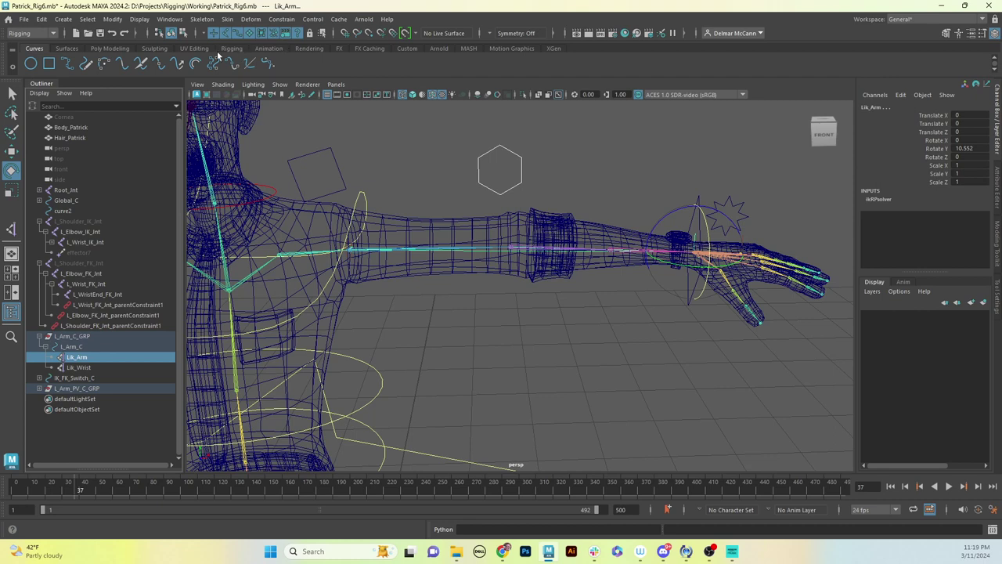
click(280, 19)
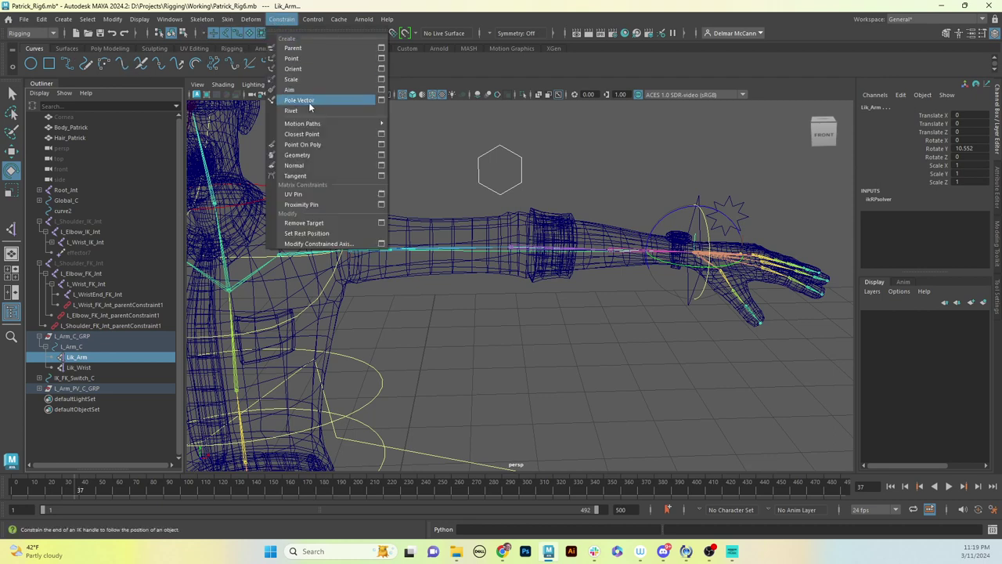
click(299, 100)
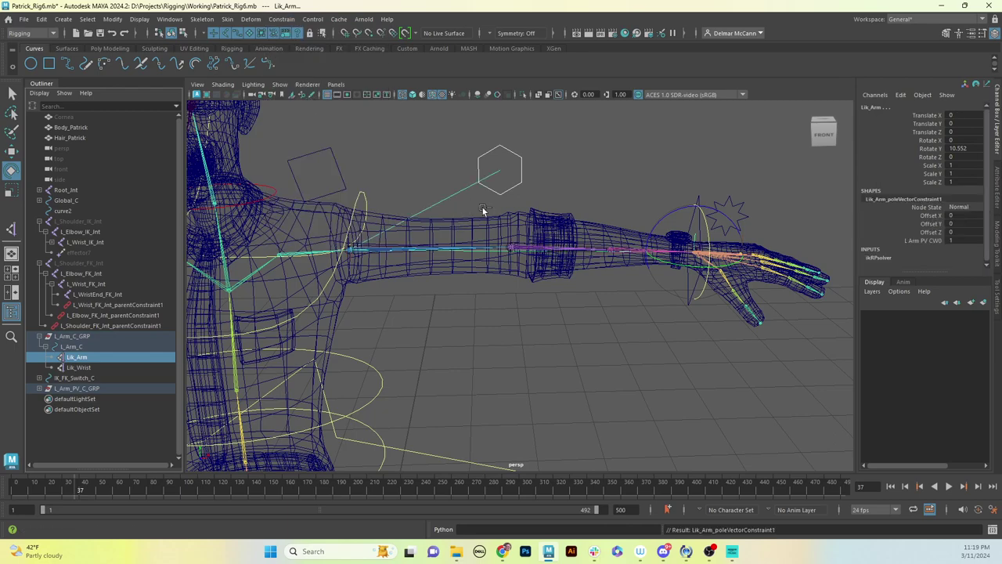
- Test the pole vector by moving L_Arm_PV_C down along Y twice, undoing each move
alt+drag(482, 210, 593, 166)
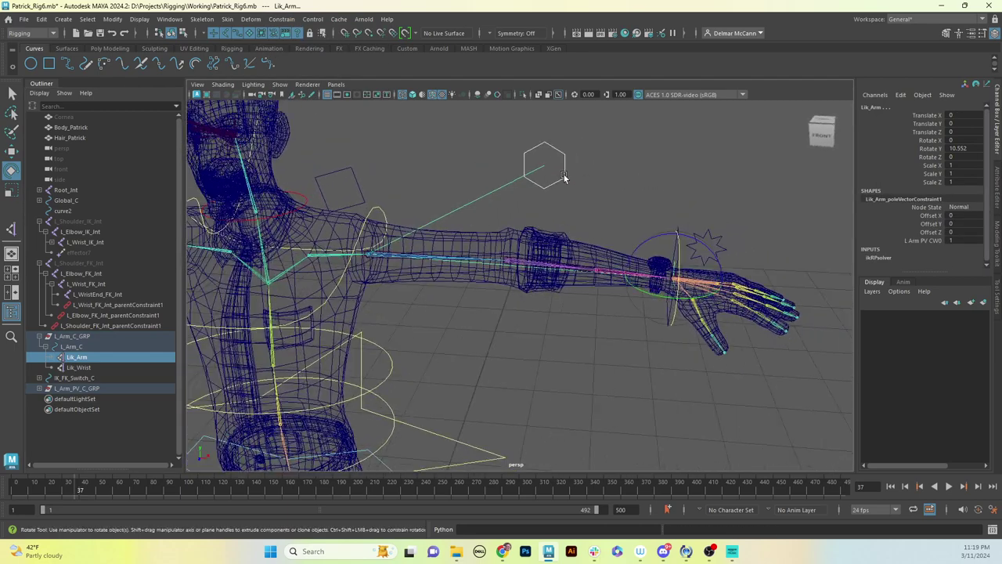
click(592, 171)
key(w)
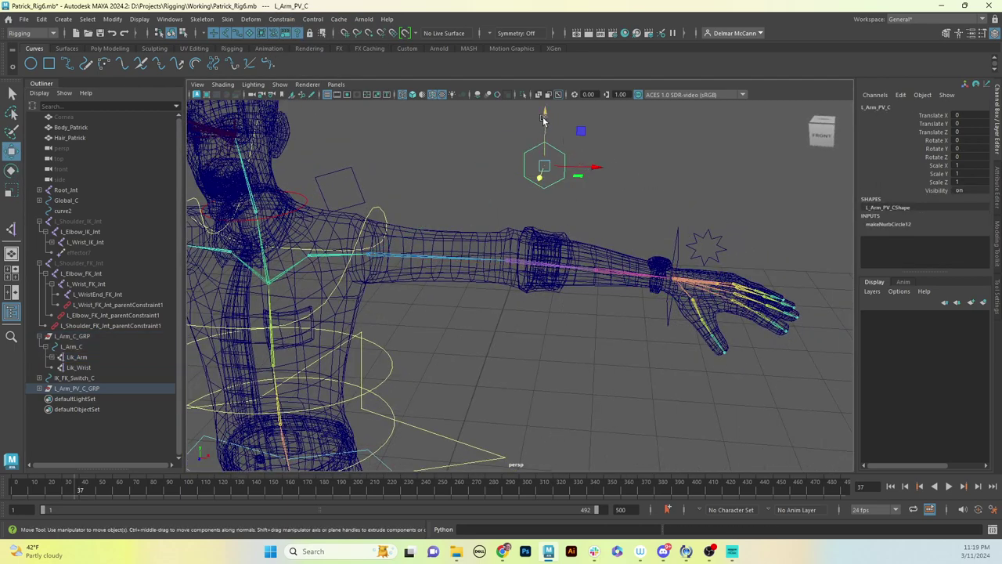
drag(546, 122, 533, 224)
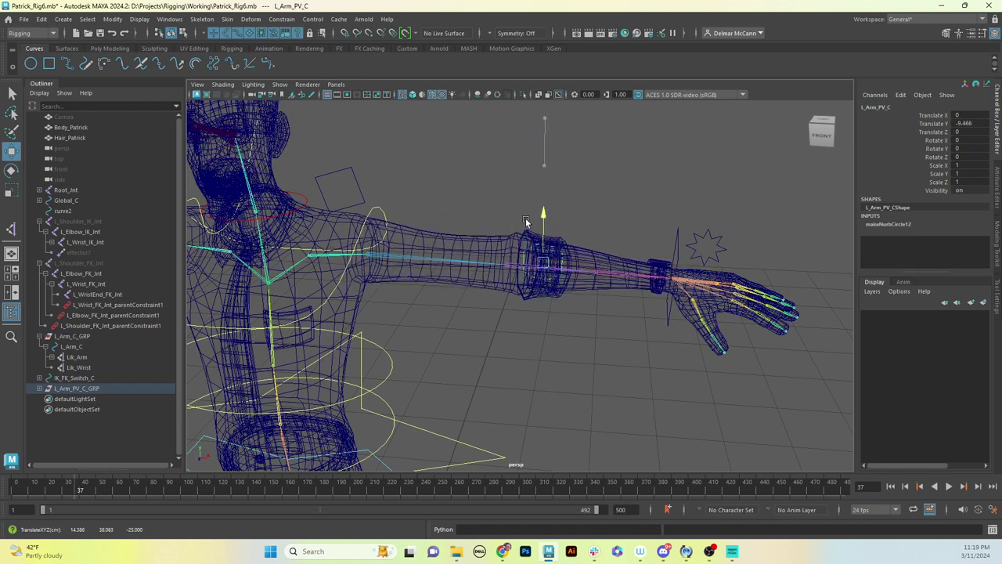
key(ctrl+z)
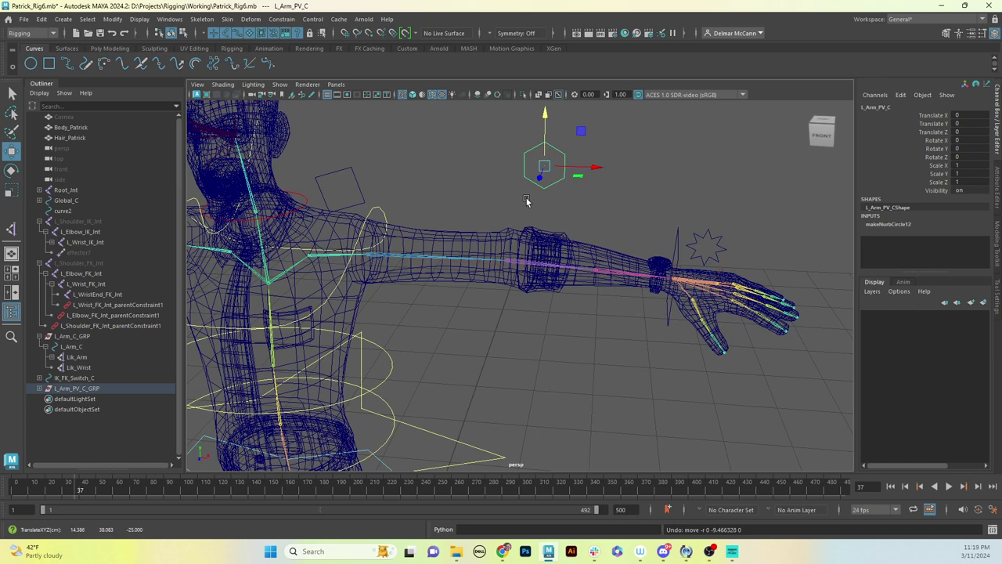
mouse_move(544, 117)
mouse_down()
mouse_move(542, 230)
mouse_move(537, 106)
mouse_move(538, 231)
mouse_move(544, 129)
mouse_up()
middle_drag(514, 135, 508, 166)
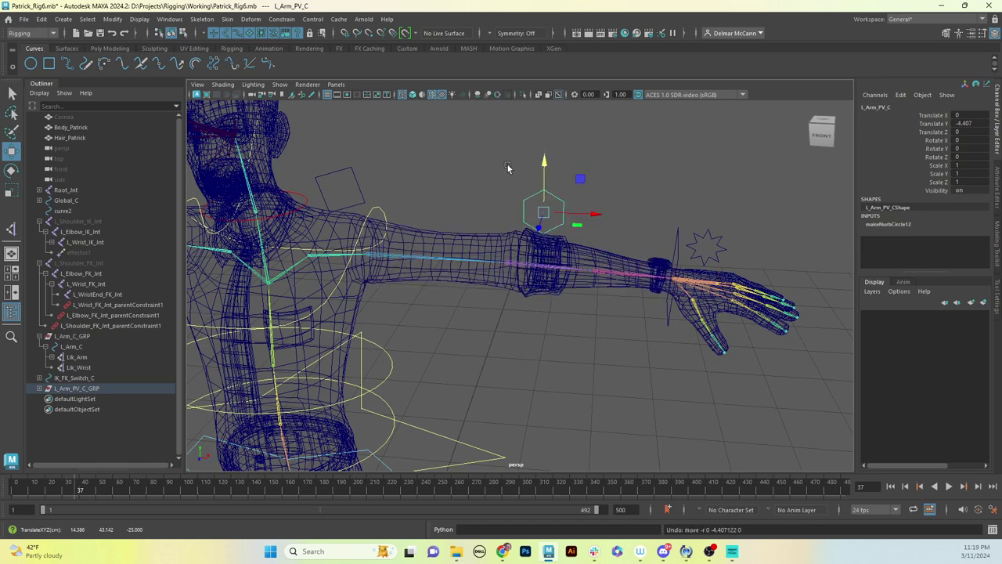
key(ctrl+z)
- Parent L_Arm_PV_C_GRP under the left clavicle control L_Clavicle_C and clear the selection
alt+drag(599, 364, 635, 321)
click(98, 389)
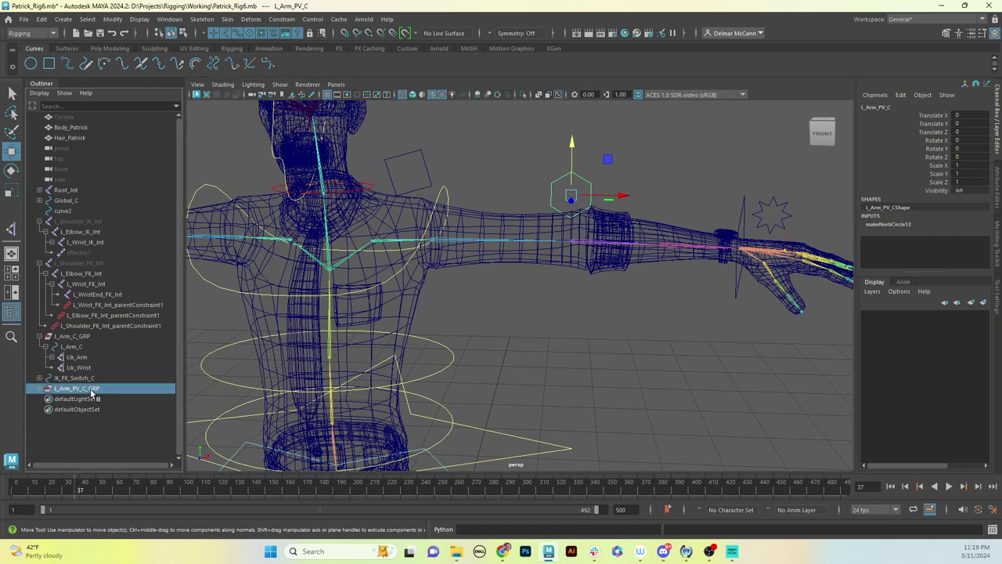
alt+drag(517, 385, 486, 352)
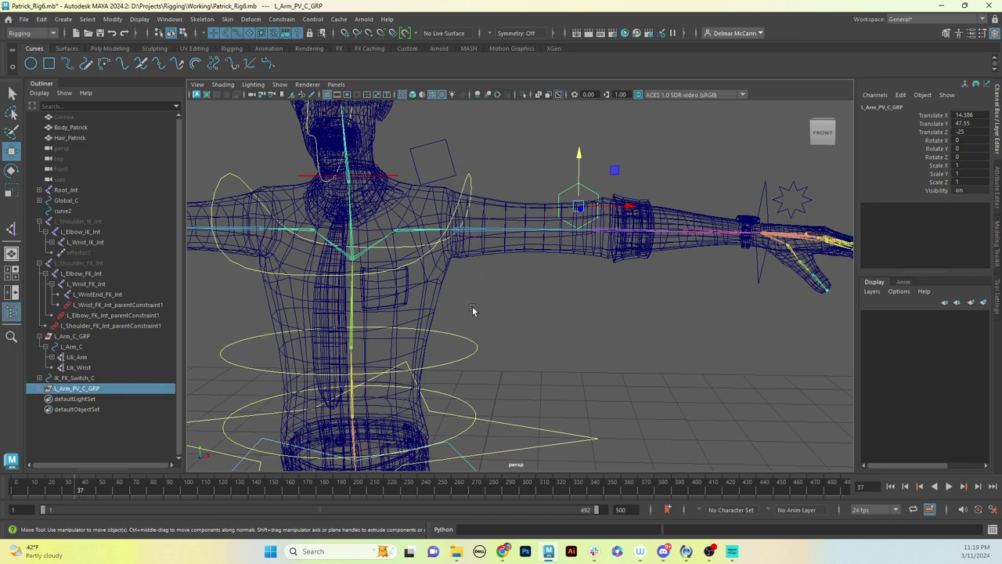
alt+drag(511, 432, 647, 340)
mouse_move(550, 357)
alt+mouse_down()
mouse_move(510, 159)
mouse_move(402, 385)
mouse_move(537, 447)
mouse_move(453, 397)
mouse_move(433, 407)
mouse_move(508, 397)
mouse_move(512, 384)
mouse_move(555, 365)
alt+mouse_up()
alt+right_drag(556, 366, 515, 407)
alt+drag(515, 407, 573, 309)
alt+right_drag(573, 308, 534, 252)
alt+drag(534, 252, 482, 223)
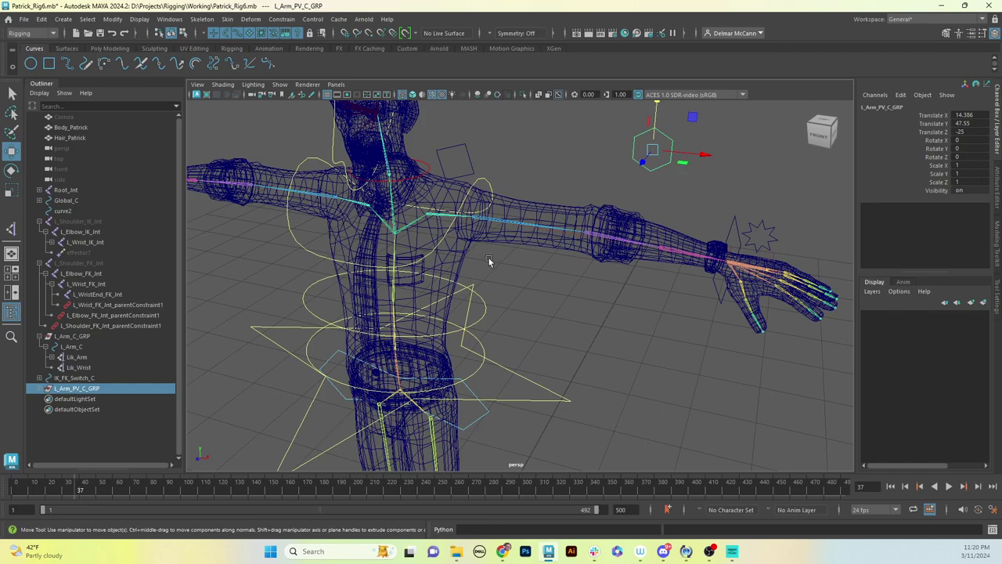
mouse_move(489, 262)
alt+mouse_down()
mouse_move(540, 251)
mouse_move(505, 252)
alt+mouse_up()
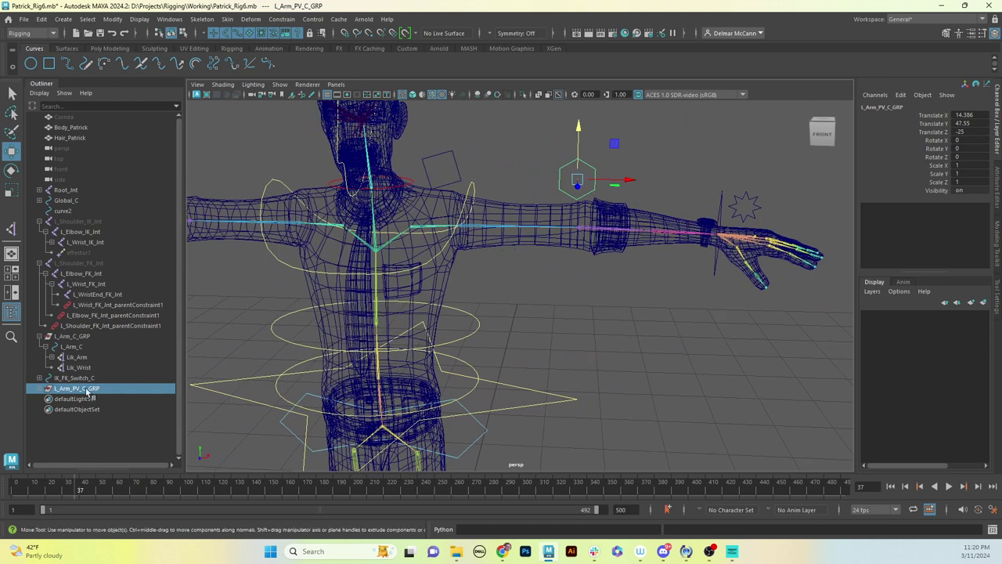
click(458, 172)
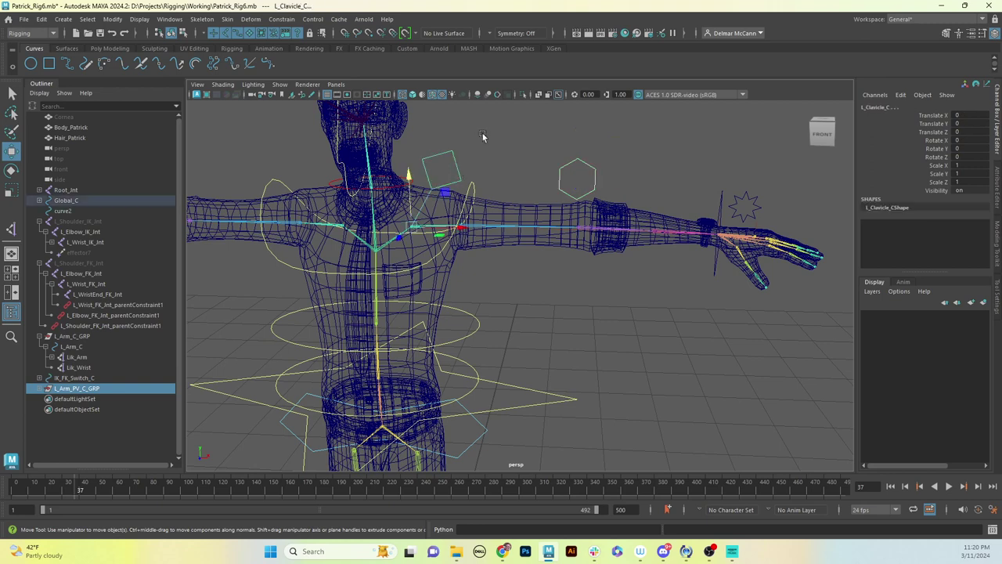
key(p)
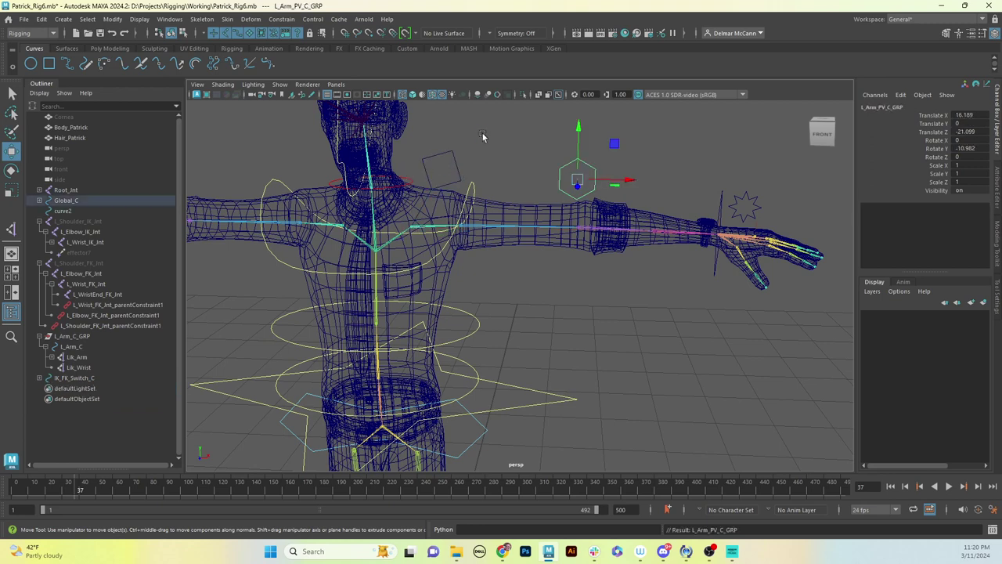
click(646, 312)
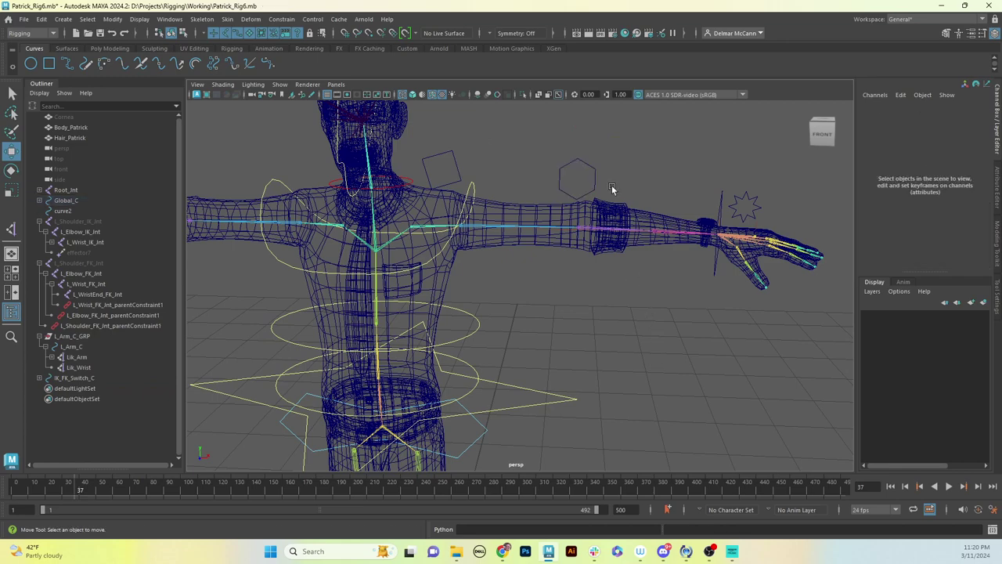
- Open the Connection Editor with L_Arm_C loaded as the output object and L_Arm_PV_C as the input object
click(595, 180)
mouse_move(630, 267)
alt+mouse_down()
mouse_move(603, 270)
mouse_move(628, 271)
alt+mouse_up()
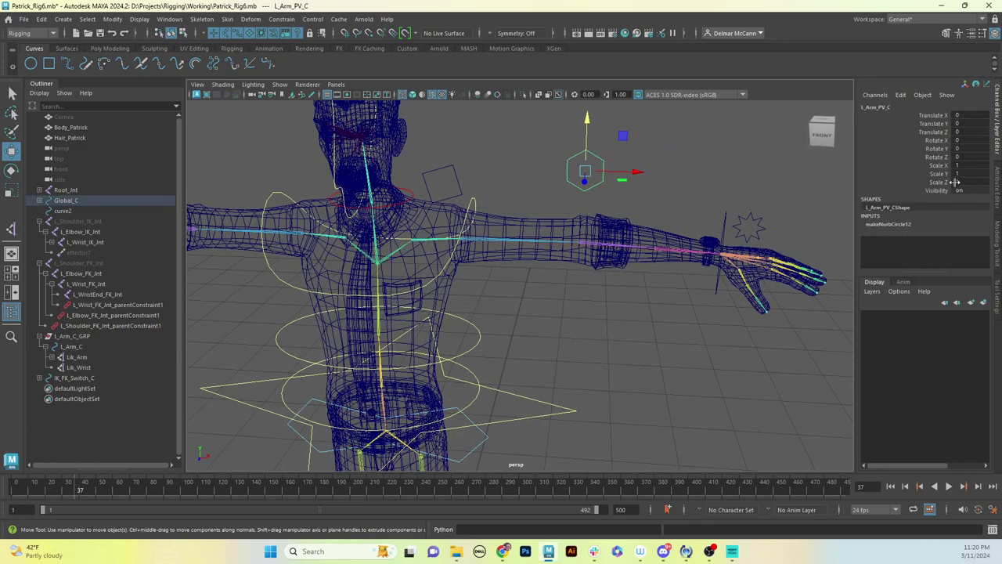
alt+drag(640, 204, 669, 197)
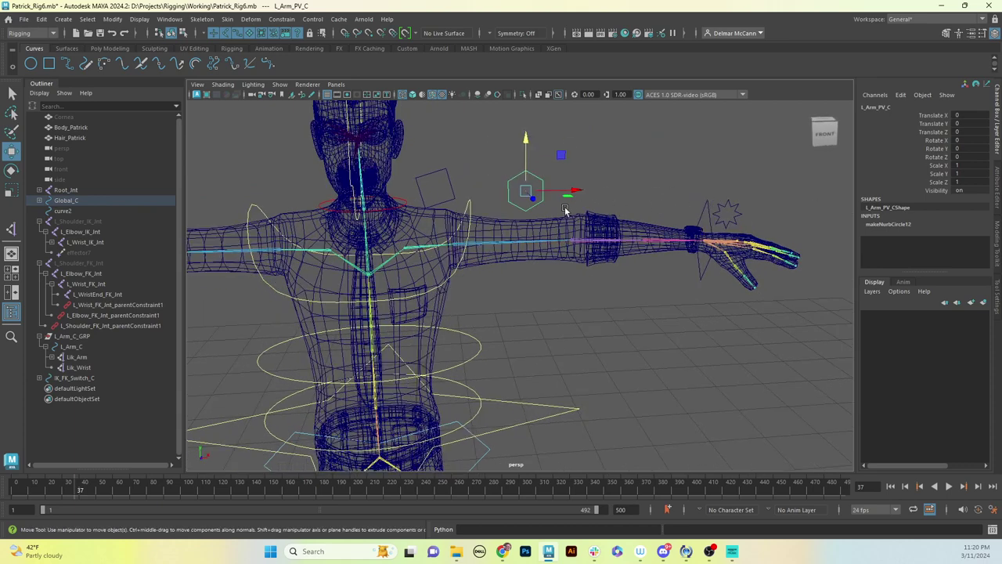
click(709, 197)
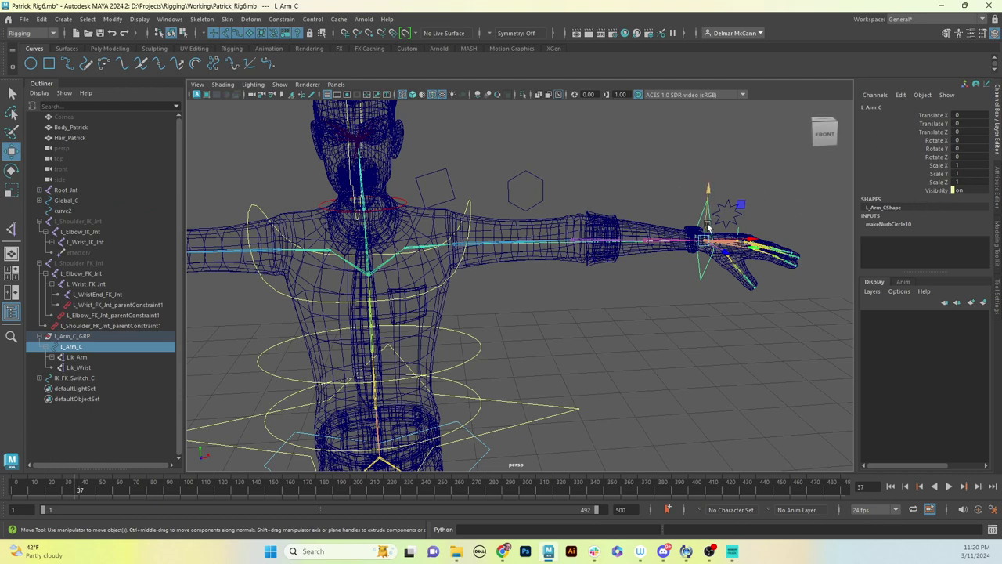
click(545, 194)
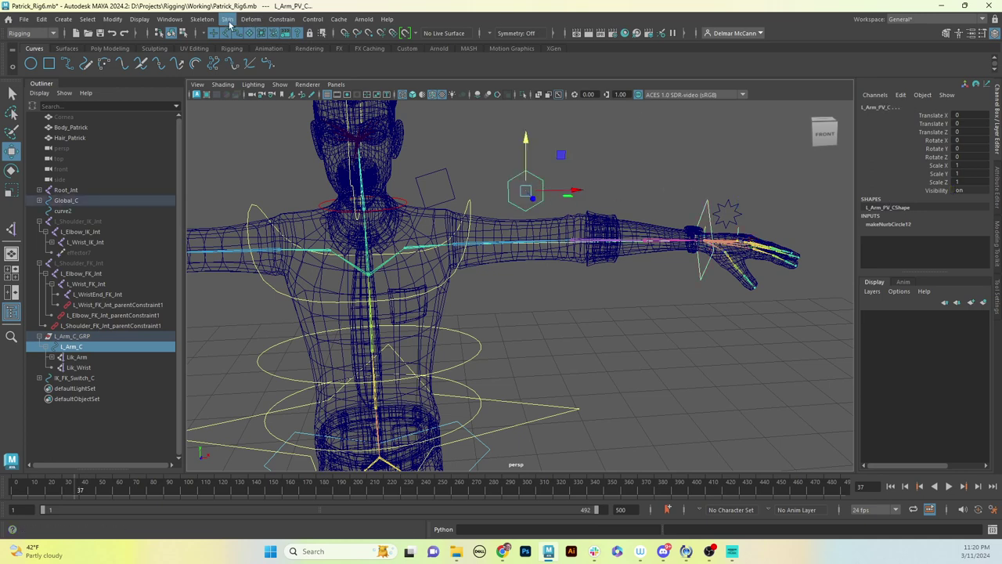
click(163, 20)
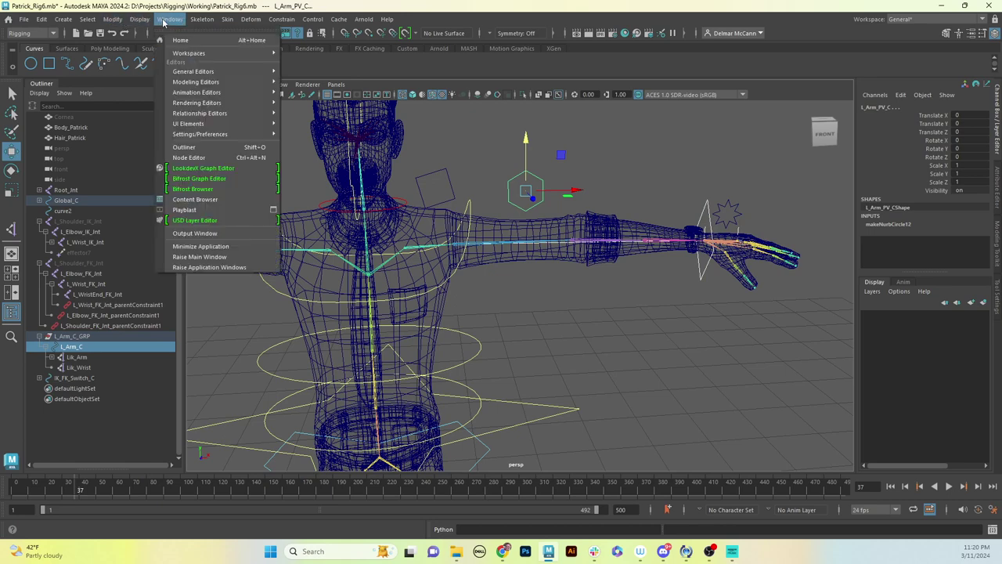
mouse_move(201, 71)
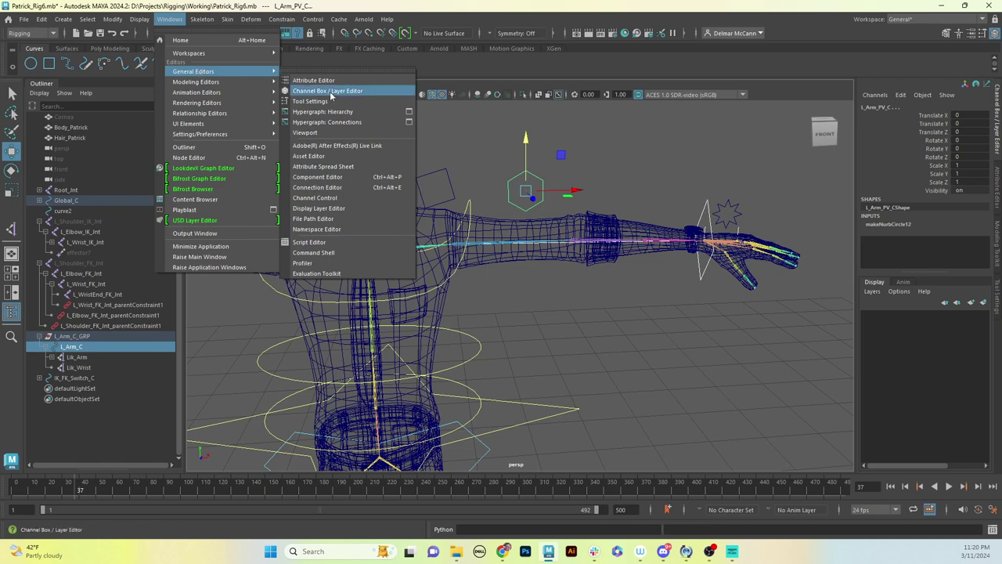
click(339, 188)
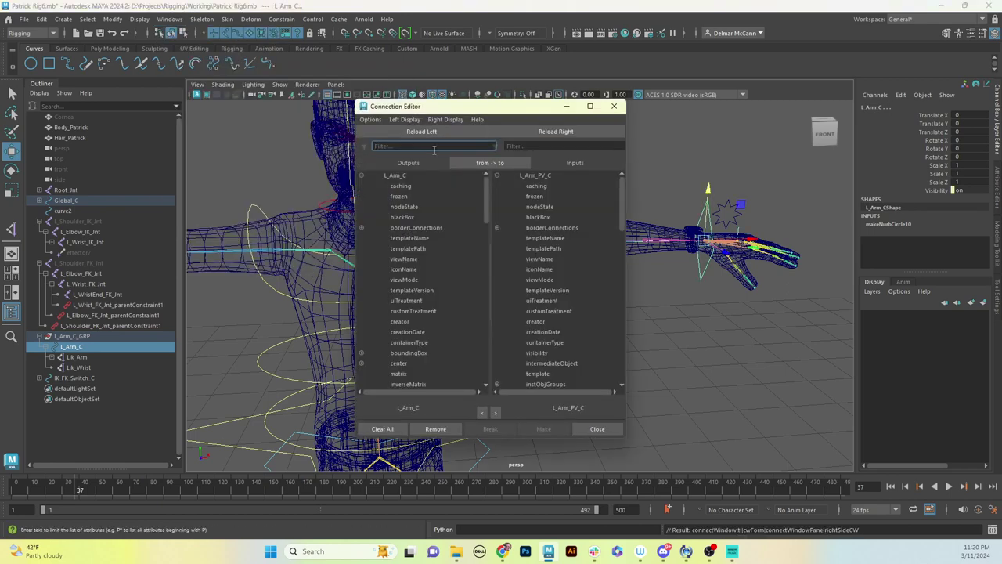
- Connect the visibility of L_Arm_C to the visibility of L_Arm_PV_C and minimize the Connection Editor
drag(509, 107, 406, 137)
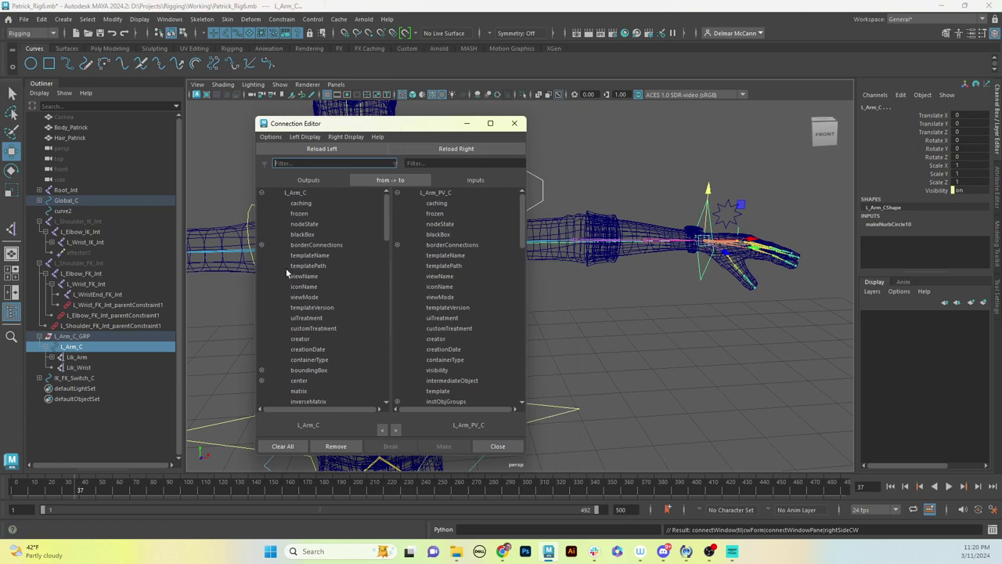
drag(396, 130, 354, 106)
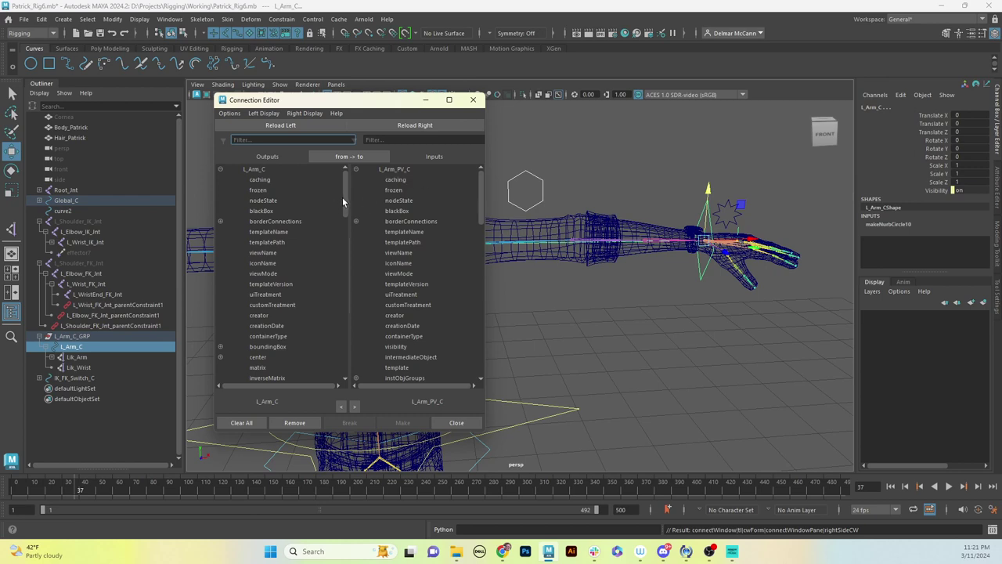
drag(342, 197, 343, 227)
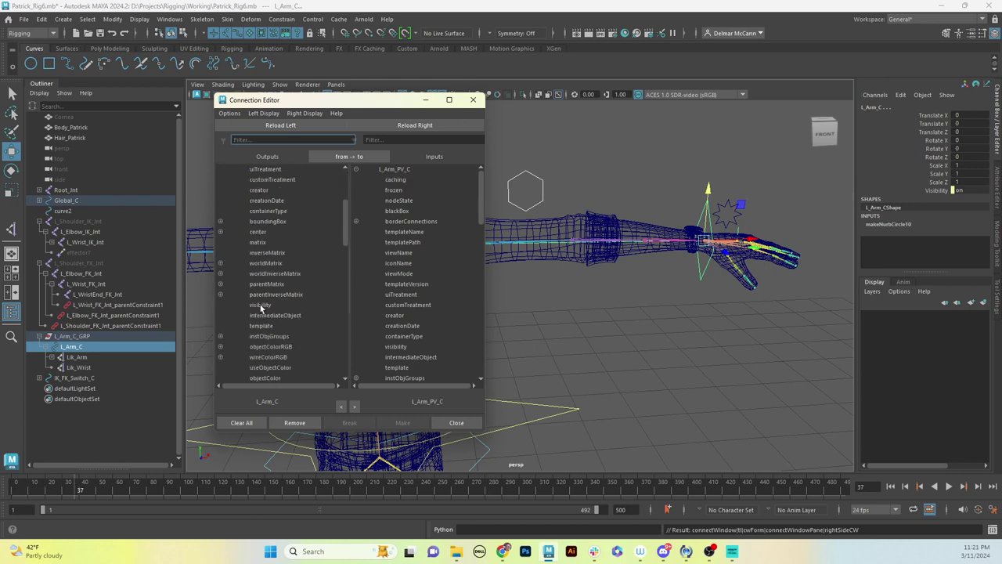
click(265, 306)
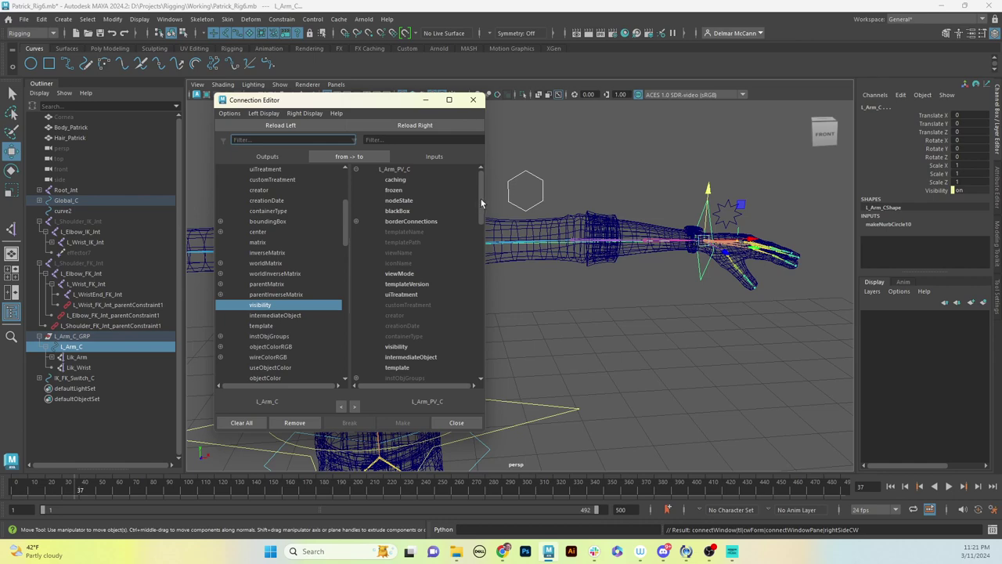
click(401, 346)
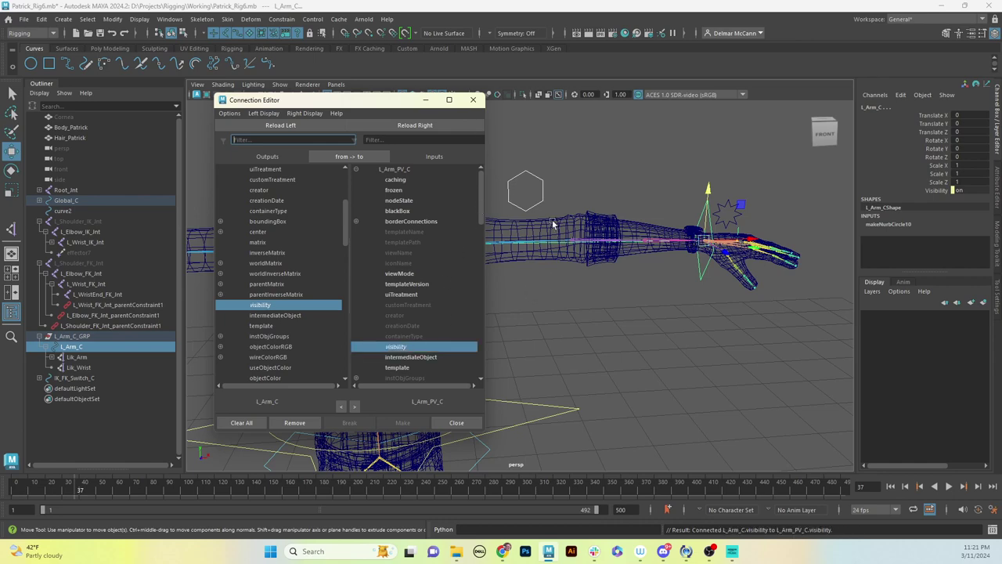
click(426, 100)
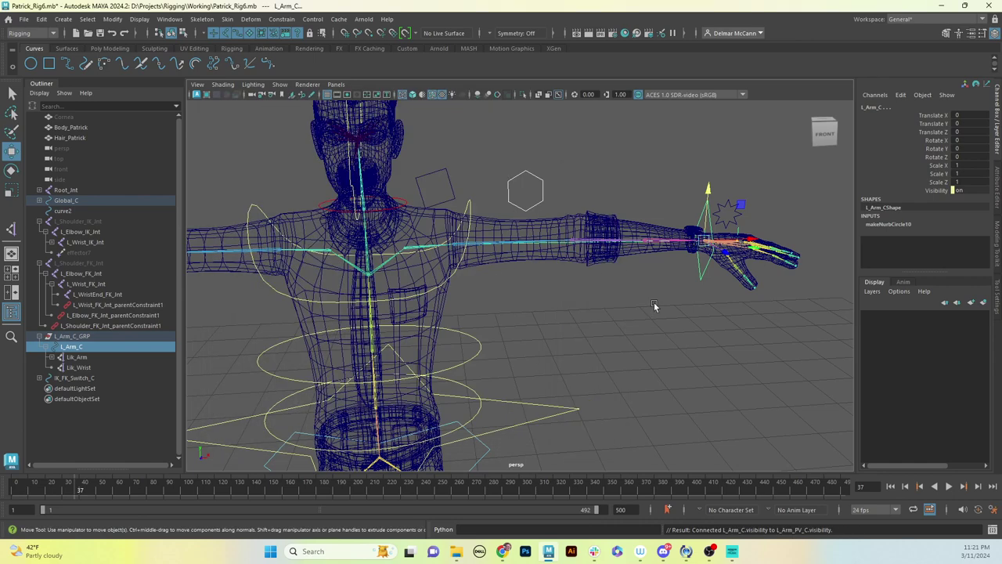
- Switch the left arm to FK by setting the IK FK attribute of IK_FK_Switch_C to off
click(730, 174)
click(728, 210)
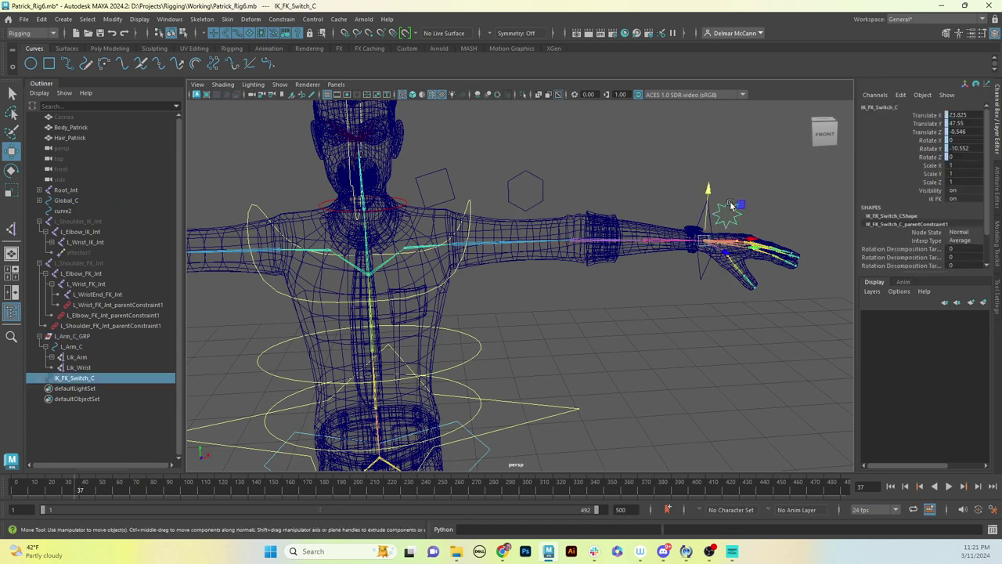
click(939, 199)
double_click(971, 198)
text(off)
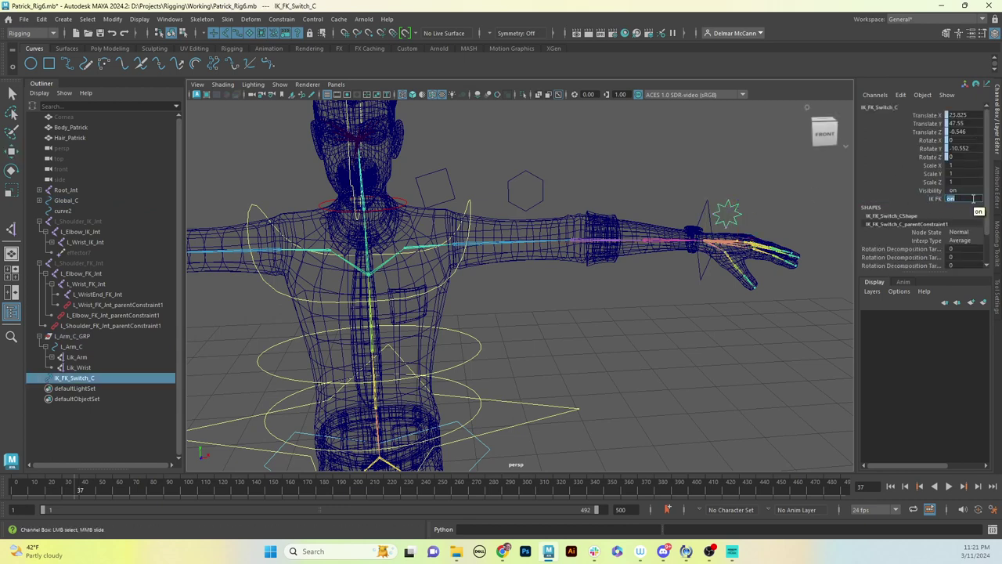
key(Return)
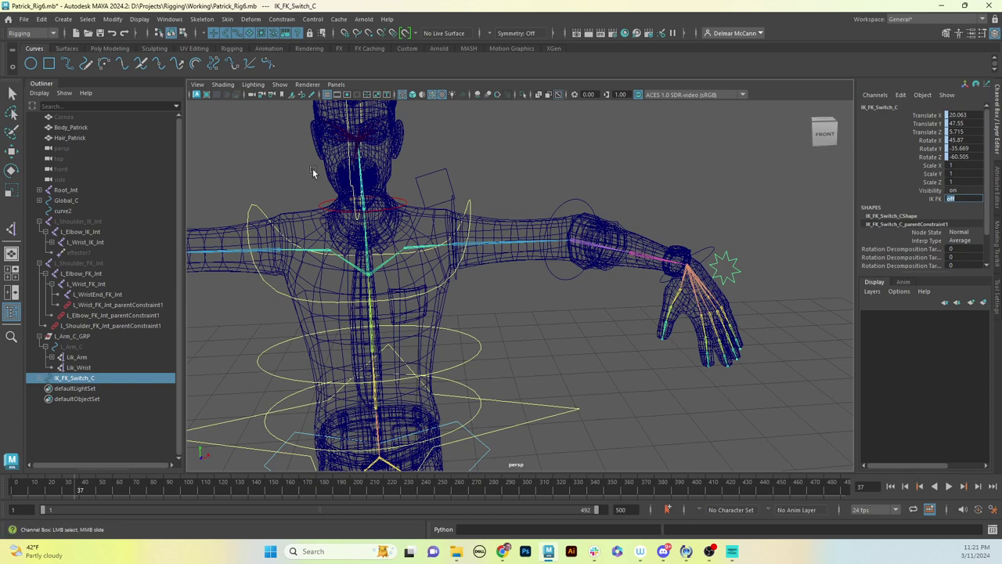
- Reset the left elbow control L_Elbow_C by setting its Rotate Y to 0
click(565, 206)
key(w)
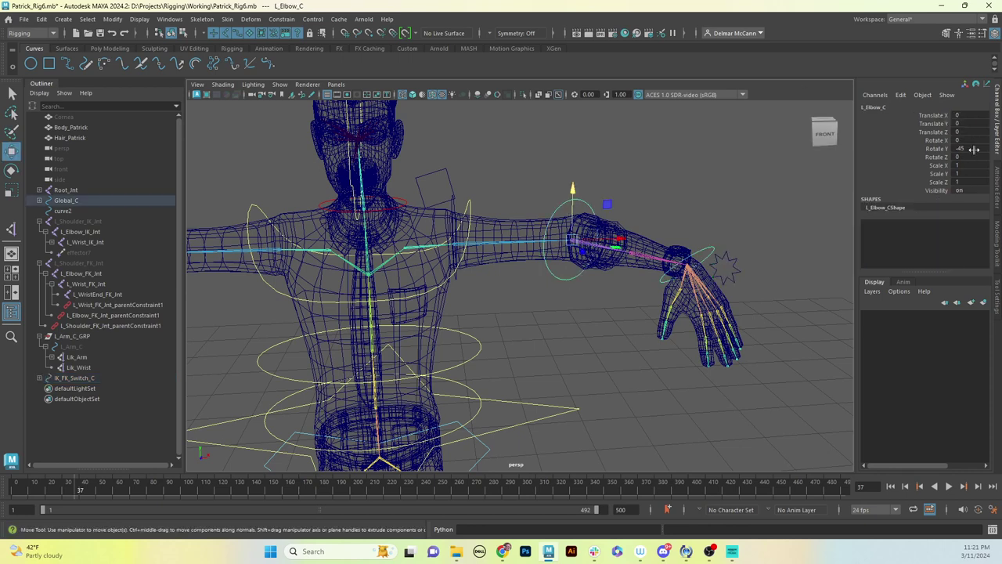
double_click(969, 149)
text(0)
key(Return)
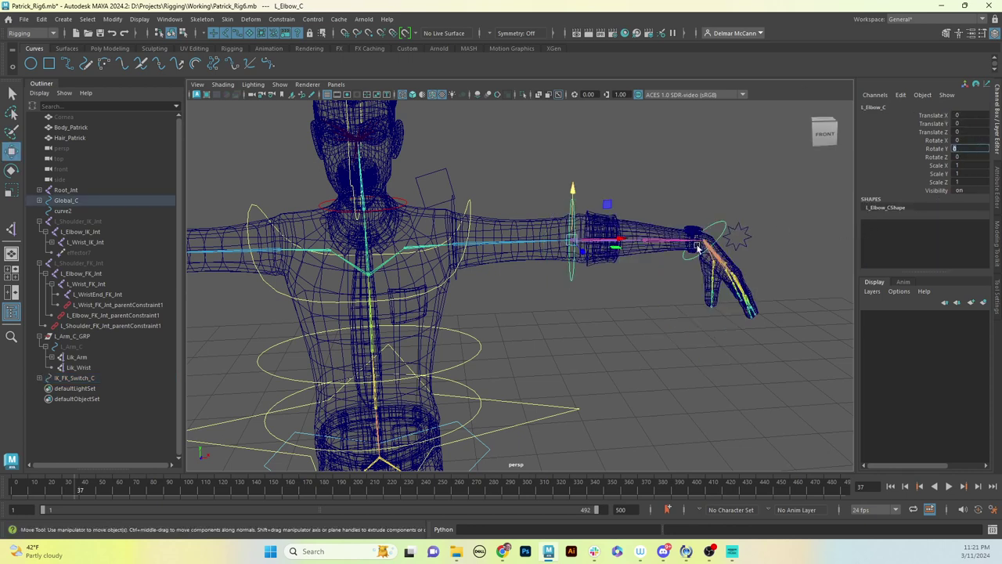
- Reset the left wrist control L_Wrist_C by setting its Rotate Z to 0, and clear the selection
click(721, 227)
double_click(973, 156)
text(0)
key(Return)
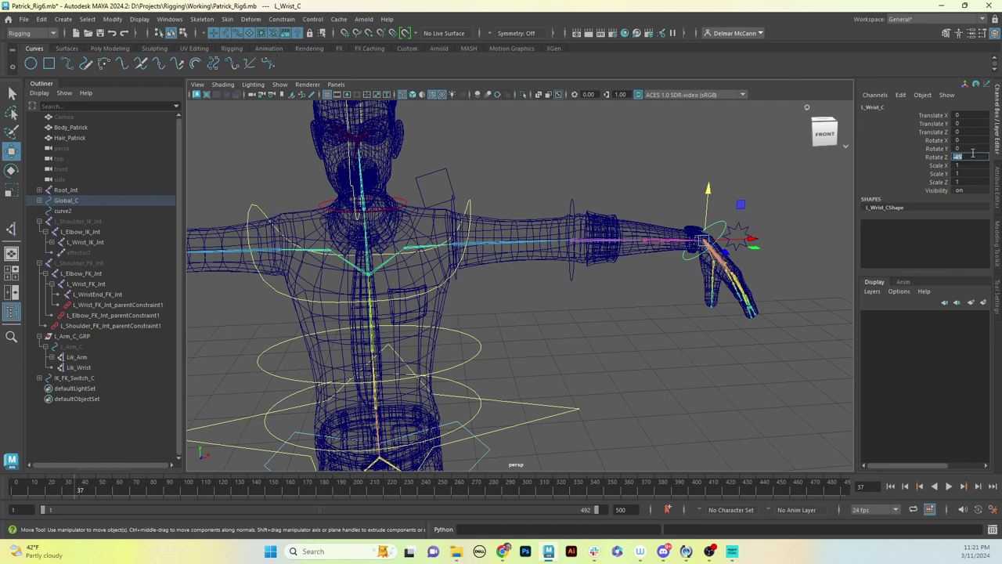
mouse_move(604, 290)
alt+mouse_down()
mouse_move(593, 299)
mouse_move(618, 290)
alt+mouse_up()
click(619, 289)
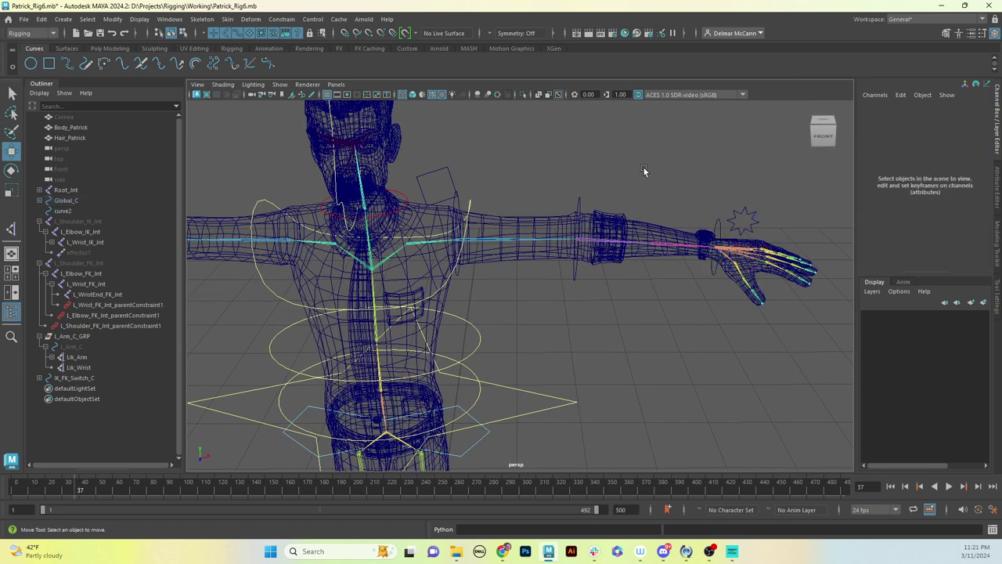
- Select IK_FK_Switch_C and examine both arms of the rig from several angles
click(756, 218)
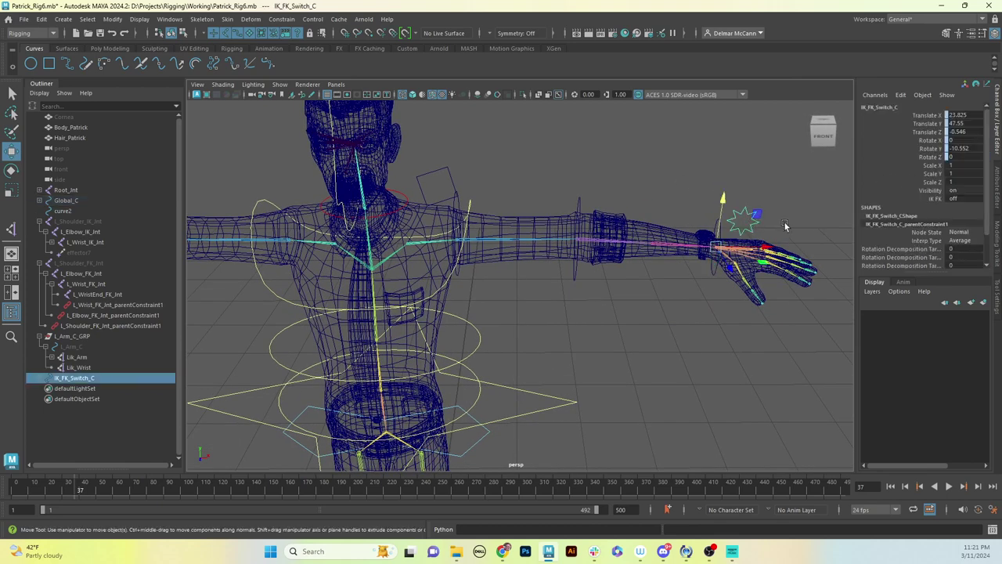
alt+drag(755, 217, 776, 205)
alt+drag(656, 305, 687, 279)
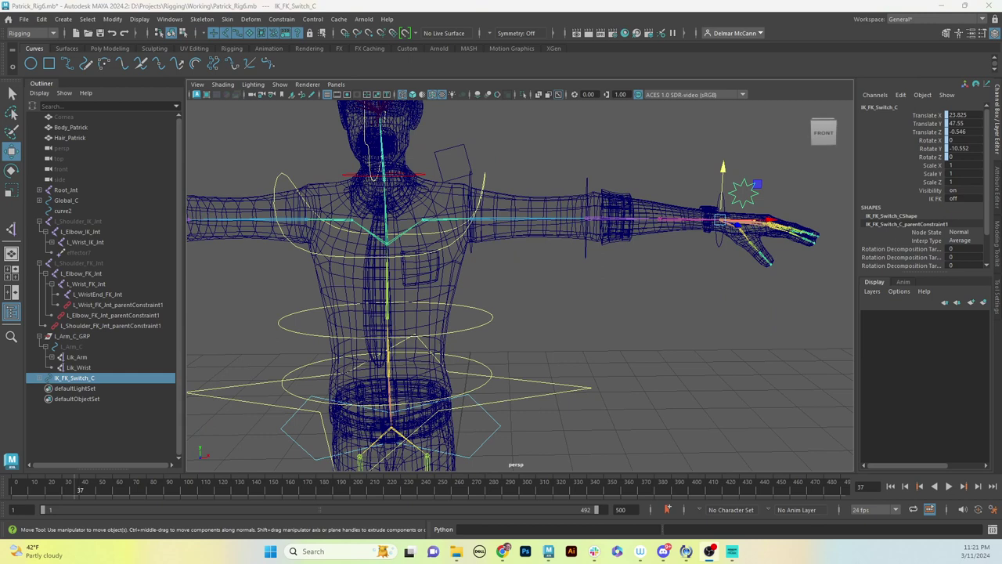
alt+drag(662, 325, 707, 316)
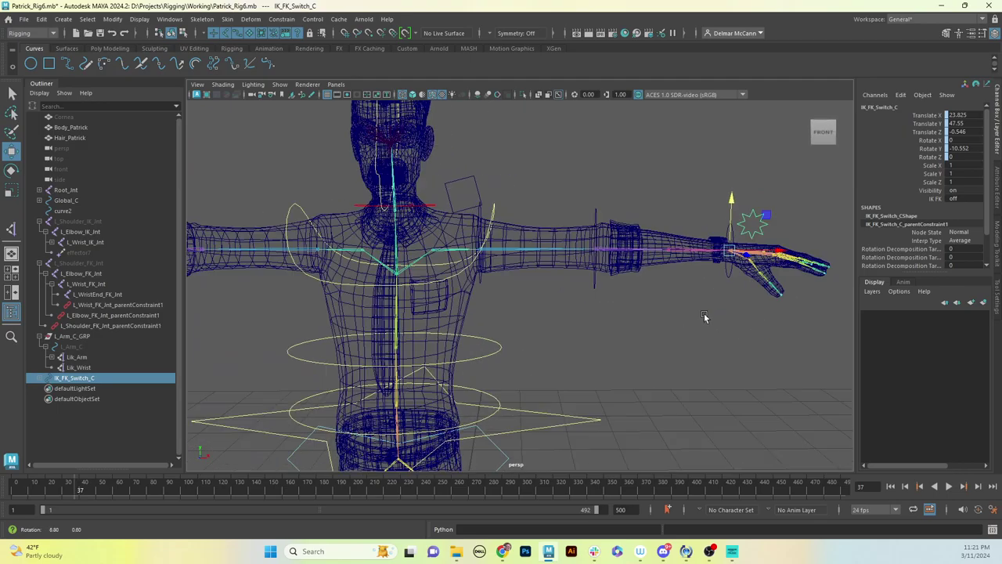
alt+right_drag(707, 316, 678, 326)
alt+drag(678, 326, 552, 178)
alt+middle_drag(383, 267, 751, 209)
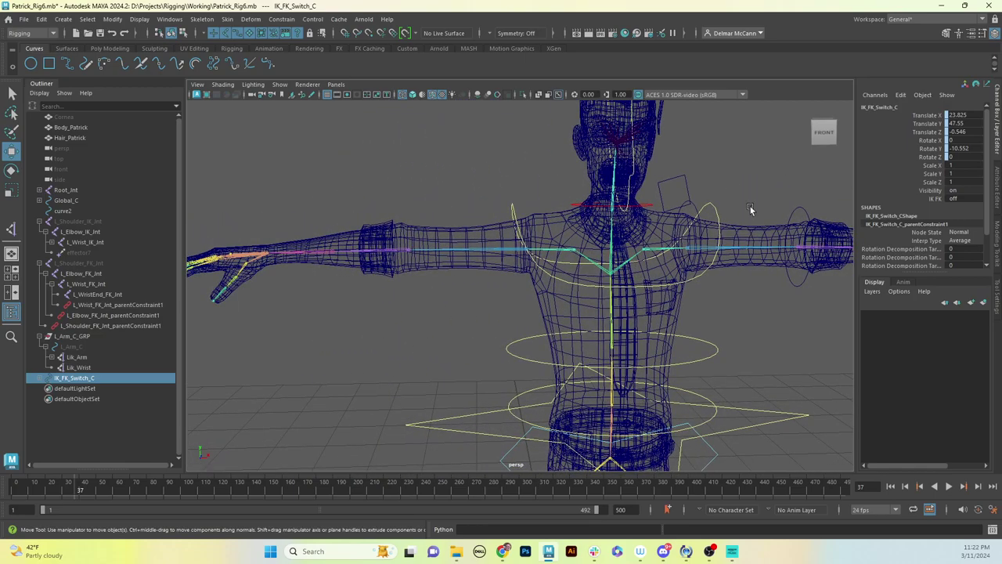
alt+drag(303, 275, 546, 254)
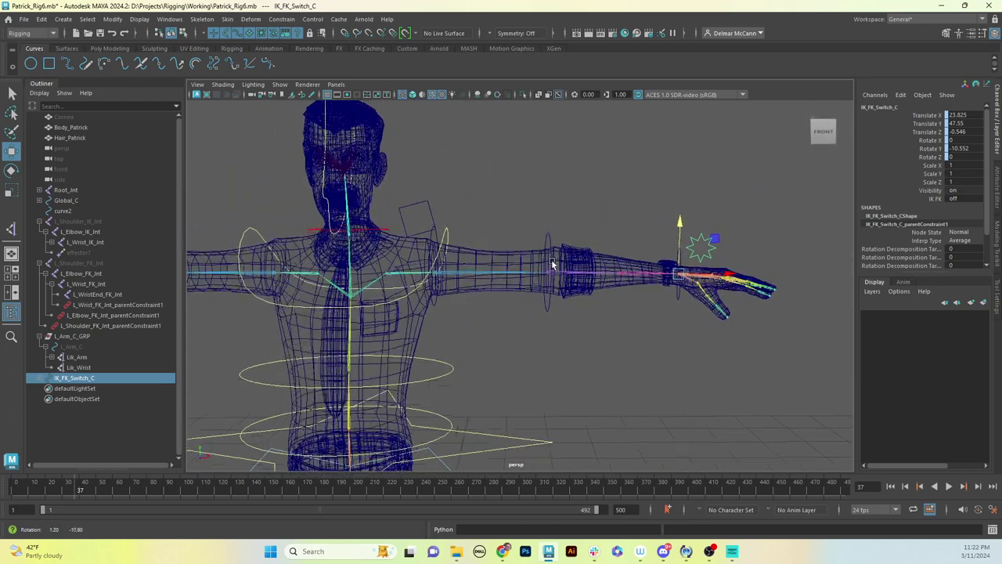
alt+drag(520, 206, 593, 202)
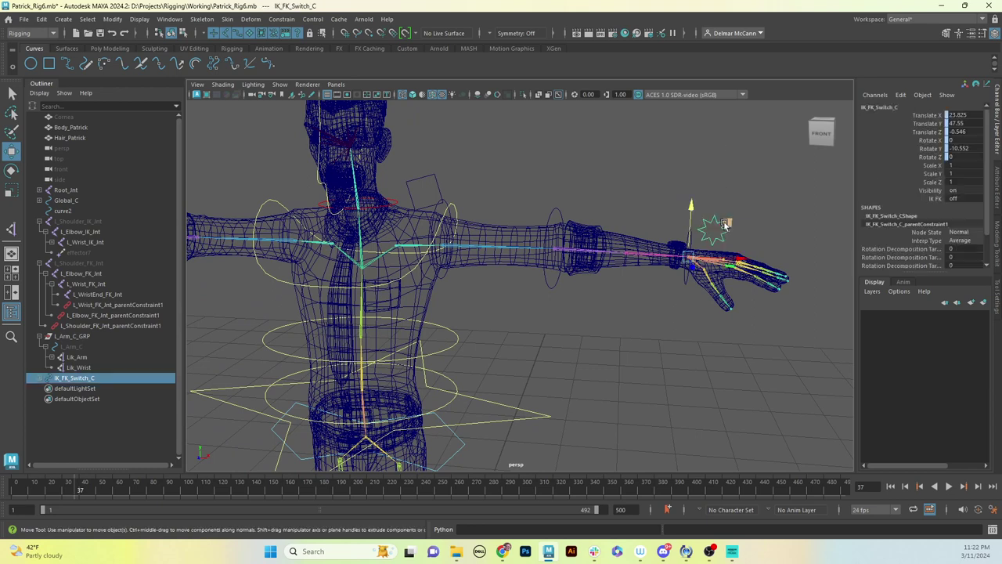
- Hide the IK handles Lik_Arm and Lik_Wrist under L_Arm_C by setting their Visibility to 0
click(45, 346)
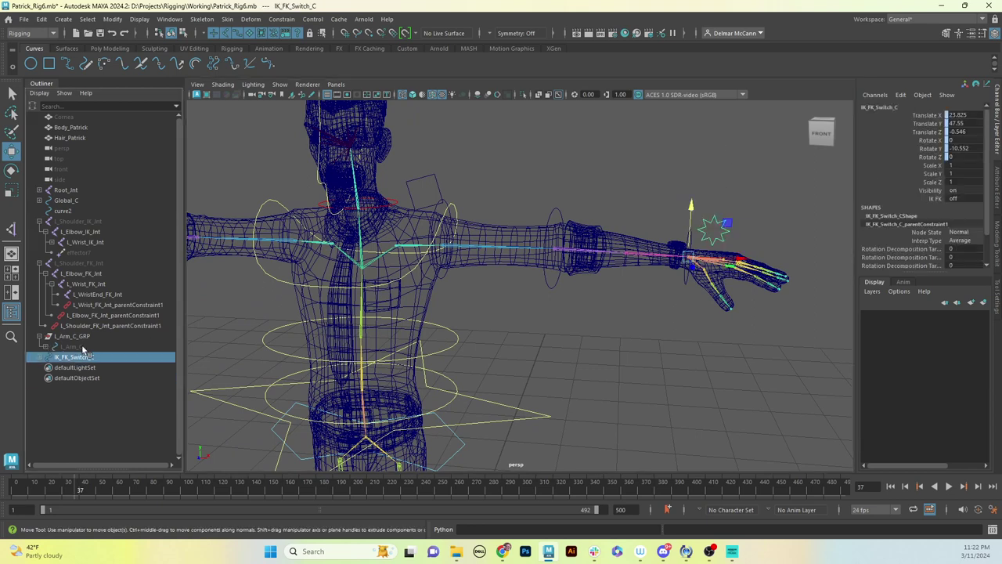
click(62, 346)
click(48, 346)
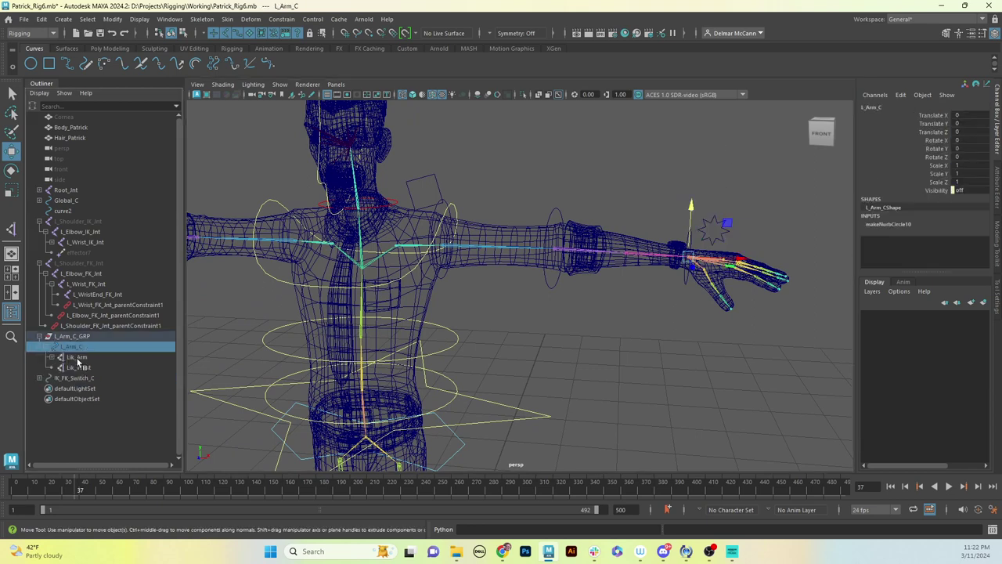
click(77, 357)
shift+click(78, 368)
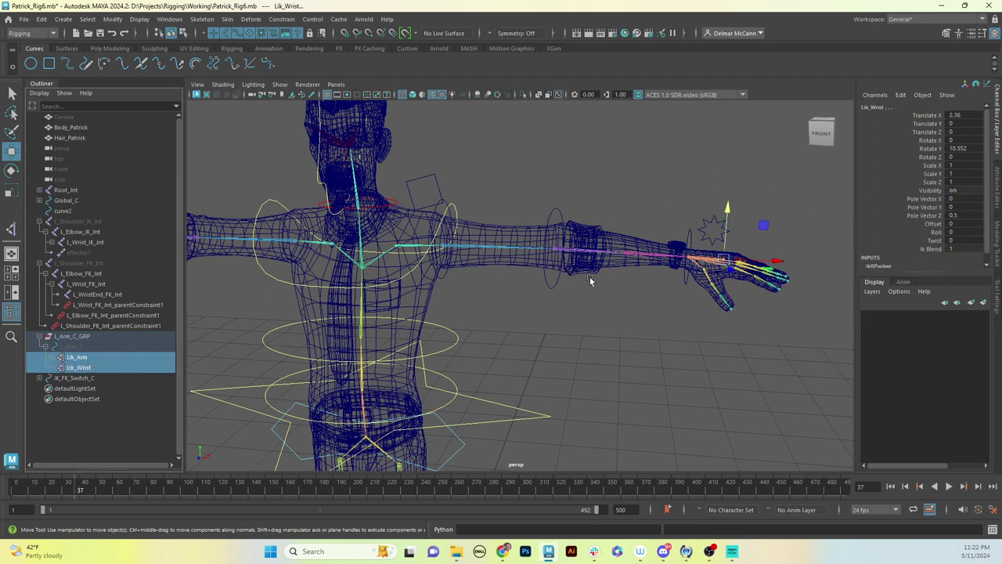
click(964, 191)
text(0)
key(Return)
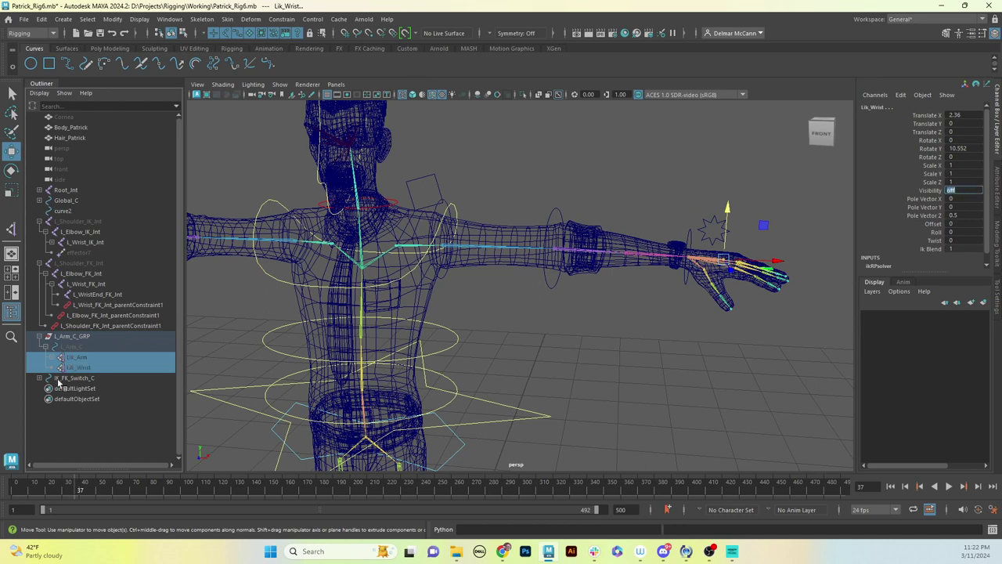
- Parent L_Arm_C_GRP under the root control Root_C
click(76, 338)
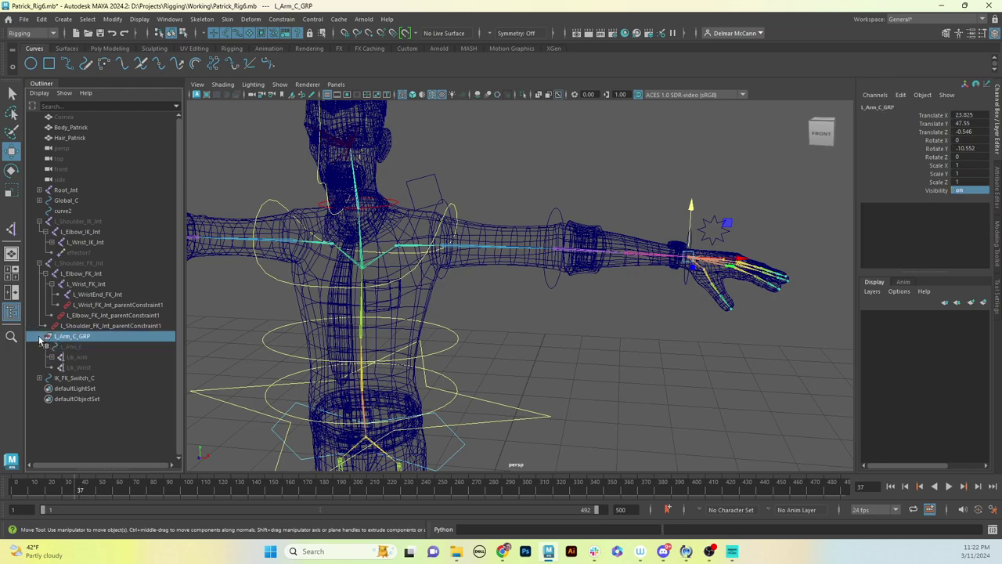
click(39, 337)
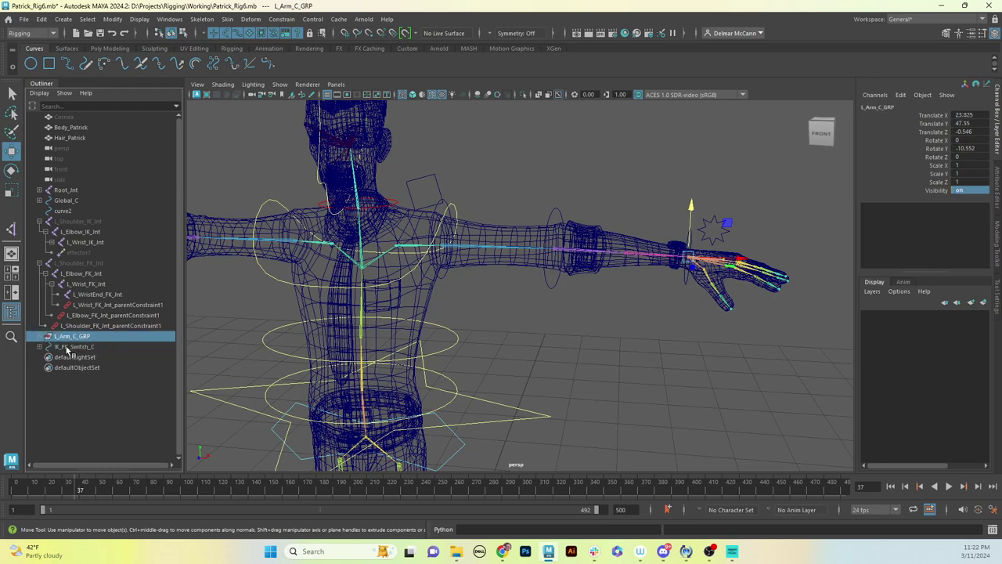
alt+drag(537, 371, 518, 354)
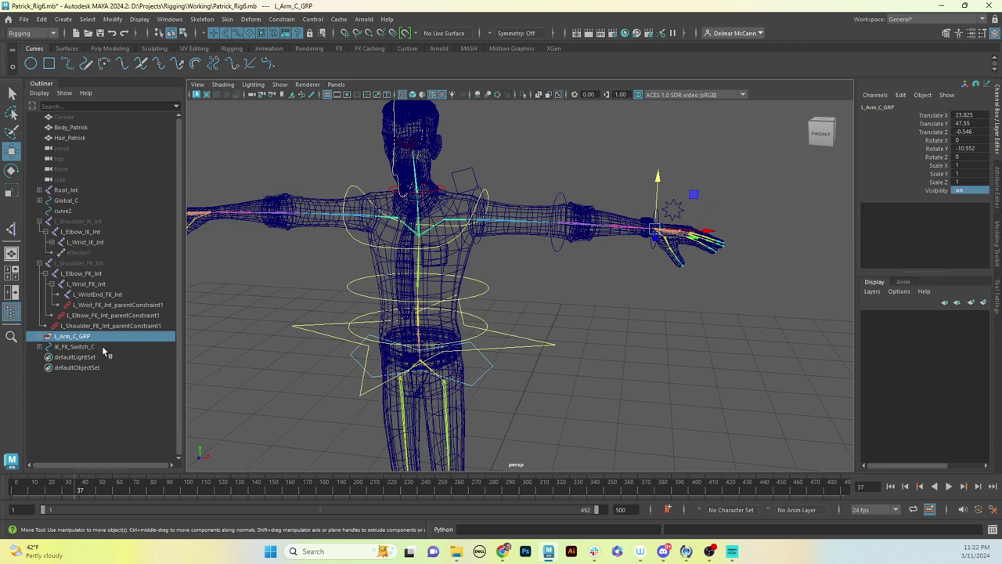
click(524, 342)
alt+drag(580, 331, 618, 333)
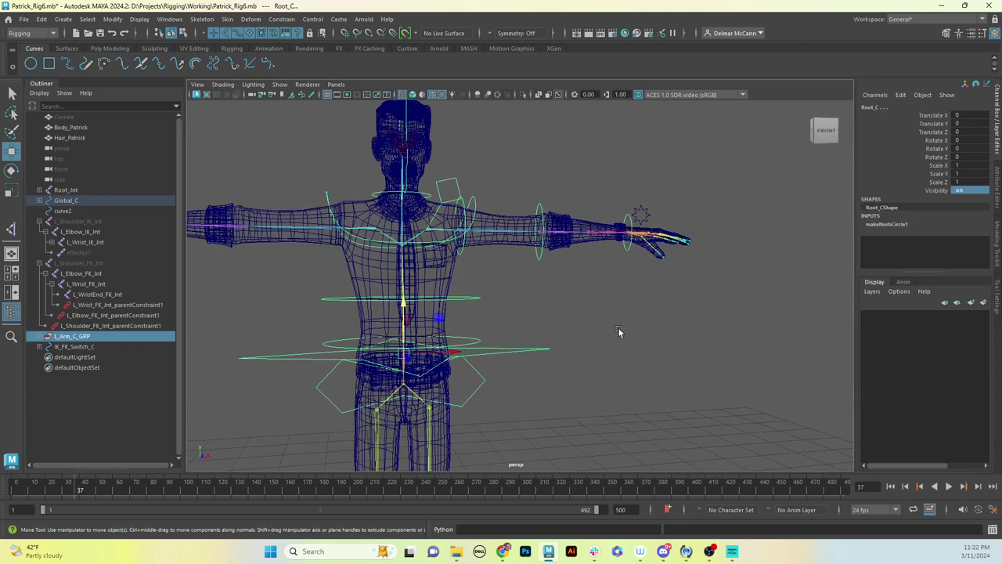
key(p)
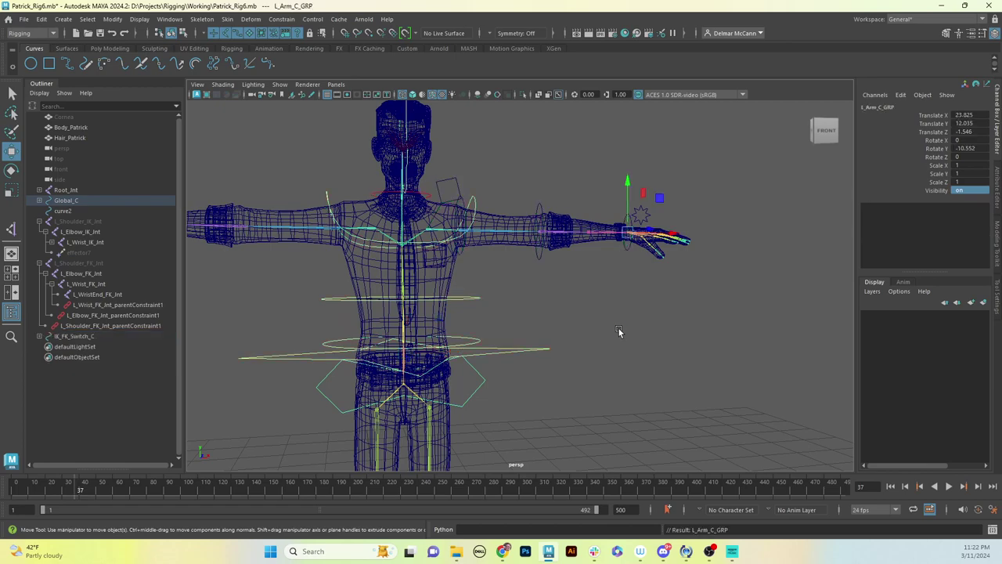
- Expand the Global_C hierarchy and examine its child groups and the whole rig from several angles
alt+drag(619, 328, 577, 321)
alt+right_drag(577, 321, 625, 306)
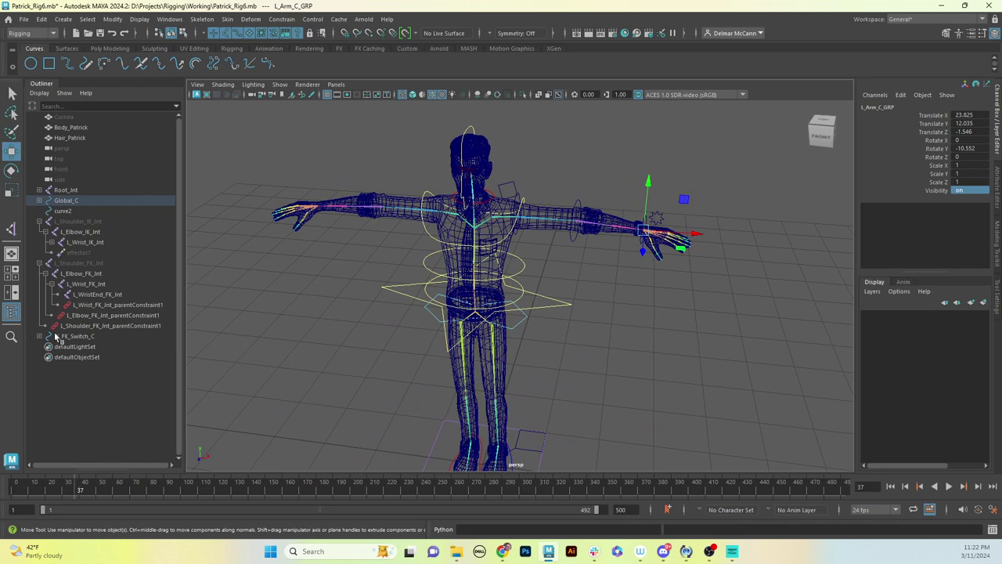
alt+drag(539, 157, 498, 135)
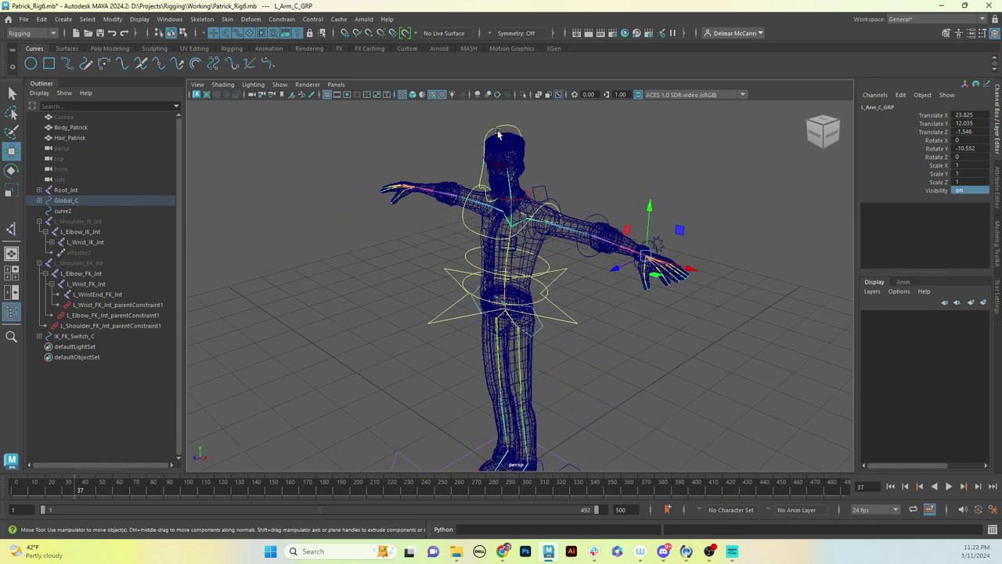
alt+drag(643, 361, 629, 392)
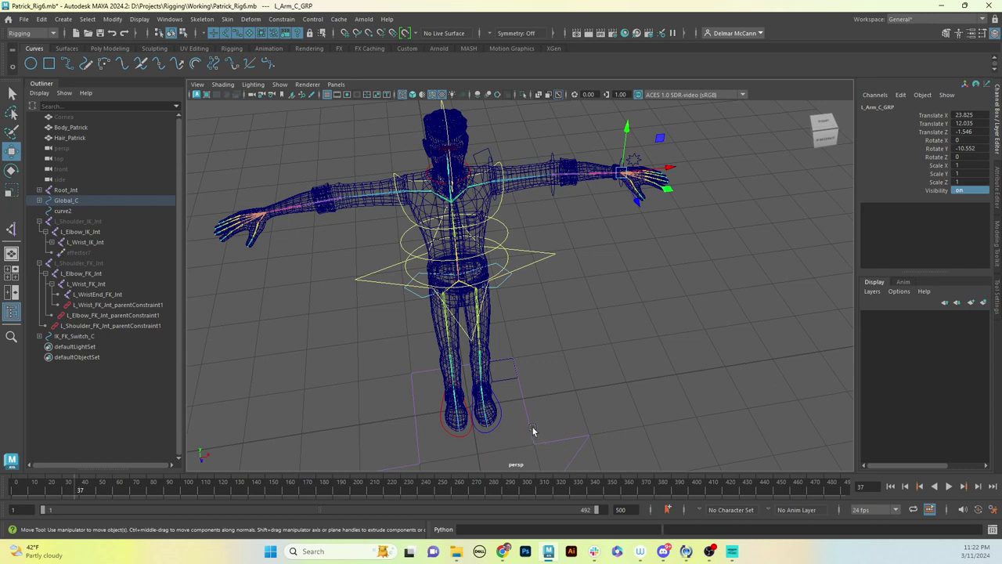
click(40, 202)
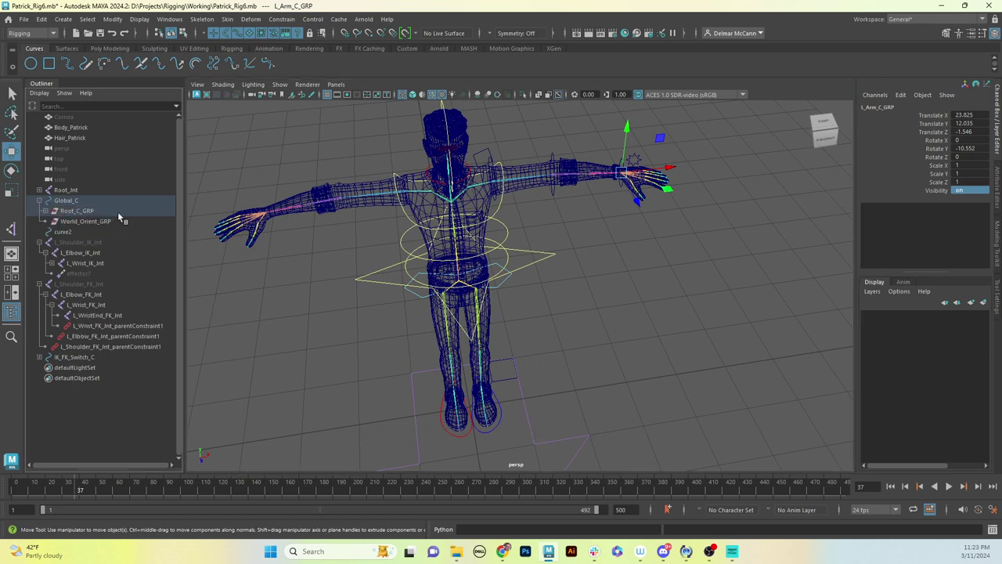
alt+drag(664, 342, 546, 278)
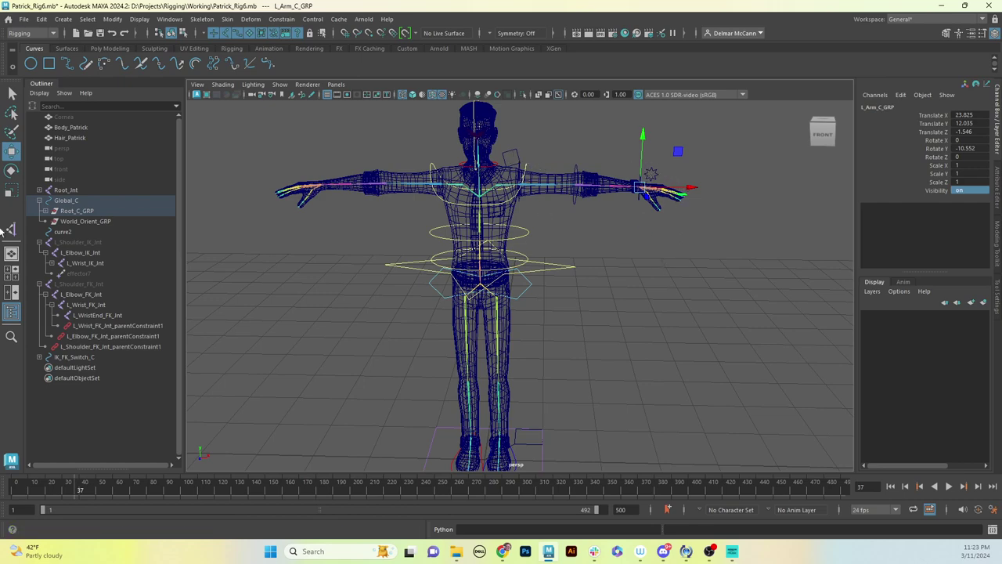
alt+drag(672, 266, 587, 305)
alt+right_drag(587, 305, 817, 274)
alt+drag(817, 274, 667, 290)
scroll(667, 290, down, 4)
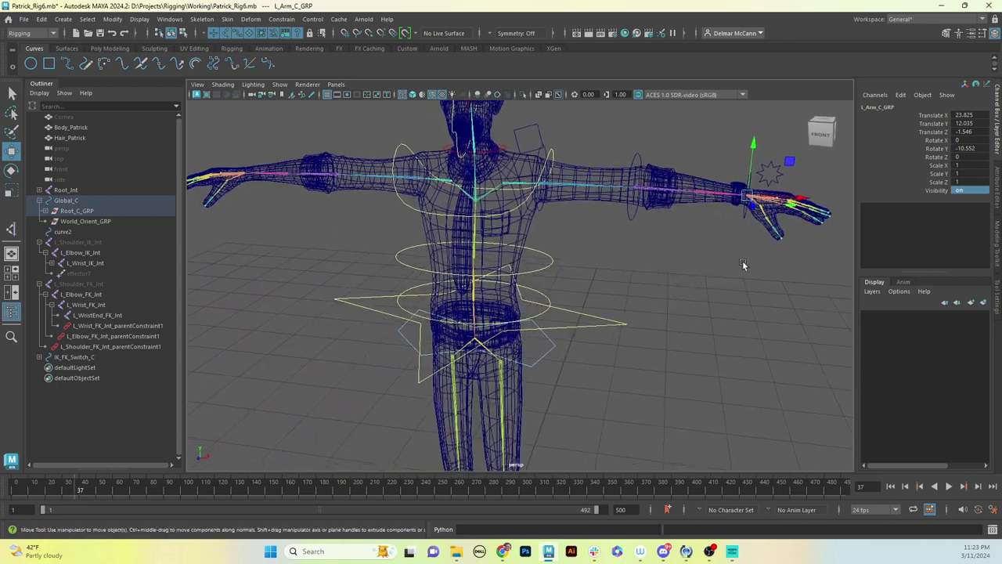